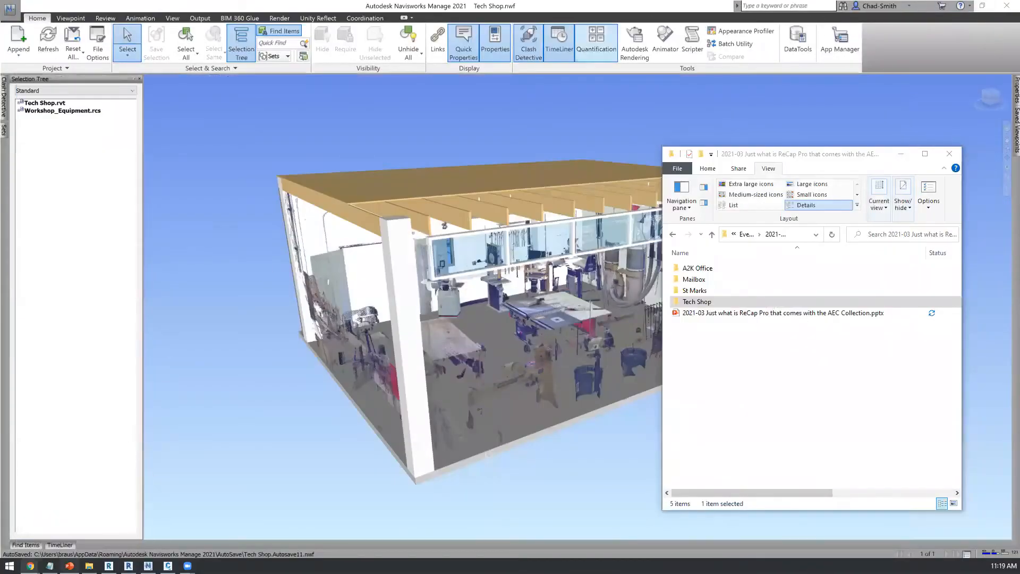
Step: Switch to ReCap Pro and select the scan files St_Marks_001.fls to St_Marks_005.fls in the St Marks folder
left_click(109, 566)
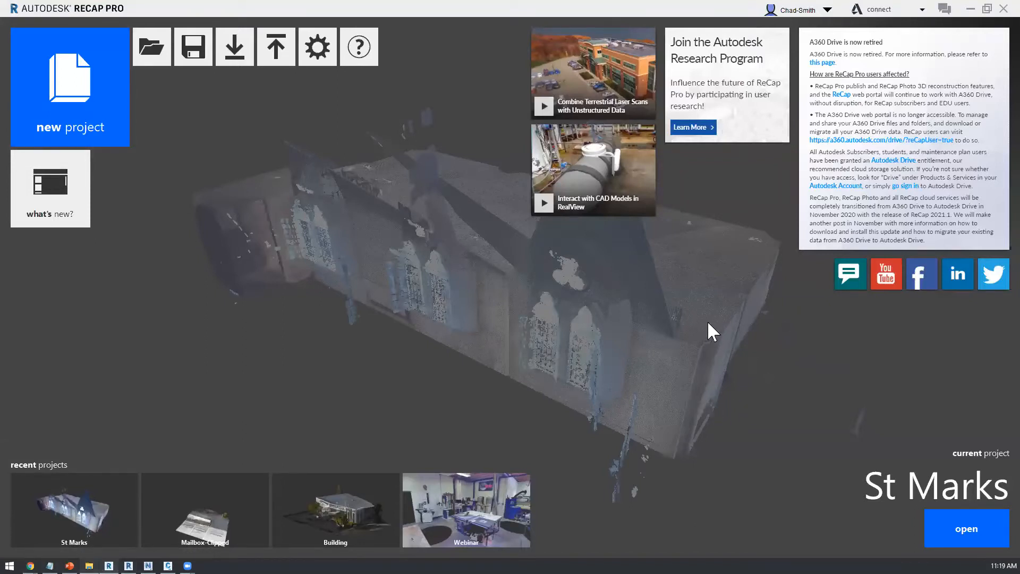
key("alt+Tab")
key("Up")
key("Return")
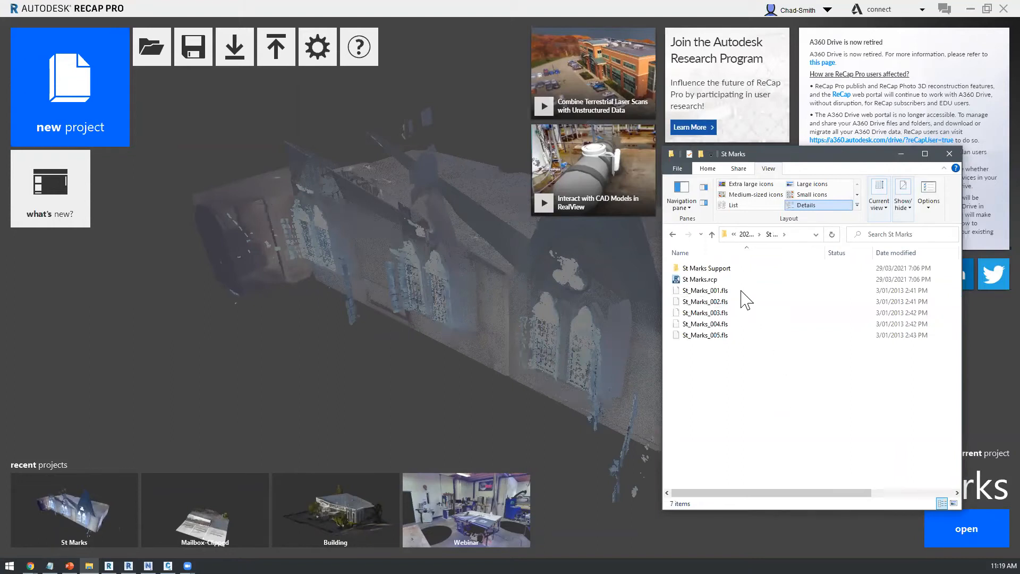
left_click_drag(741, 290, 728, 376)
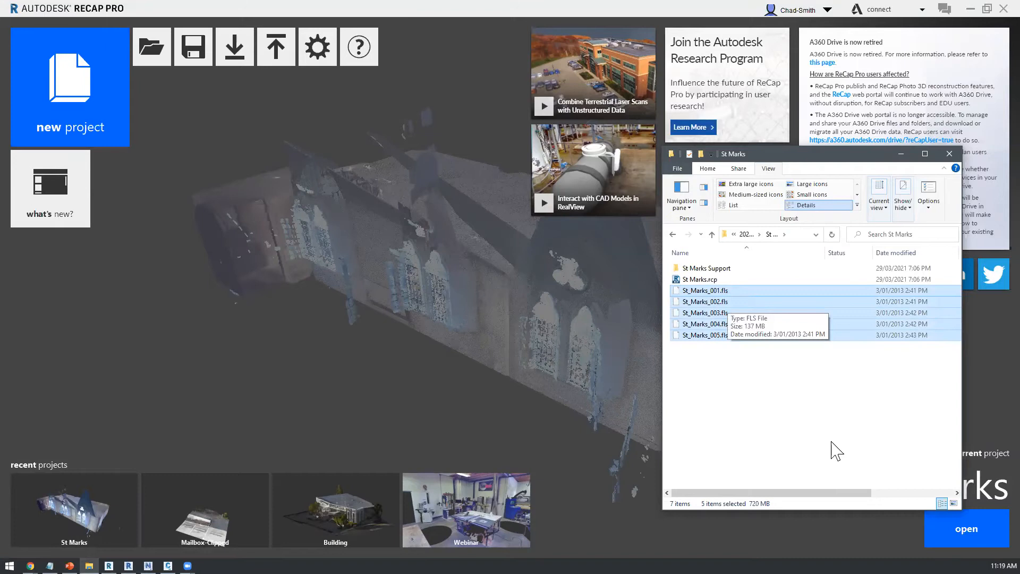
scroll(930, 364, "right", 5)
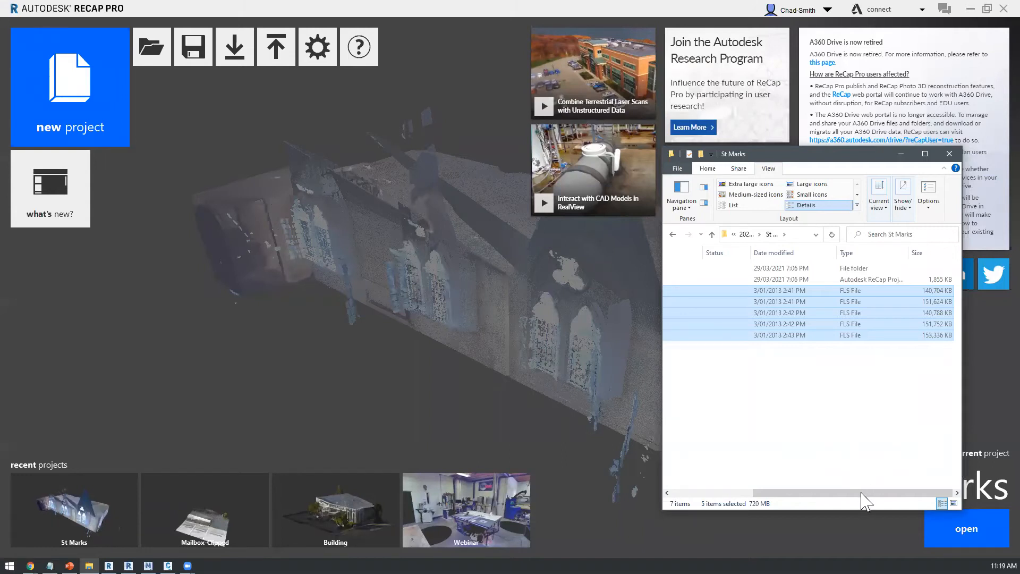
left_click_drag(861, 494, 759, 440)
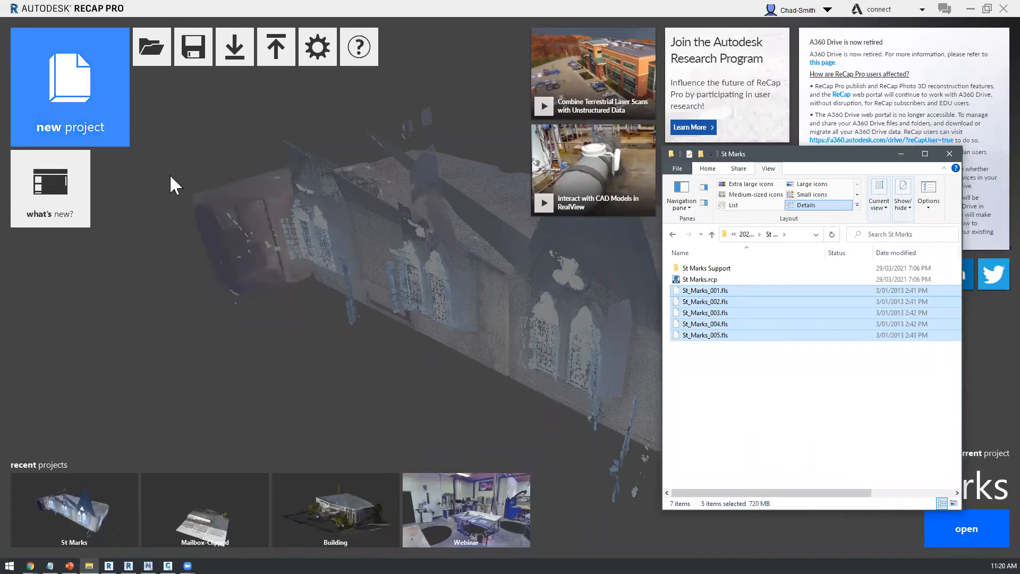
Step: Start a new point cloud import project named Webinar
left_click(59, 110)
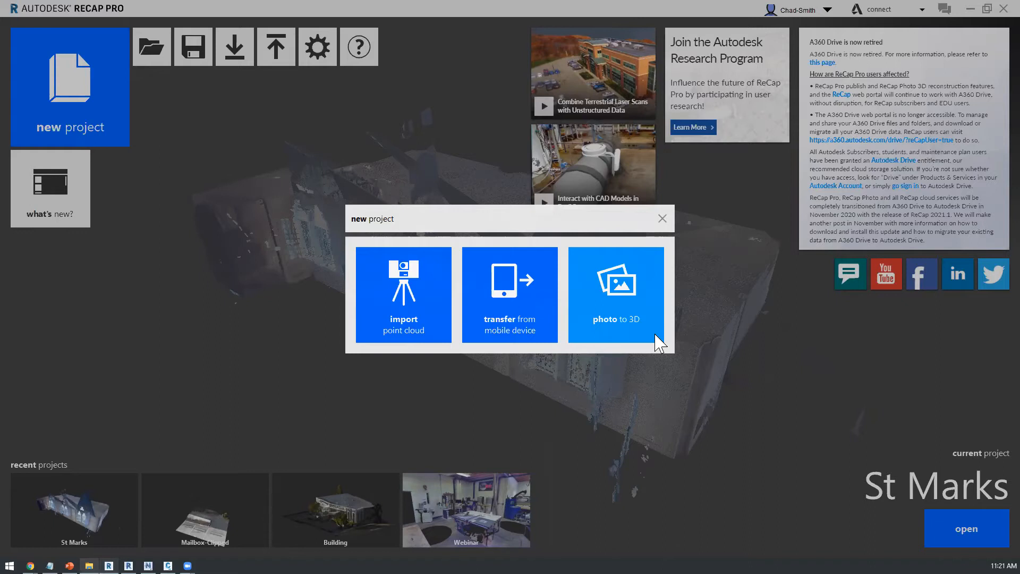
left_click(419, 304)
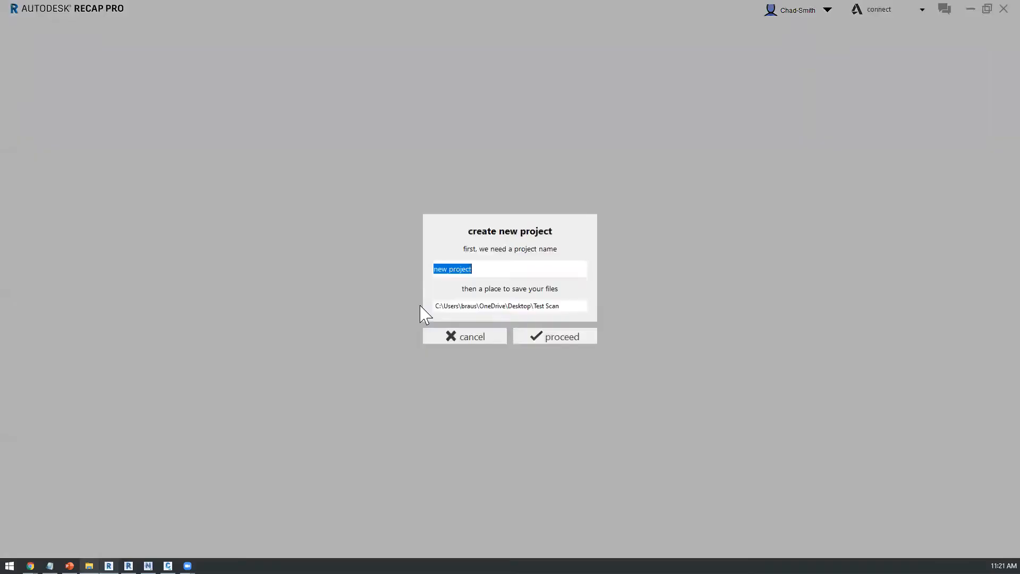
type("Webinar")
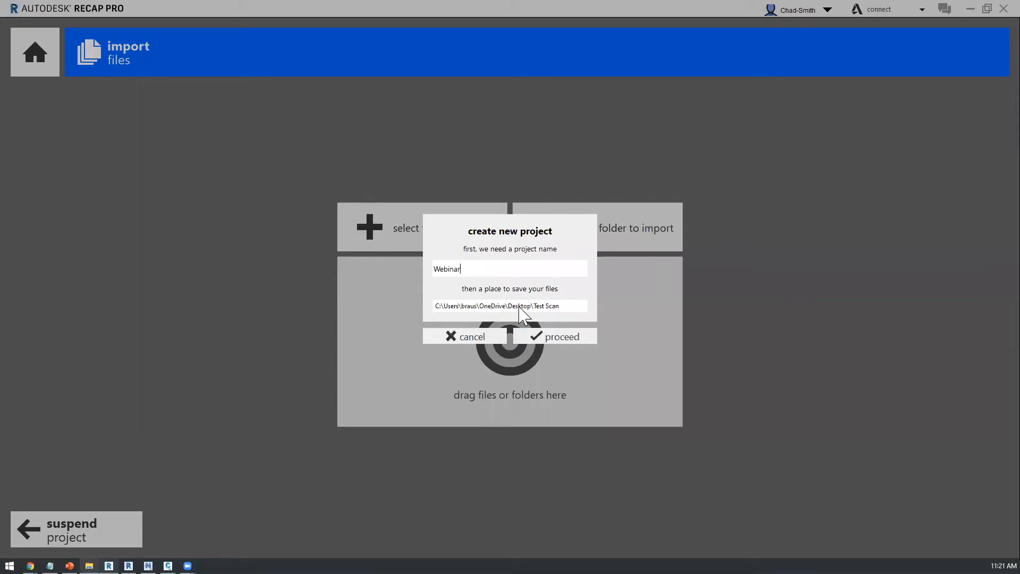
Step: Set the project's save location to the St Marks folder and create the project
left_click(518, 306)
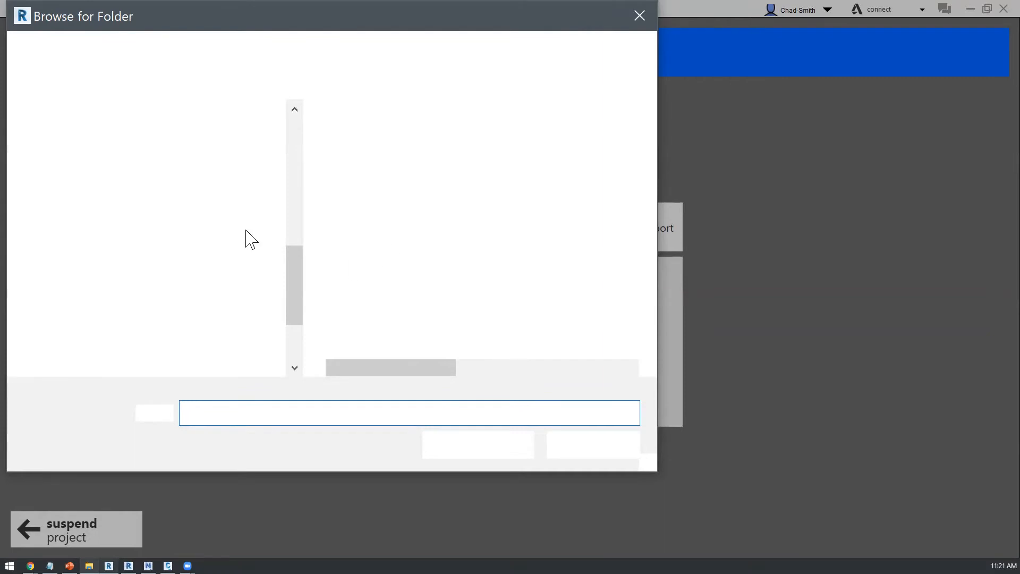
scroll(212, 340, "up", 3)
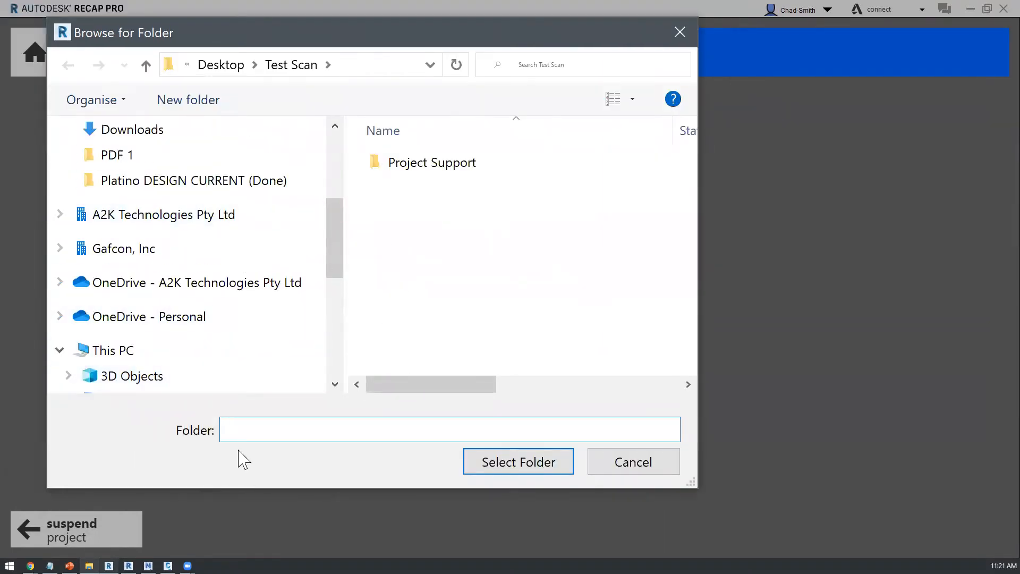
key("alt+Tab")
left_click(797, 234)
left_click(286, 433)
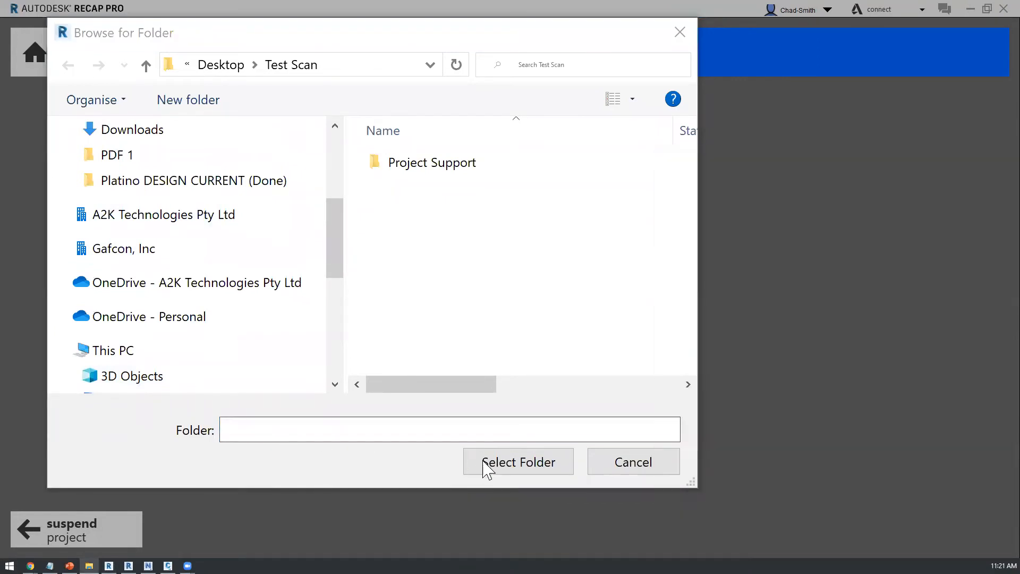
key("ctrl+v")
key("Return")
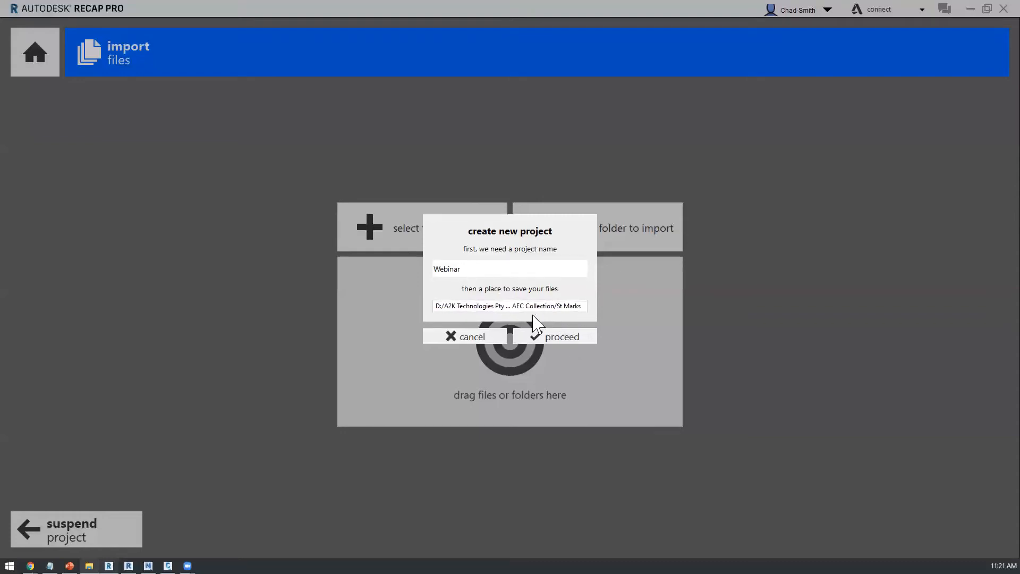
left_click(554, 340)
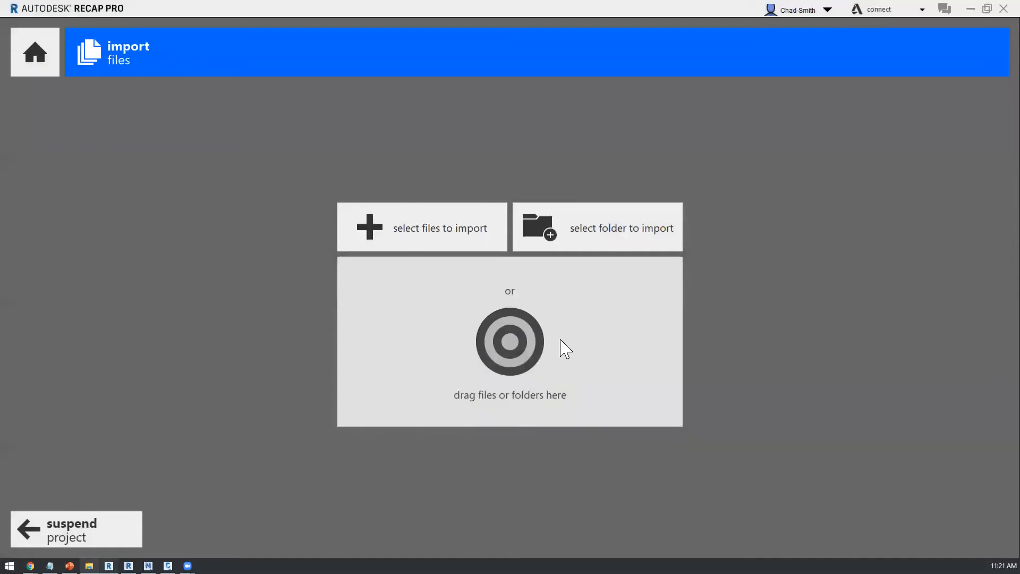
Step: Import the five selected St_Marks .fls scans into the project with minimal filtering
key("alt+Tab")
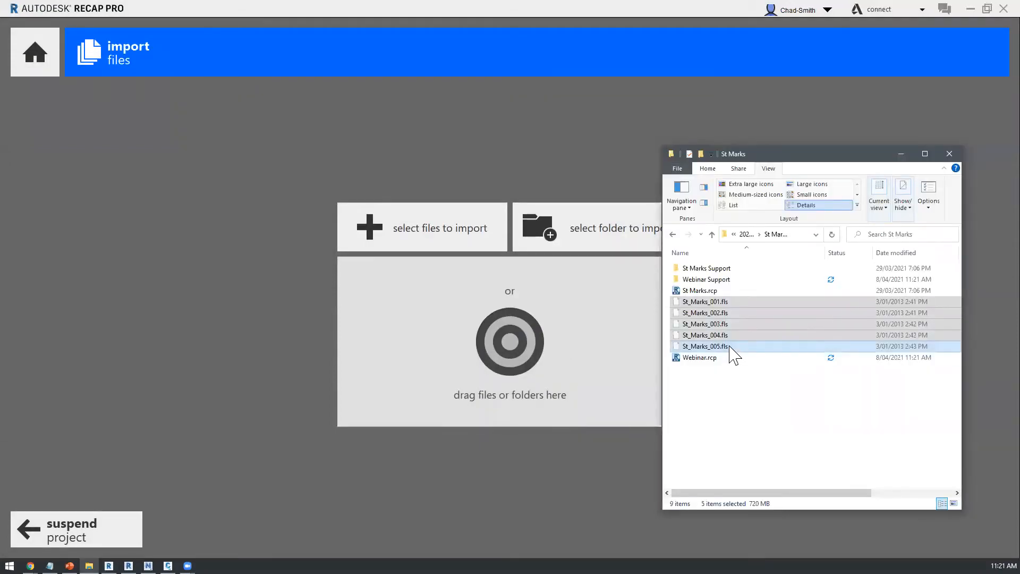
left_click_drag(726, 348, 461, 323)
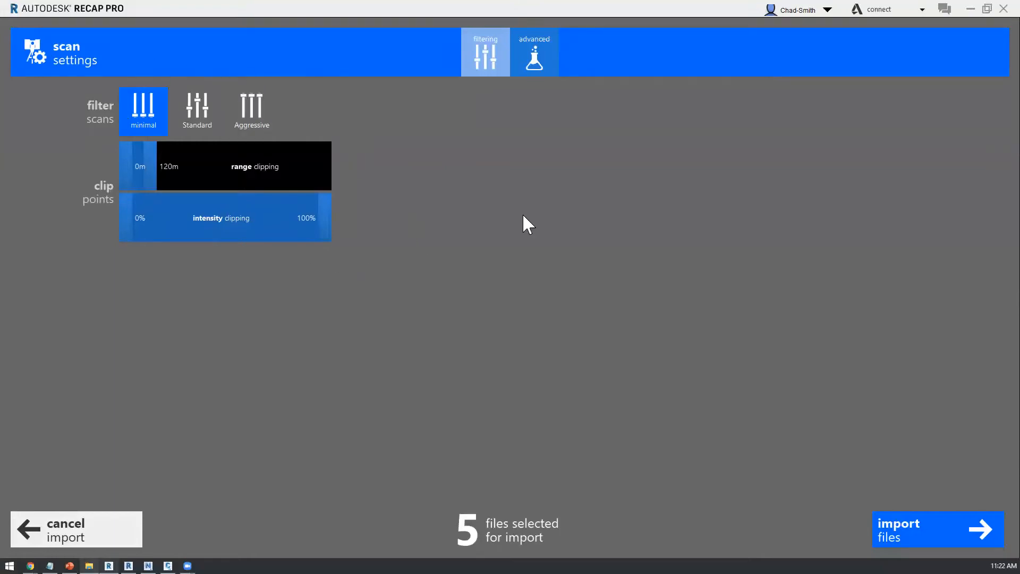
left_click(909, 540)
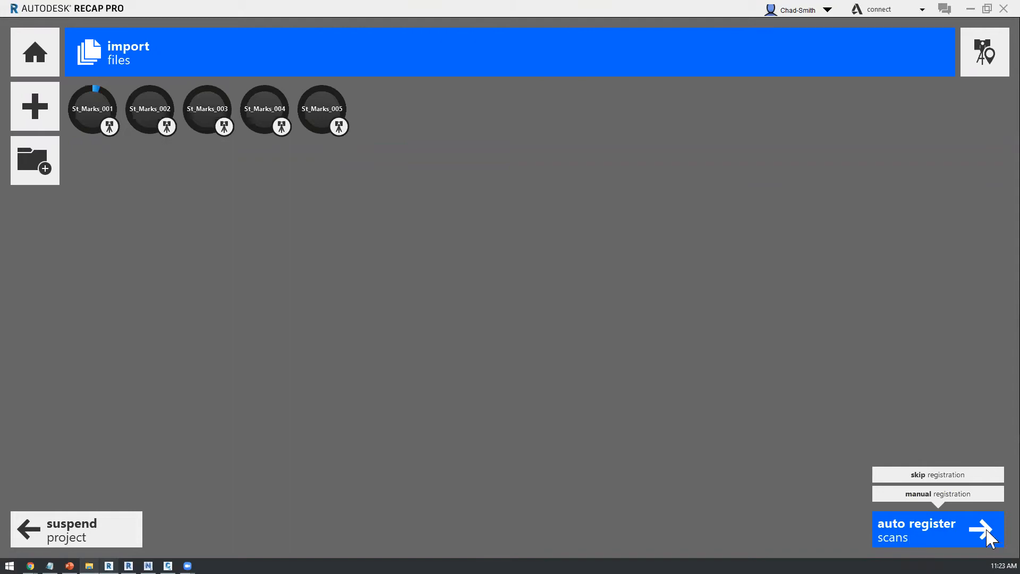
left_click(920, 528)
left_click(920, 528)
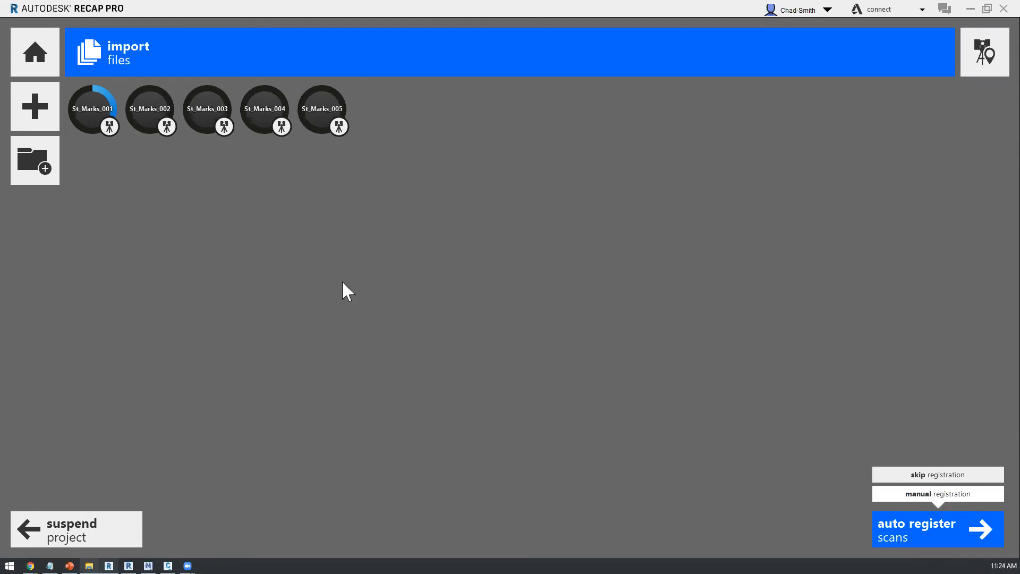
Step: Suspend the Webinar project and open the recent St Marks project
left_click(35, 59)
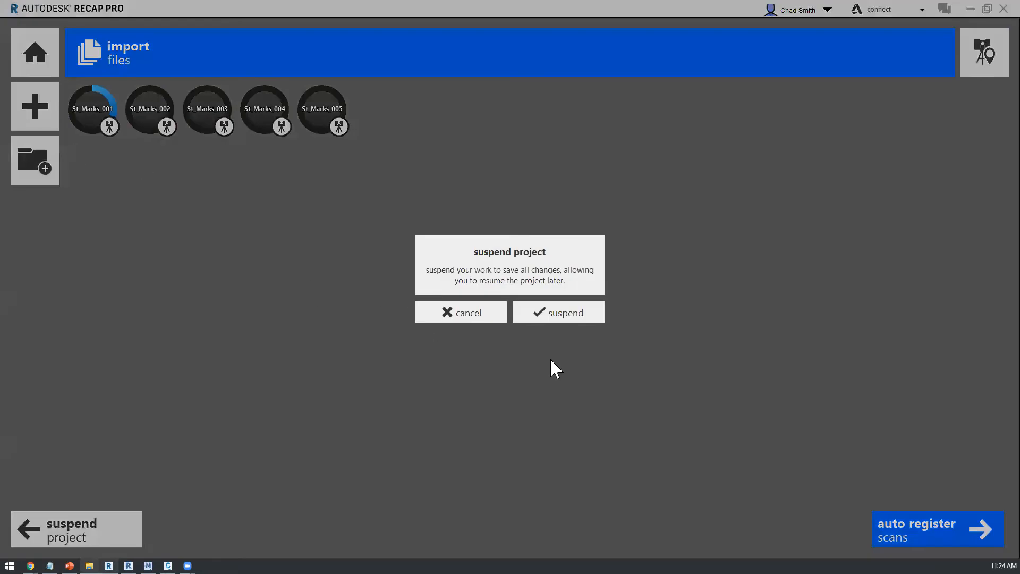
left_click(557, 312)
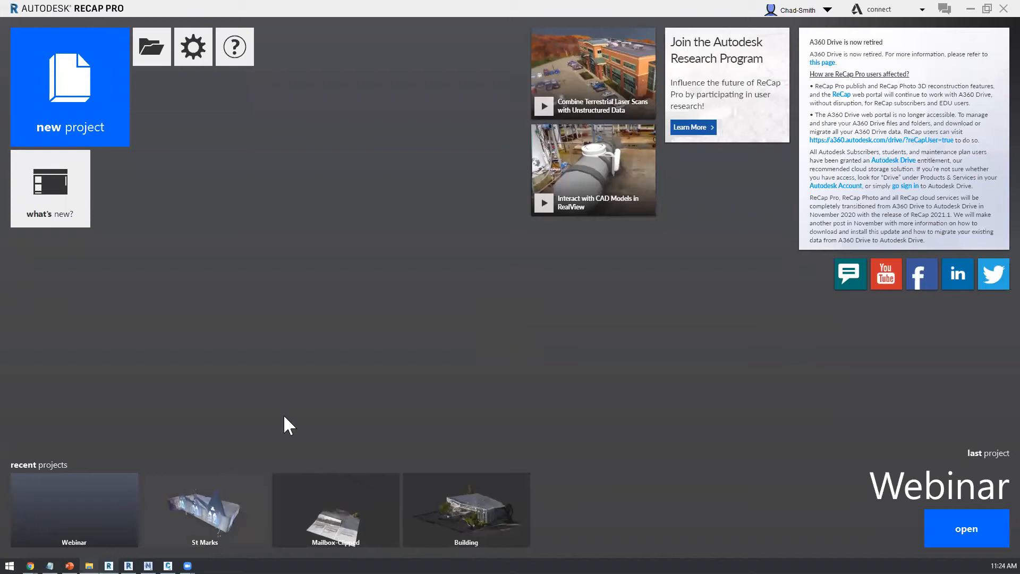
left_click(237, 497)
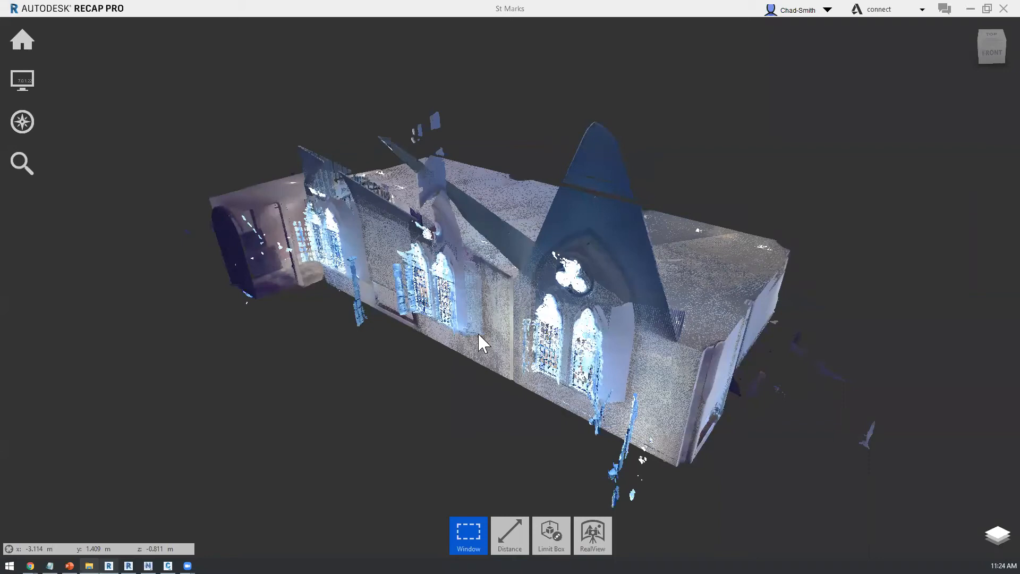
Step: Examine the St Marks point cloud from the side, the front and above for stray points outside the walls
right_click_drag(539, 423, 565, 427)
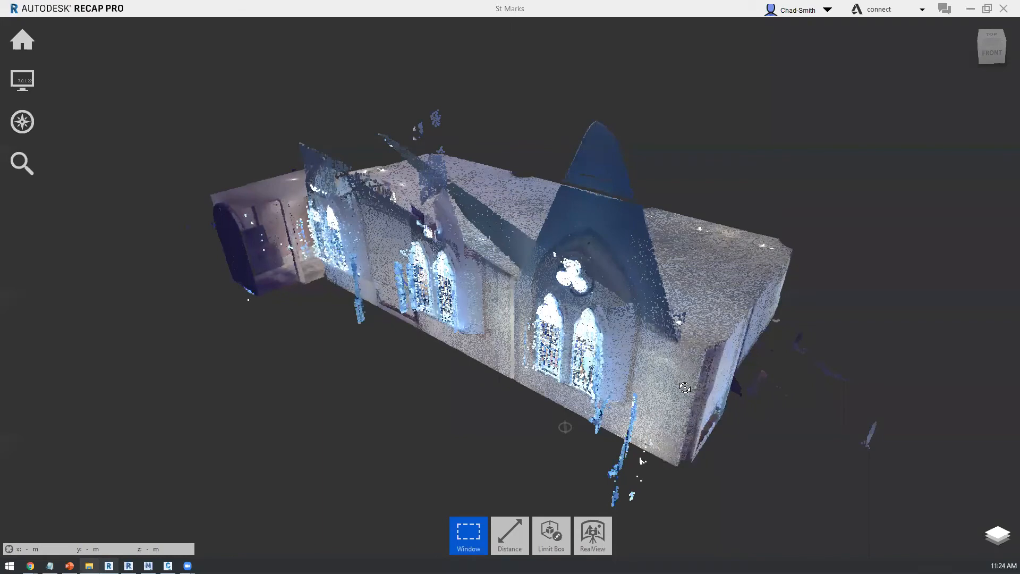
scroll(611, 375, "up", 1)
right_click_drag(609, 370, 609, 367)
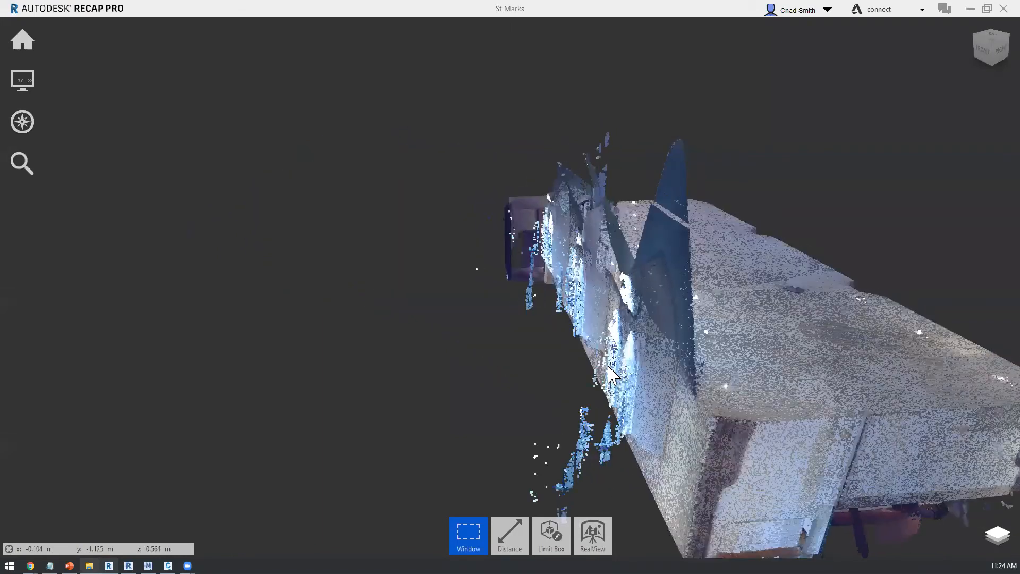
scroll(608, 370, "down", 3)
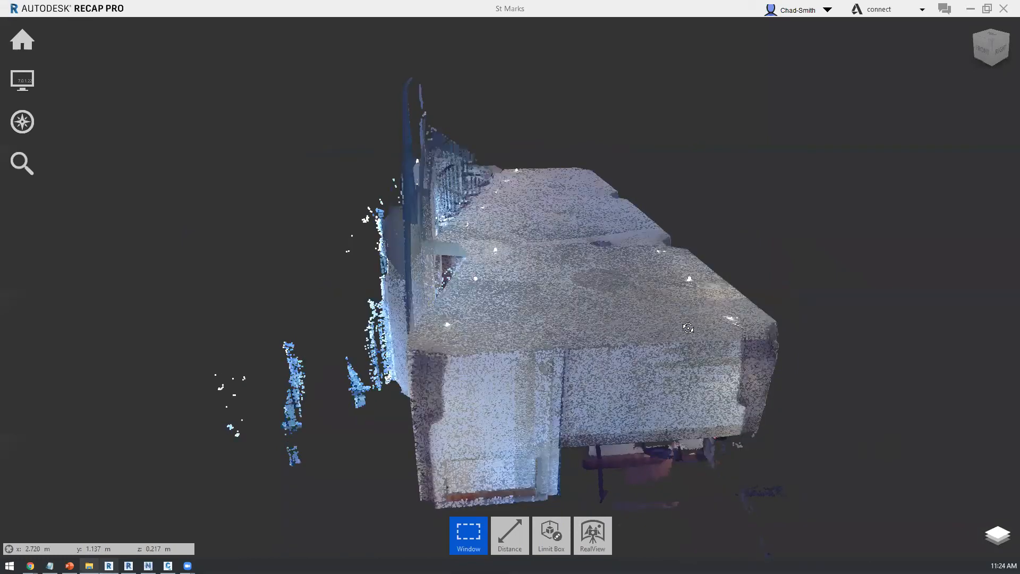
scroll(644, 334, "up", 5)
scroll(753, 295, "down", 3)
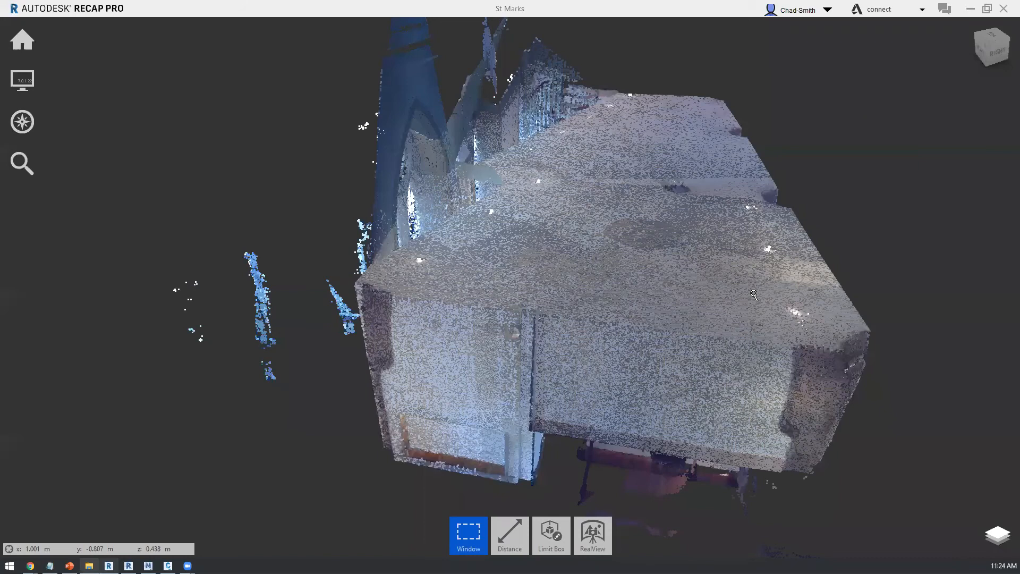
left_click_drag(741, 315, 764, 371)
middle_click_drag(764, 371, 754, 330, "shift")
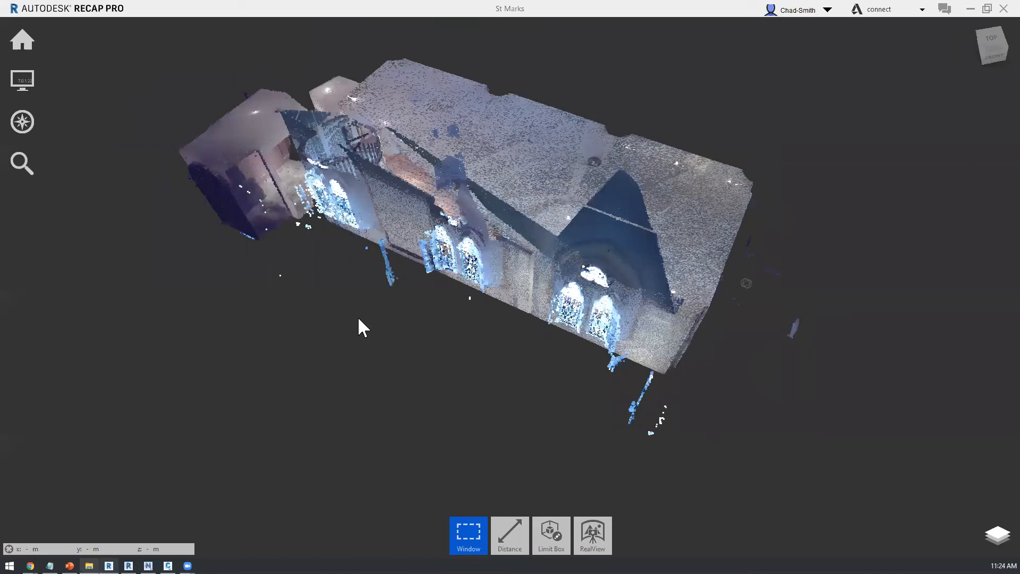
middle_click_drag(351, 342, 357, 334, "shift")
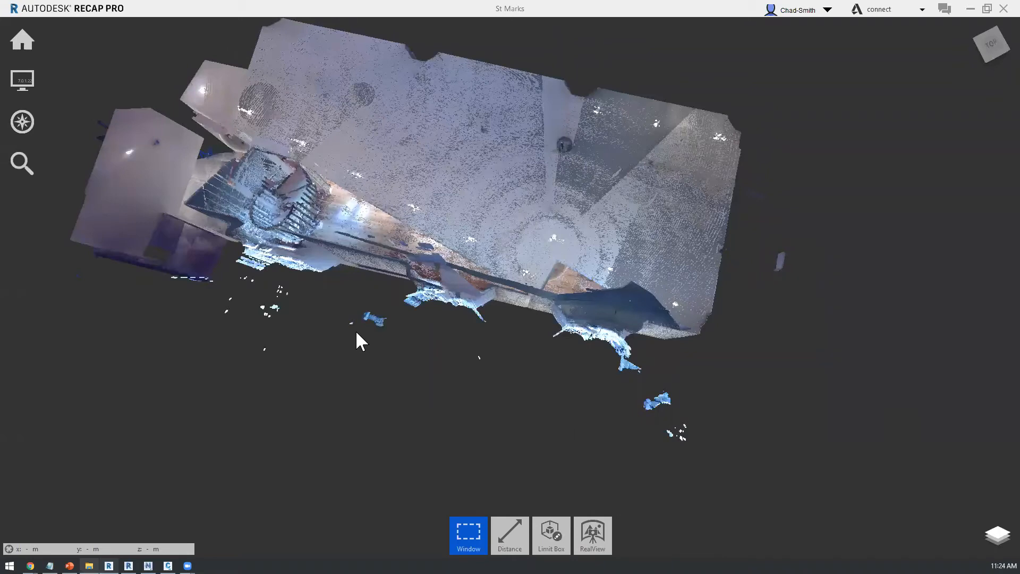
mouse_move(539, 410)
middle_mouse_down("shift")
mouse_move(485, 300)
mouse_move(512, 361)
mouse_move(536, 339)
middle_mouse_up("shift")
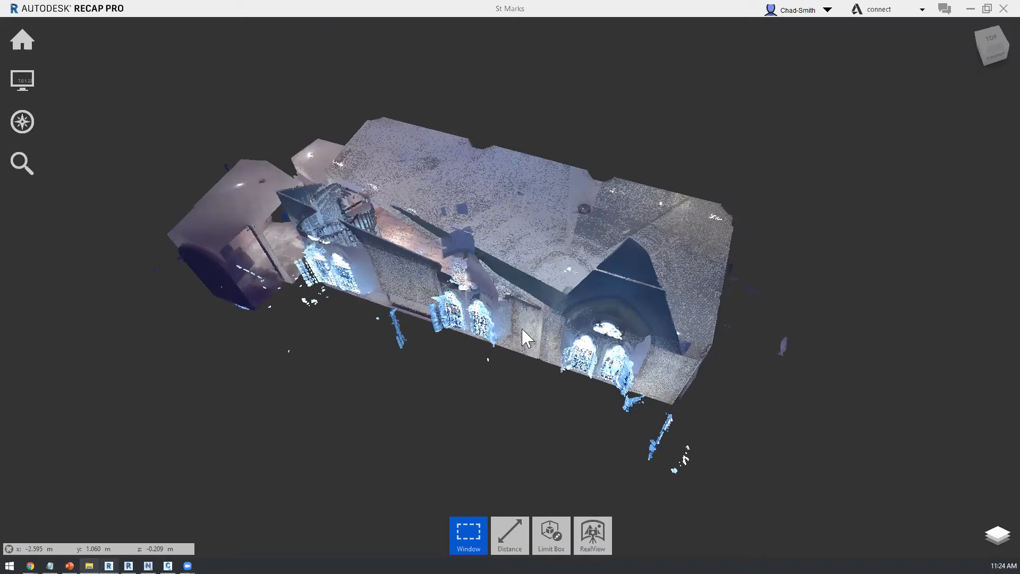
Step: Fence-select the stray points outside the building's front right corner and delete them
left_click(472, 536)
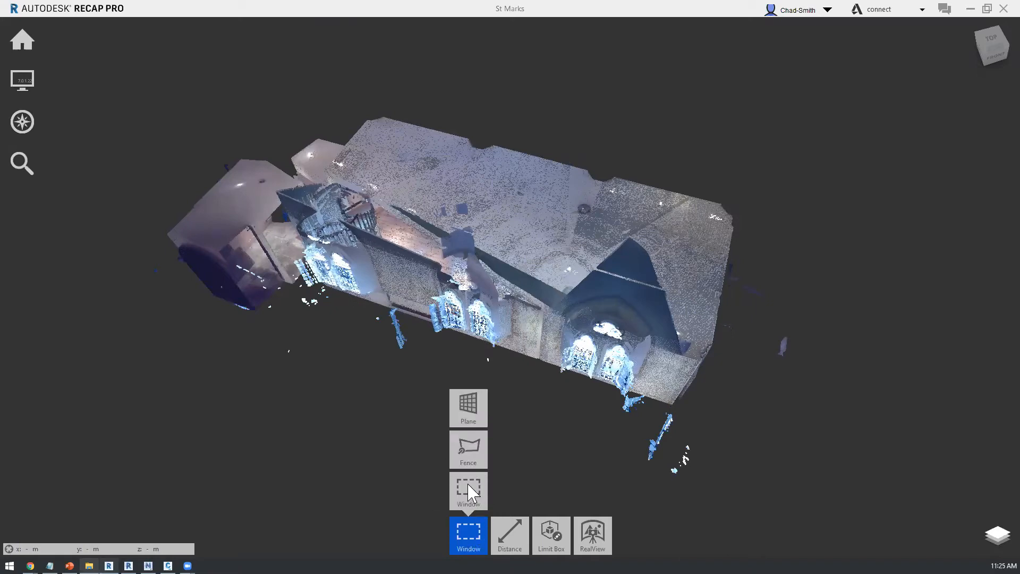
left_click(468, 449)
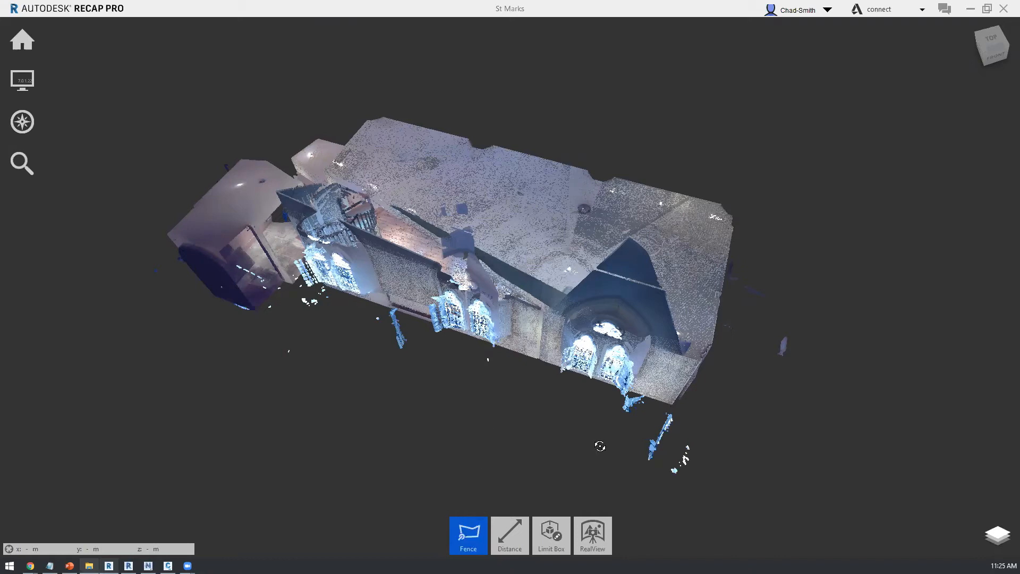
left_click_drag(661, 374, 741, 375)
left_click(741, 371)
left_click(823, 447)
left_click(742, 509)
left_click(628, 489)
key("Return")
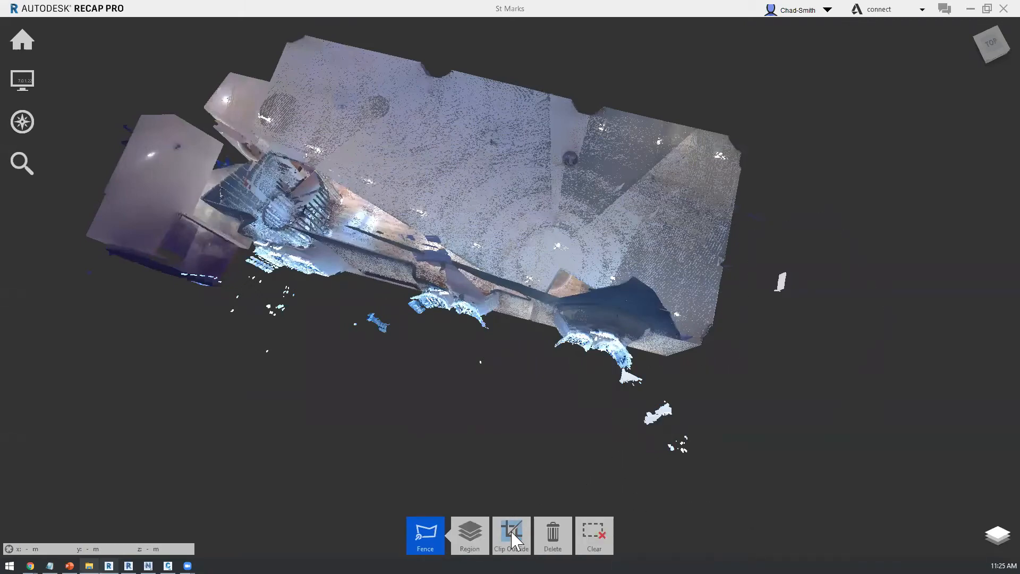
mouse_move(511, 535)
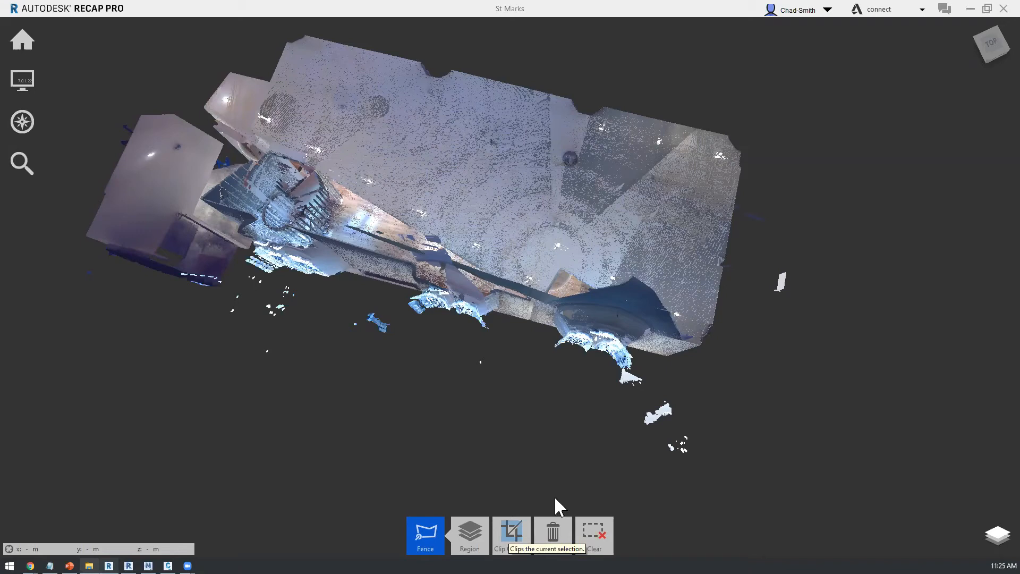
left_click(556, 543)
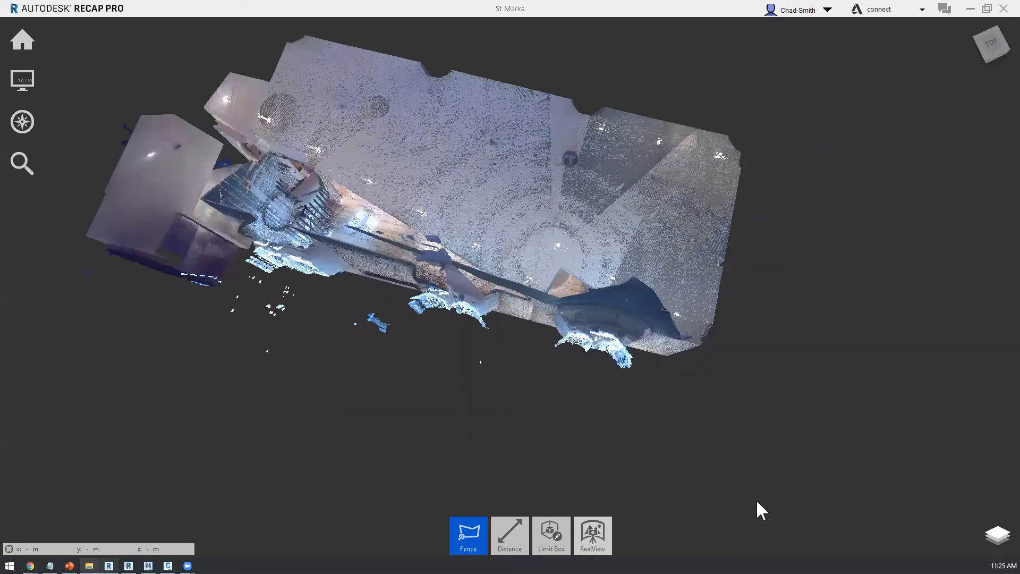
Step: Fence-select the small cluster of stray points outside the wall, just left of the middle windows, and delete it
left_click(419, 419)
left_click(404, 349)
left_click(328, 299)
left_click(240, 384)
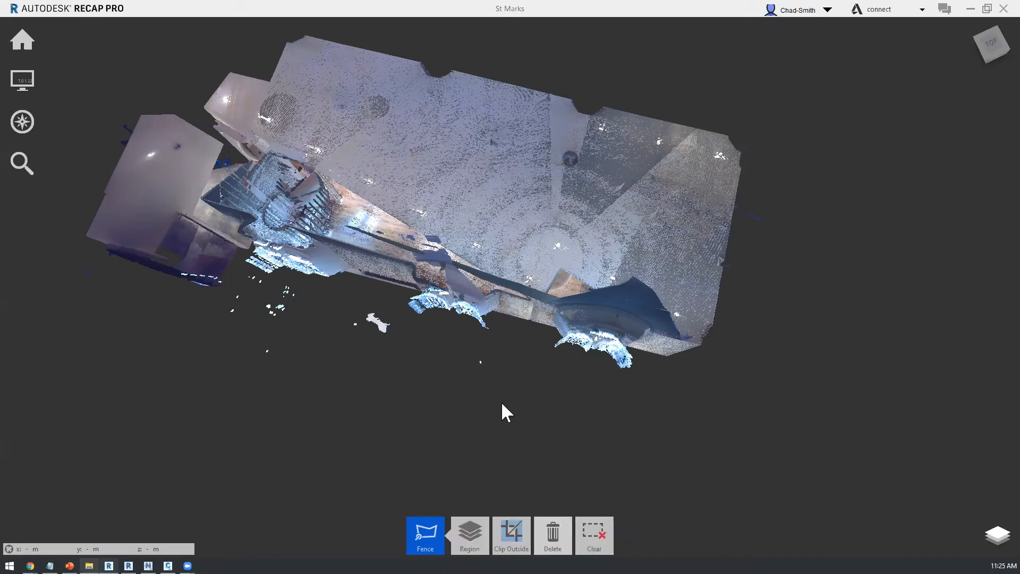
key("Delete")
Step: Fence-select the loose roof fragments above and beside the middle windows' arch and delete them
left_click_drag(620, 293, 589, 216)
scroll(418, 346, "up", 1)
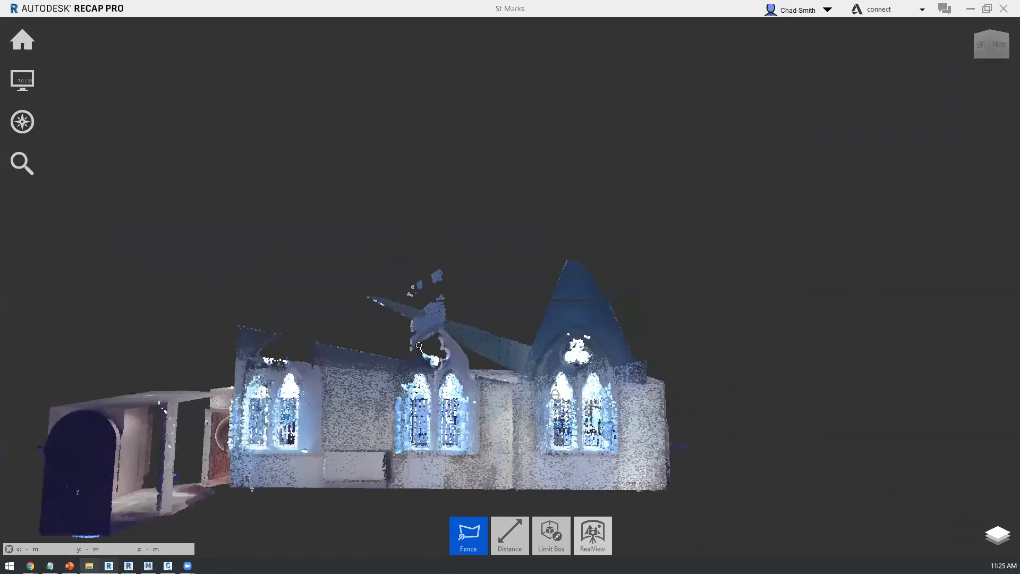
left_click_drag(568, 350, 556, 356)
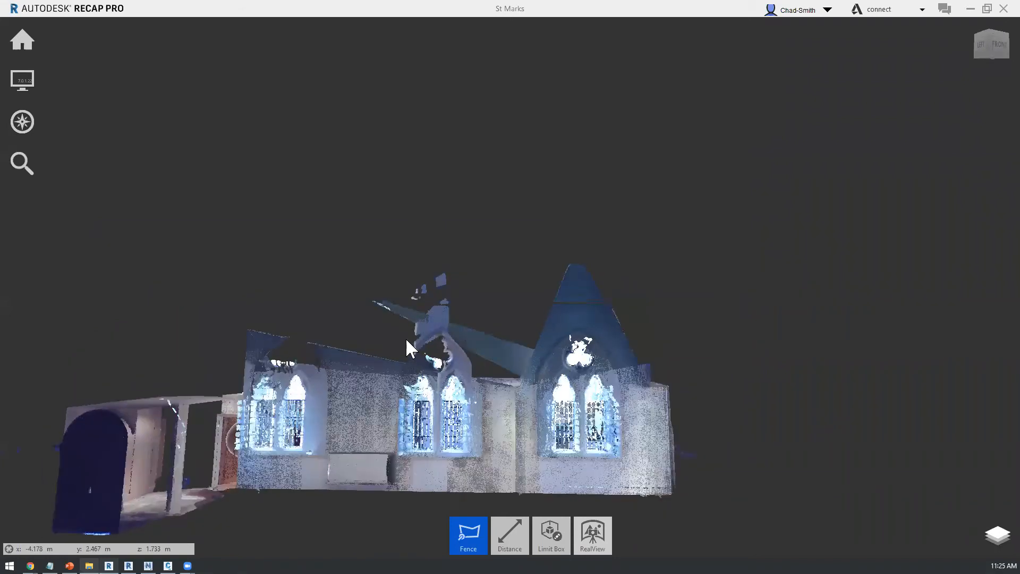
scroll(407, 346, "up", 1)
scroll(425, 336, "up", 1)
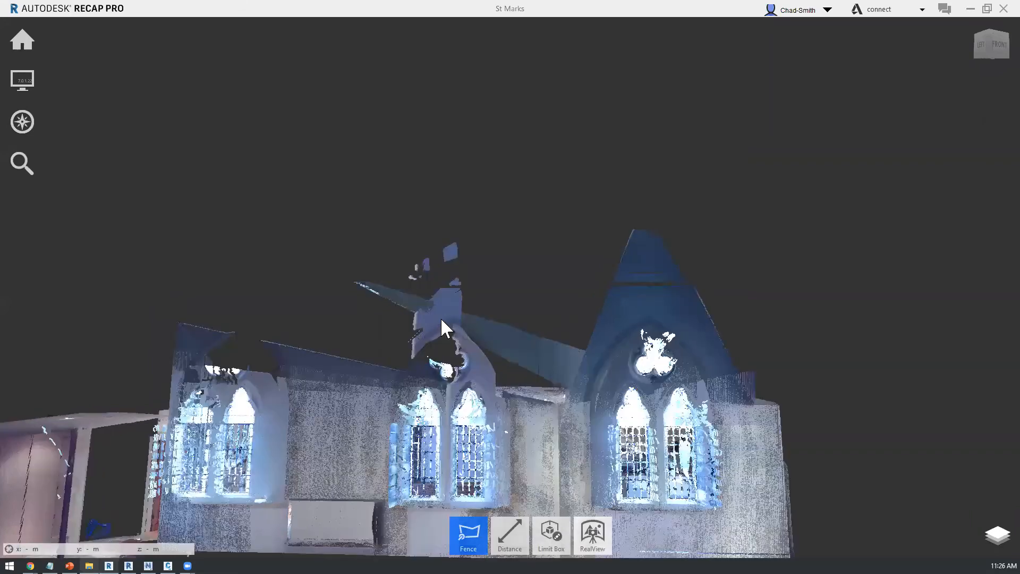
left_click(476, 324)
left_click(557, 384)
left_click(294, 258)
left_click(312, 309)
key("Delete")
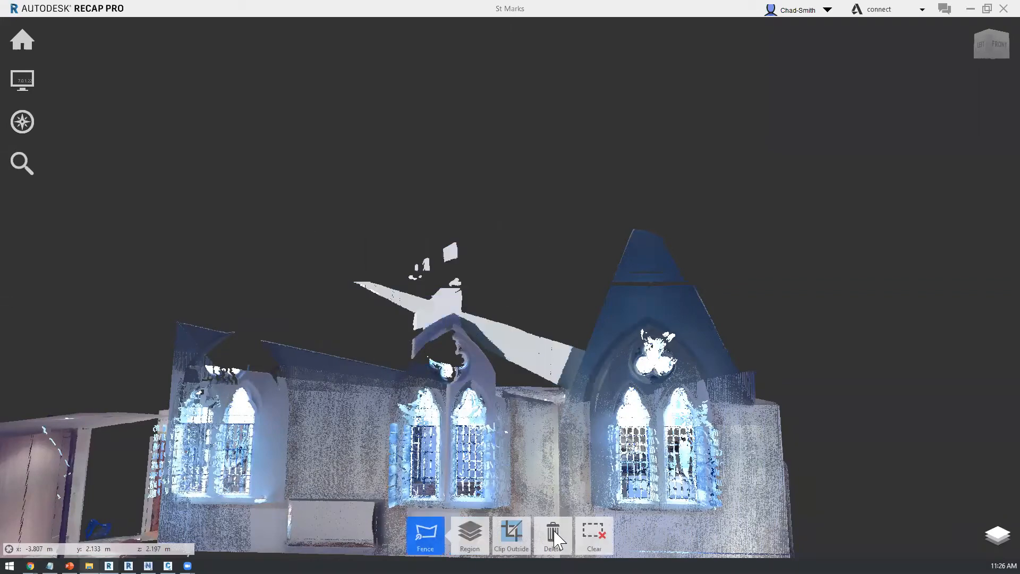
key("Delete")
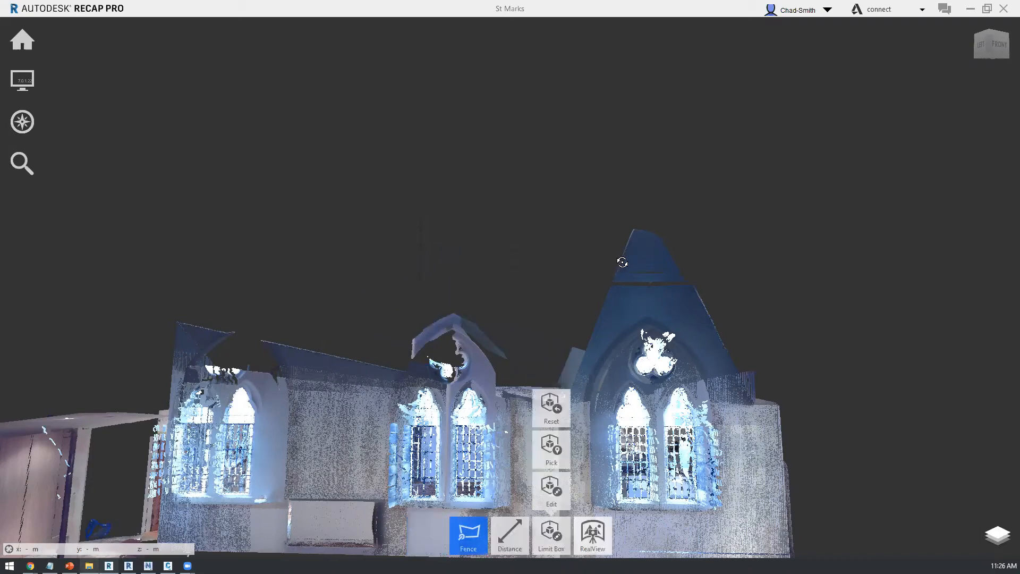
Step: Go to the st_marks_001 scan location from the project's scan locations and look around the kitchen
middle_click_drag(528, 311, 541, 317, "shift")
middle_click_drag(714, 424, 714, 424, "shift")
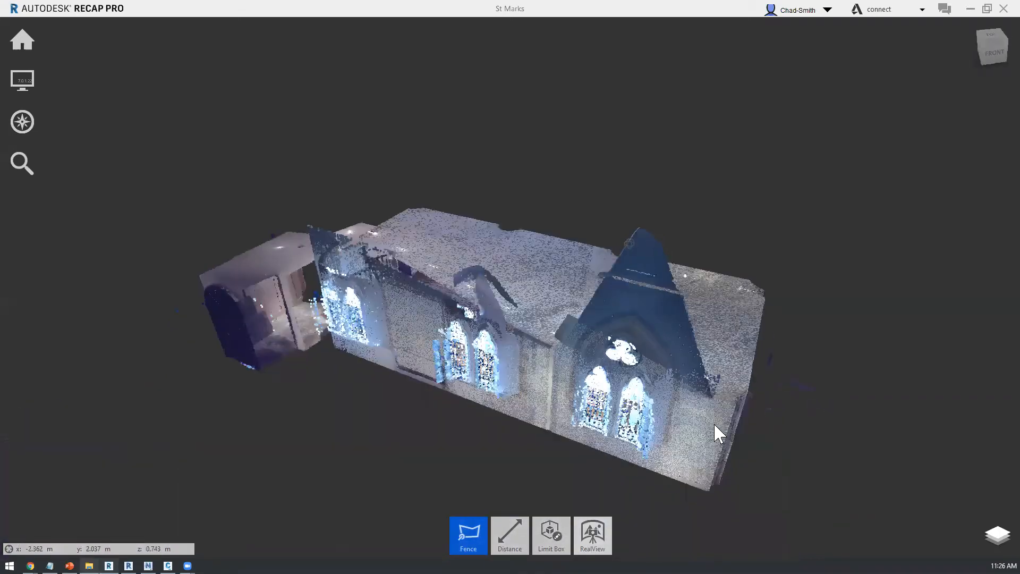
left_click(997, 535)
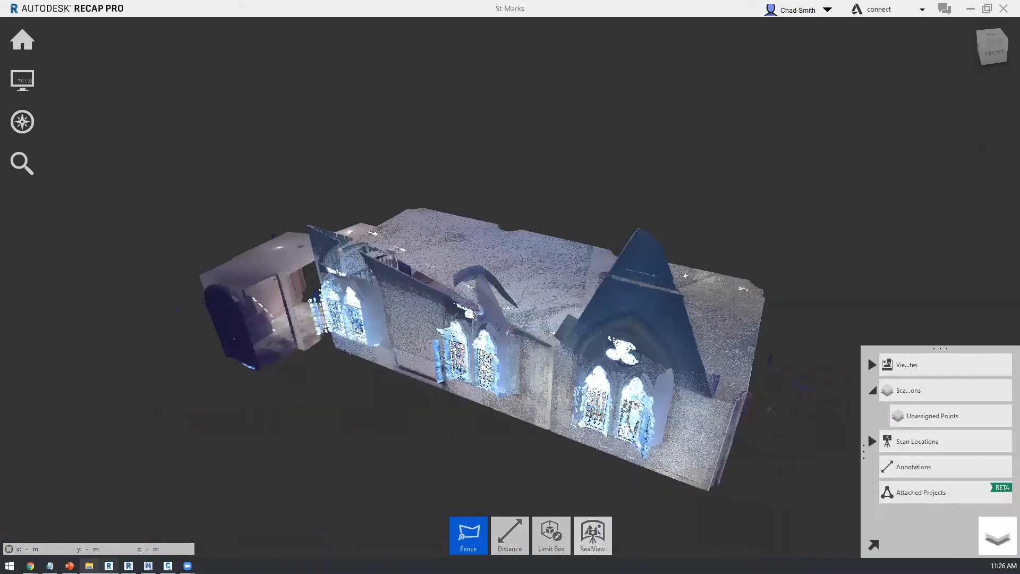
left_click(874, 441)
scroll(966, 449, "down", 3)
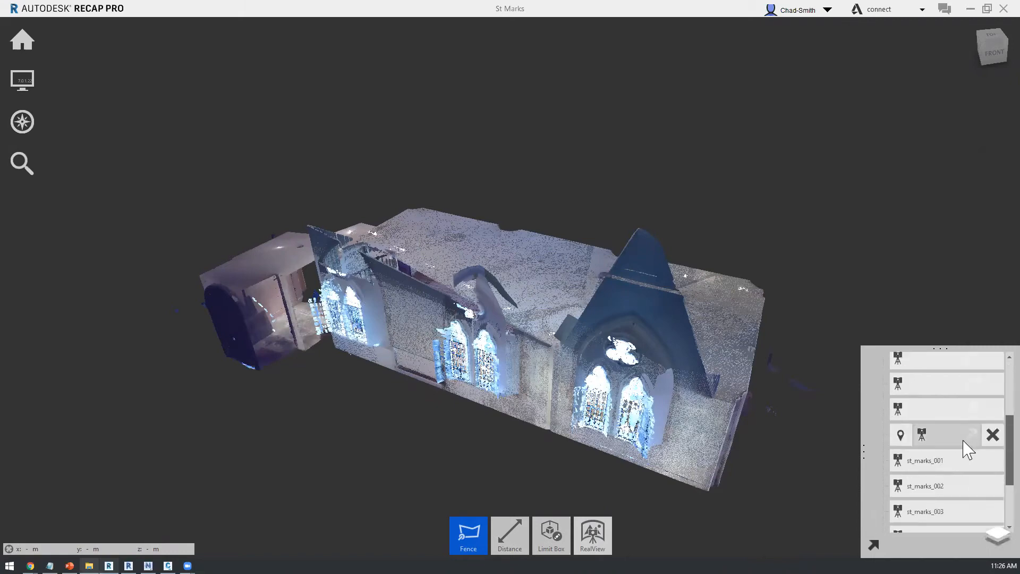
scroll(966, 449, "down", 3)
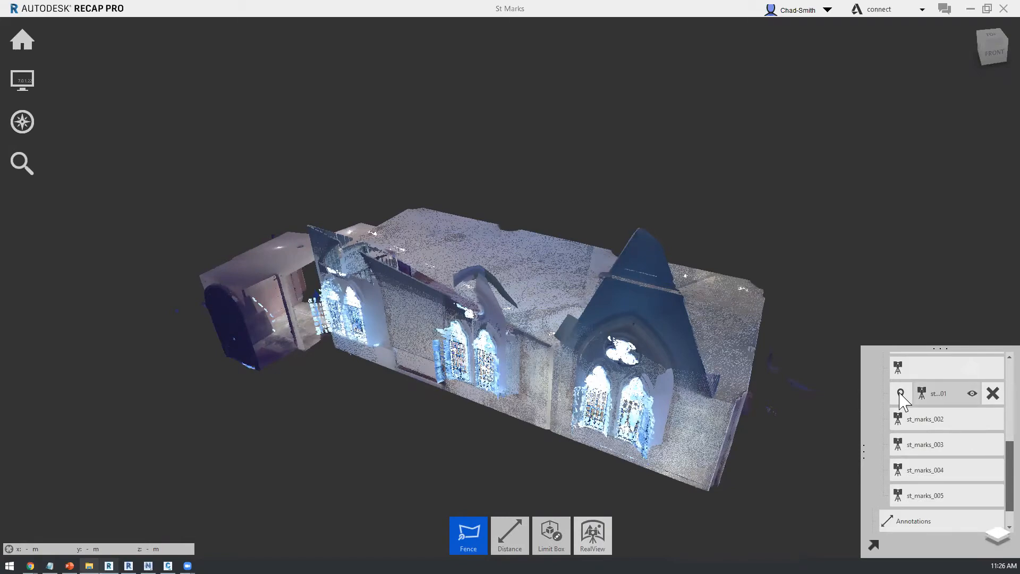
left_click(901, 394)
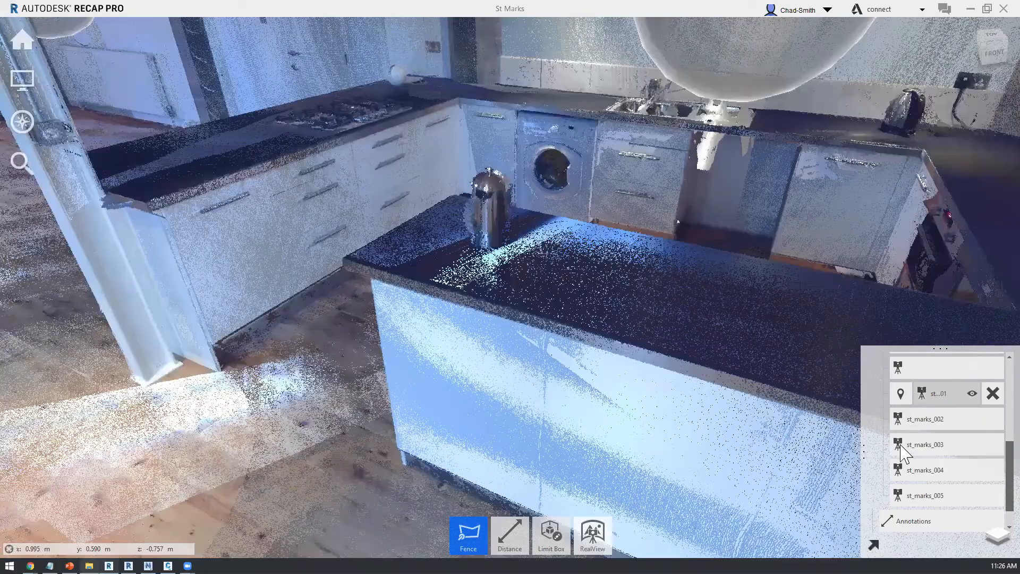
left_click(902, 449)
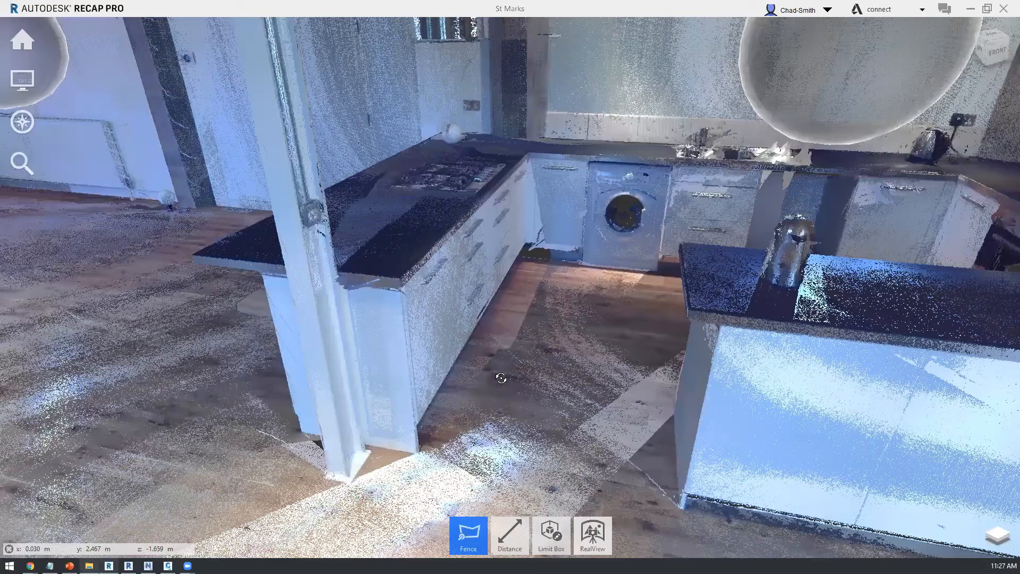
middle_click_drag(494, 347, 603, 321, "shift")
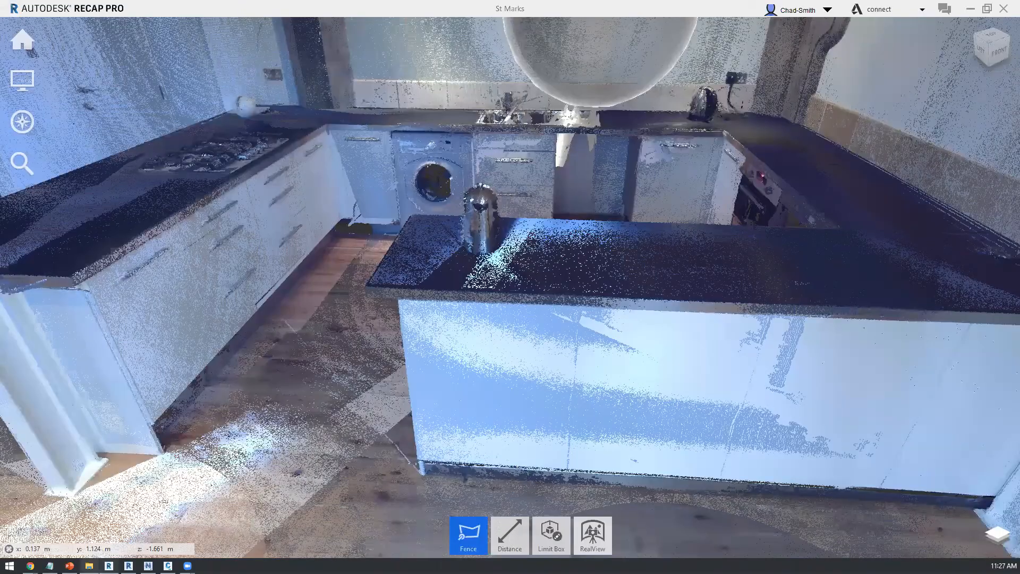
Step: Measure the distance between the facing worktop corners of the kitchen counter and the island
mouse_move(512, 539)
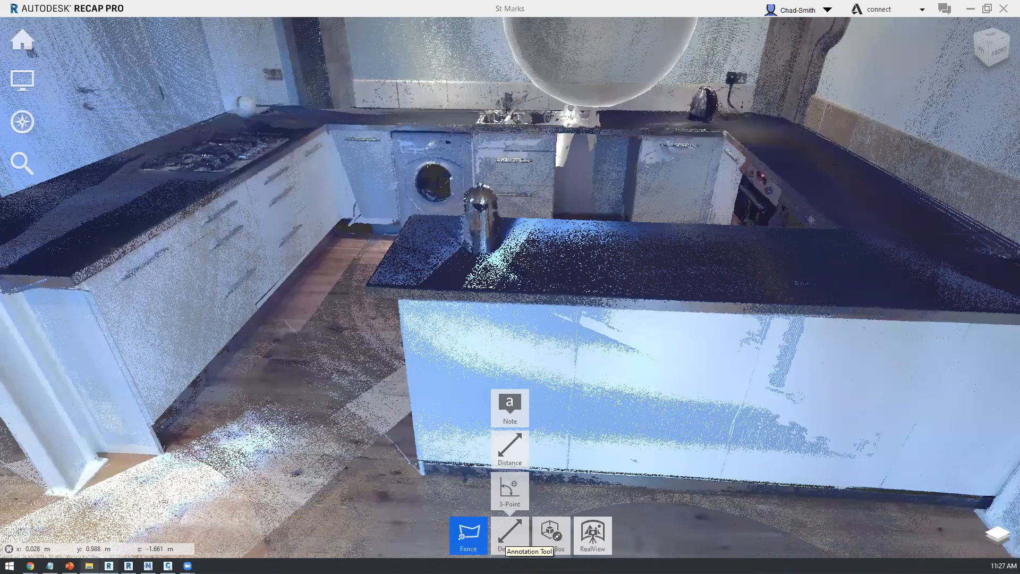
left_click(514, 460)
left_click(71, 277)
left_click(213, 333)
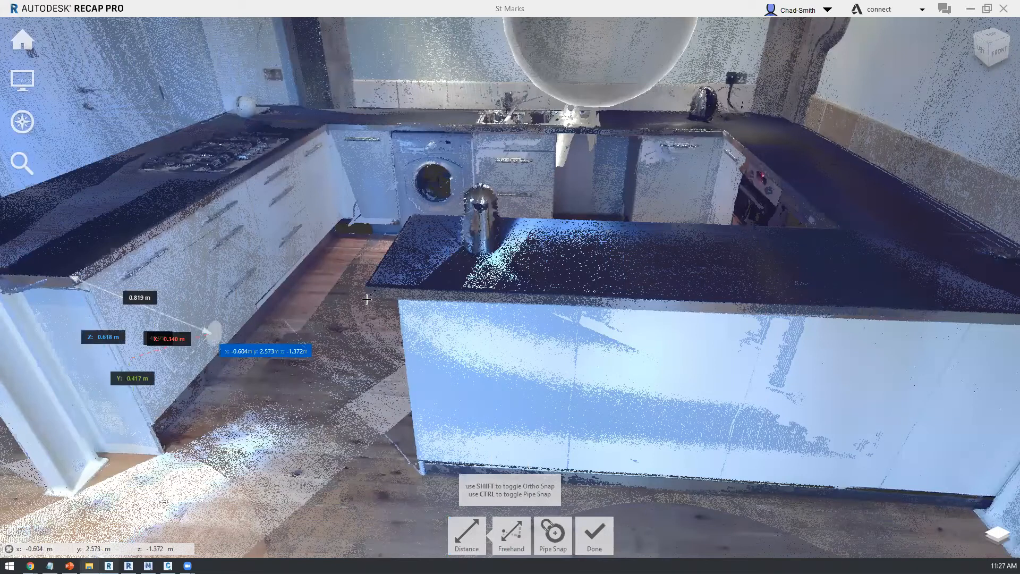
left_click(366, 288)
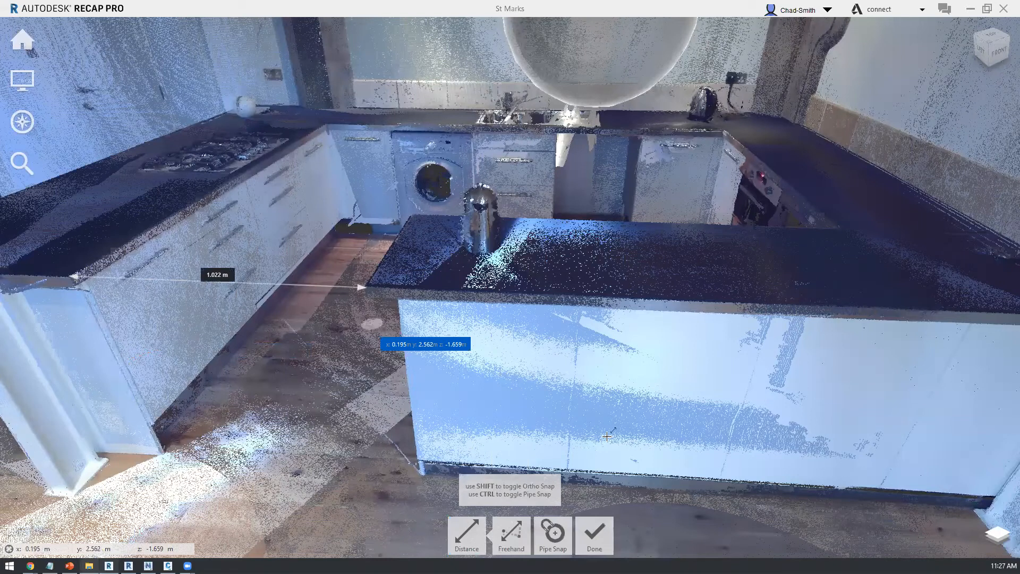
middle_click_drag(607, 436, 647, 479, "shift")
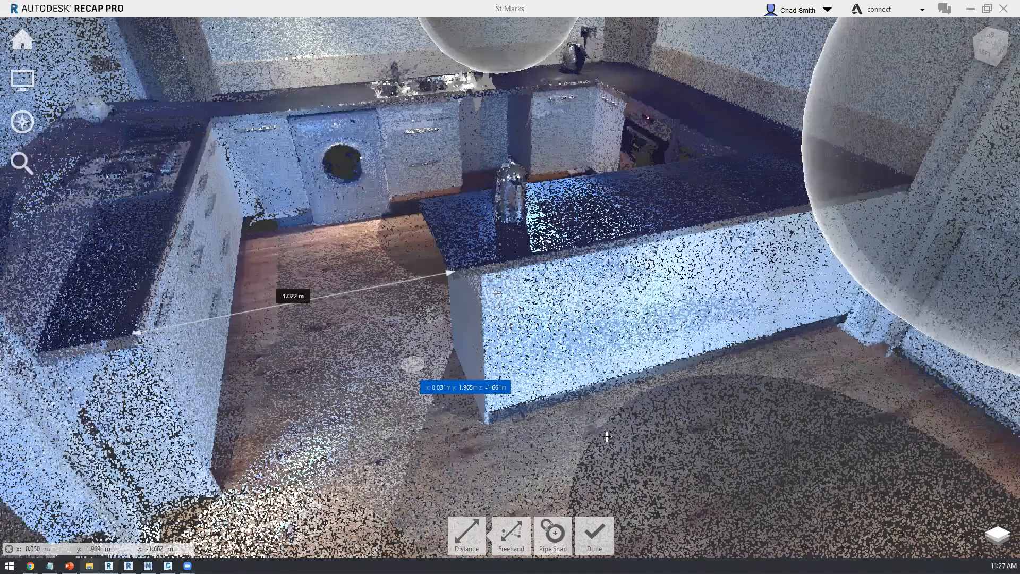
mouse_move(607, 436)
middle_mouse_down("shift")
mouse_move(538, 486)
mouse_move(608, 435)
middle_mouse_up("shift")
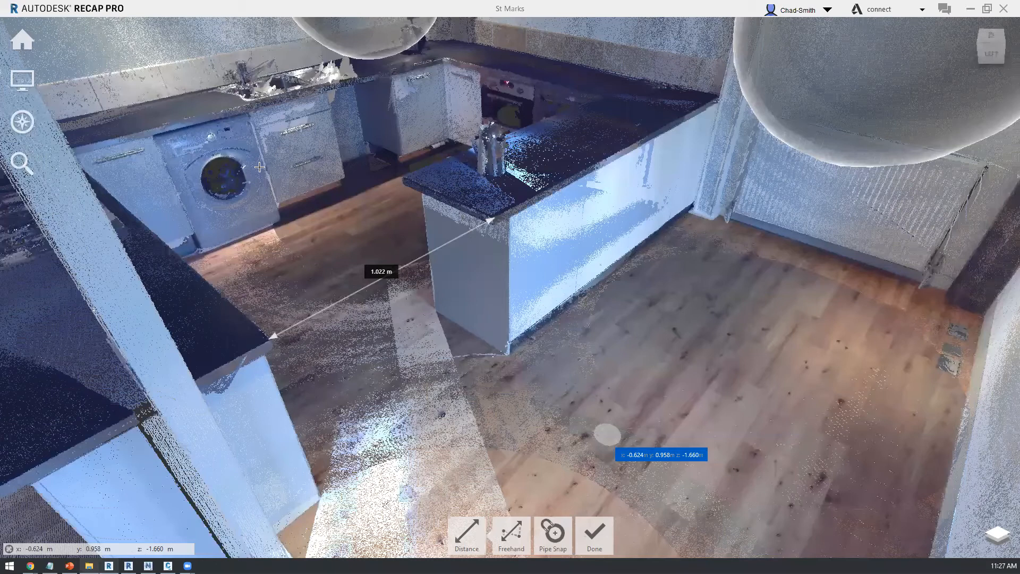
key("Escape")
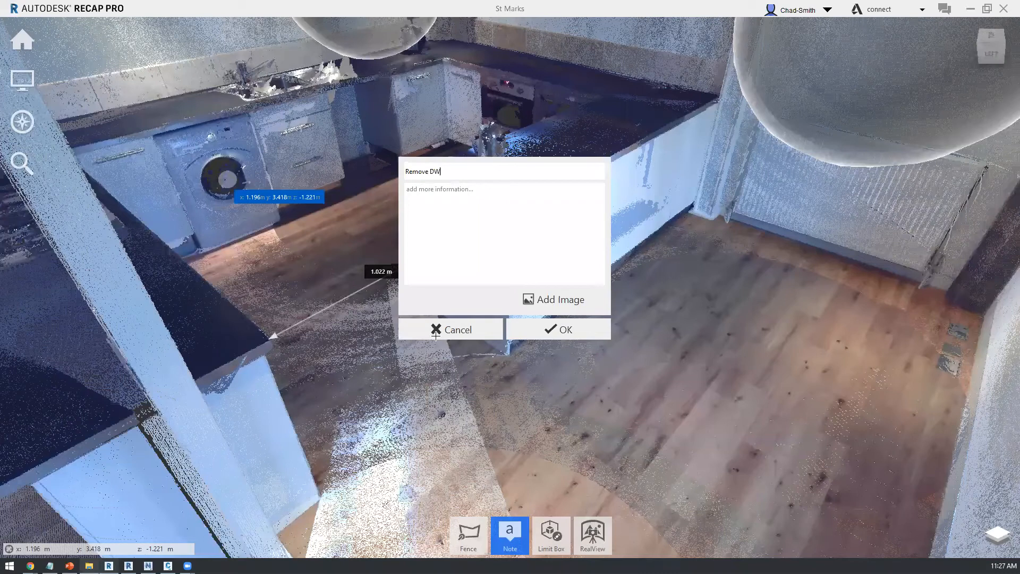
Step: Attach a note reading "Remove DW" to the round door of the front-loading appliance
key("Return")
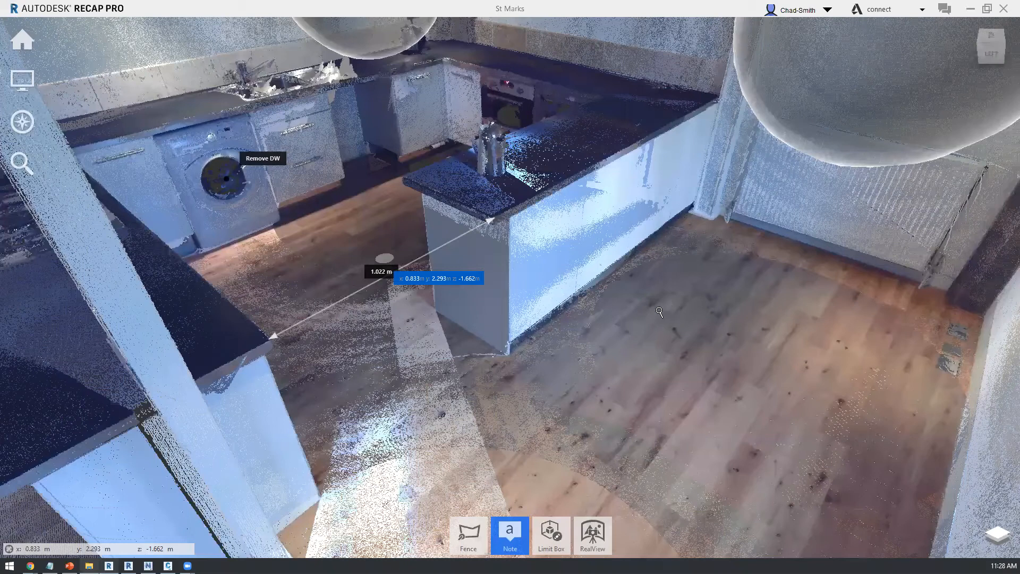
middle_click_drag(703, 274, 704, 269)
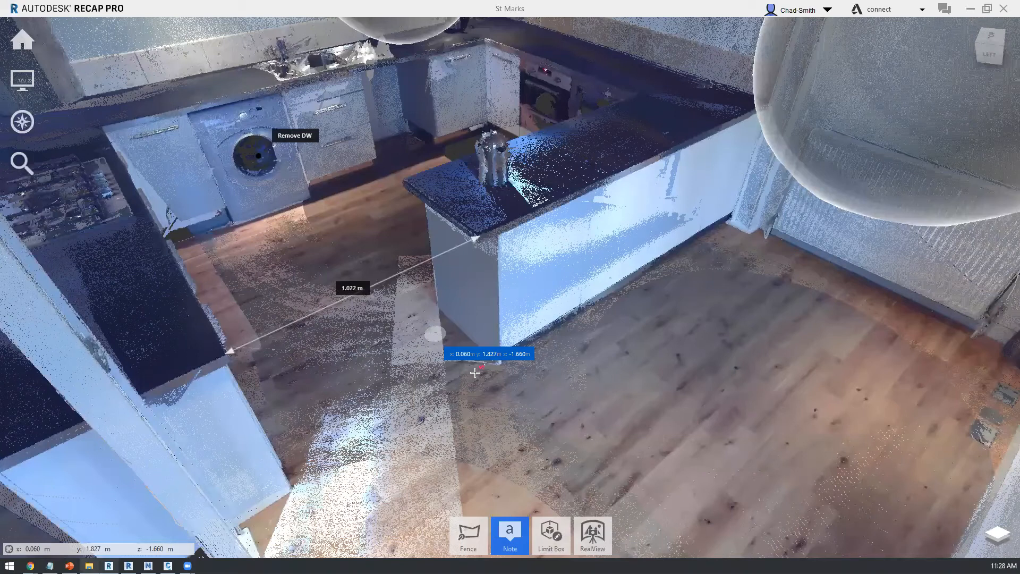
Step: Show the whole building and colour its points by elevation instead of RGB
scroll(475, 368, "down", 4)
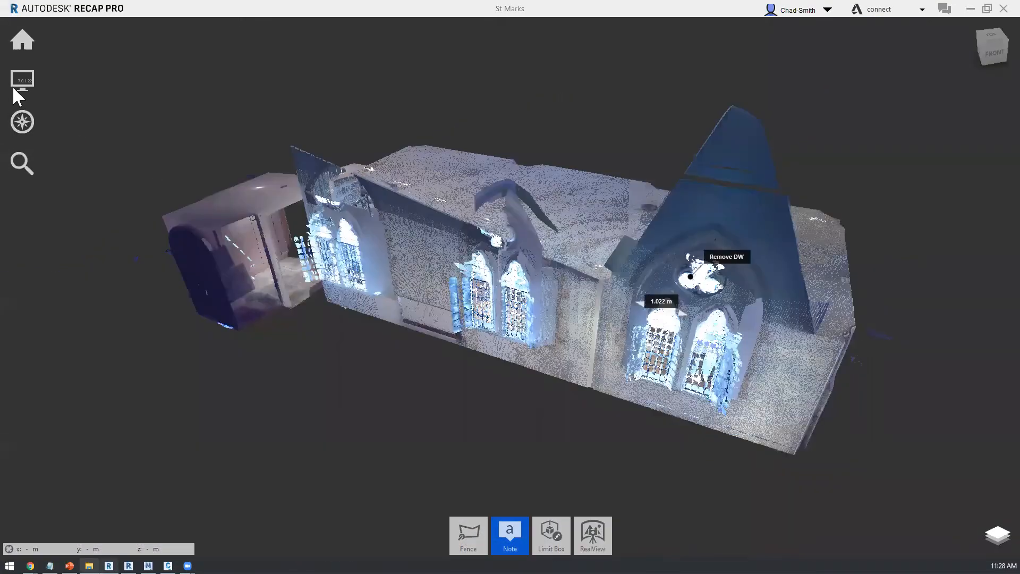
mouse_move(16, 85)
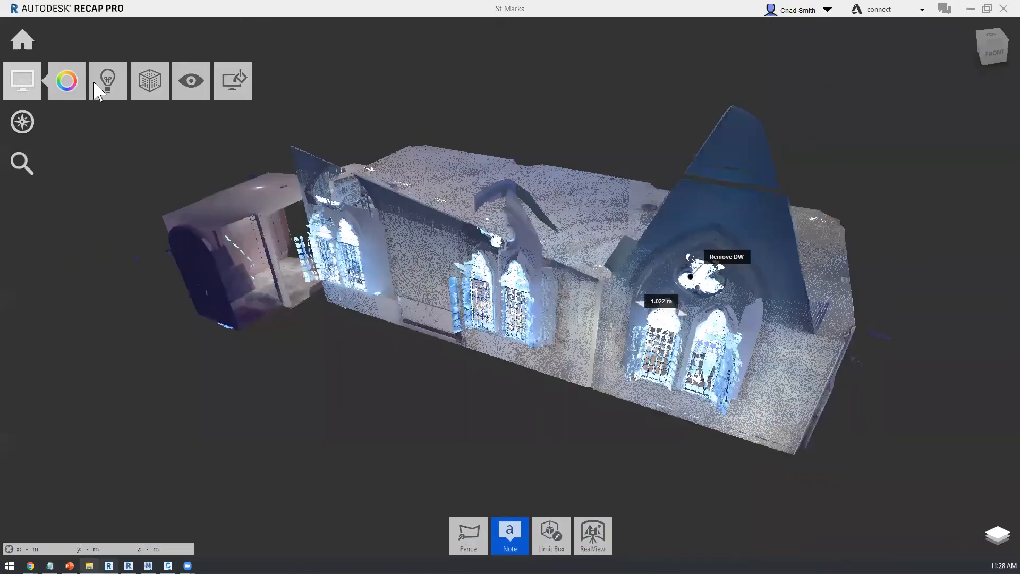
mouse_move(67, 88)
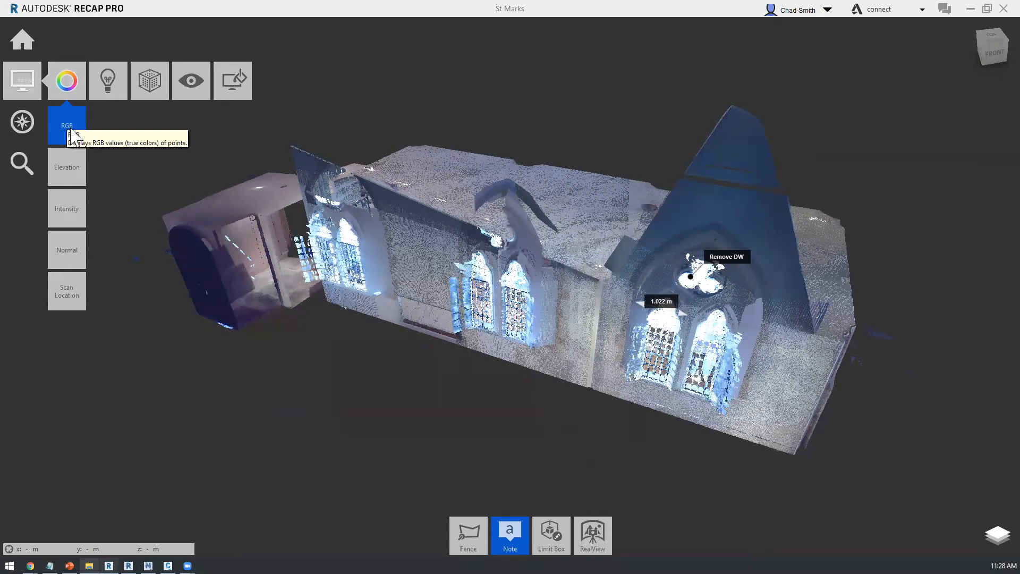
left_click(67, 170)
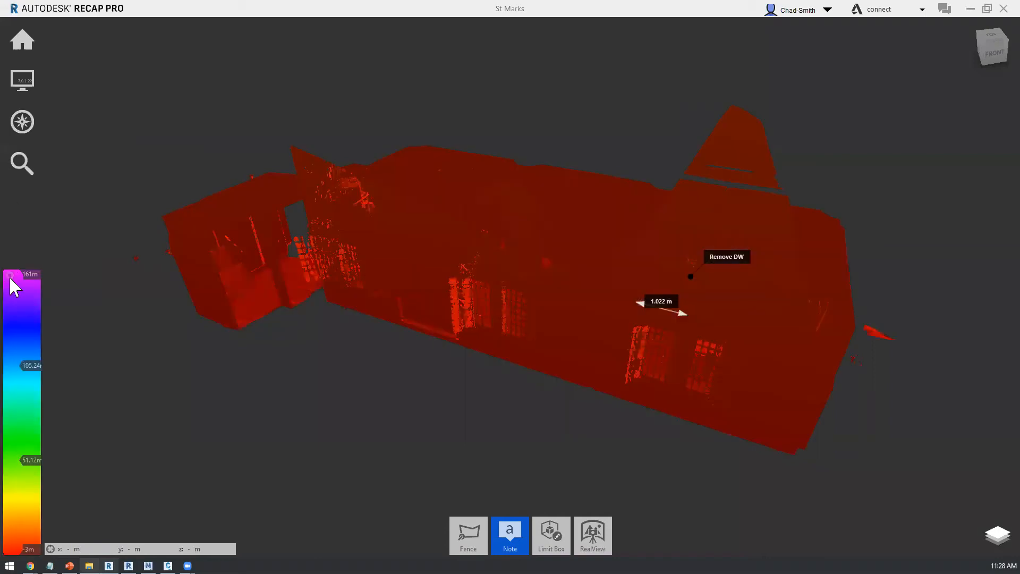
mouse_move(10, 276)
left_click(72, 369)
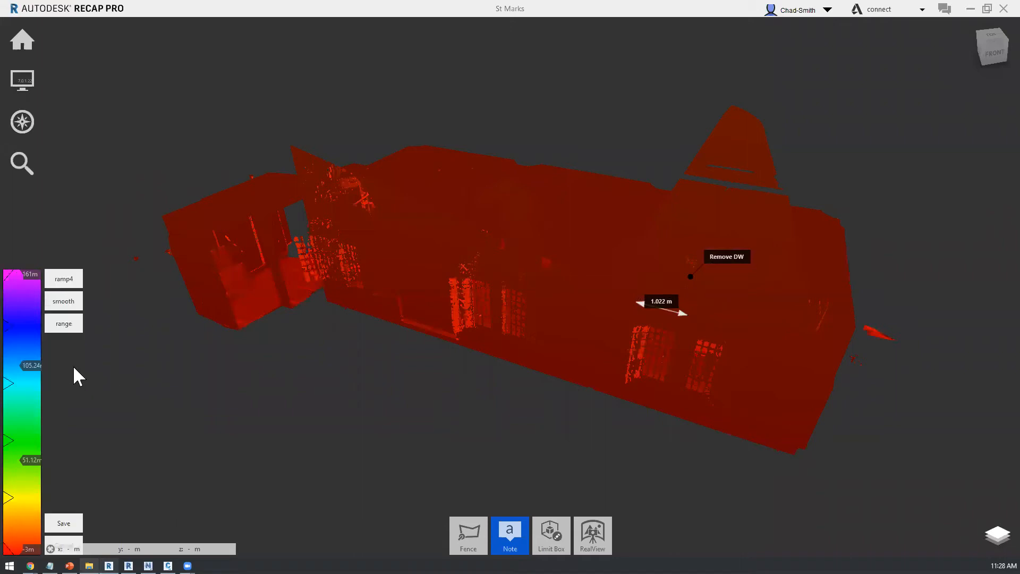
left_click(58, 280)
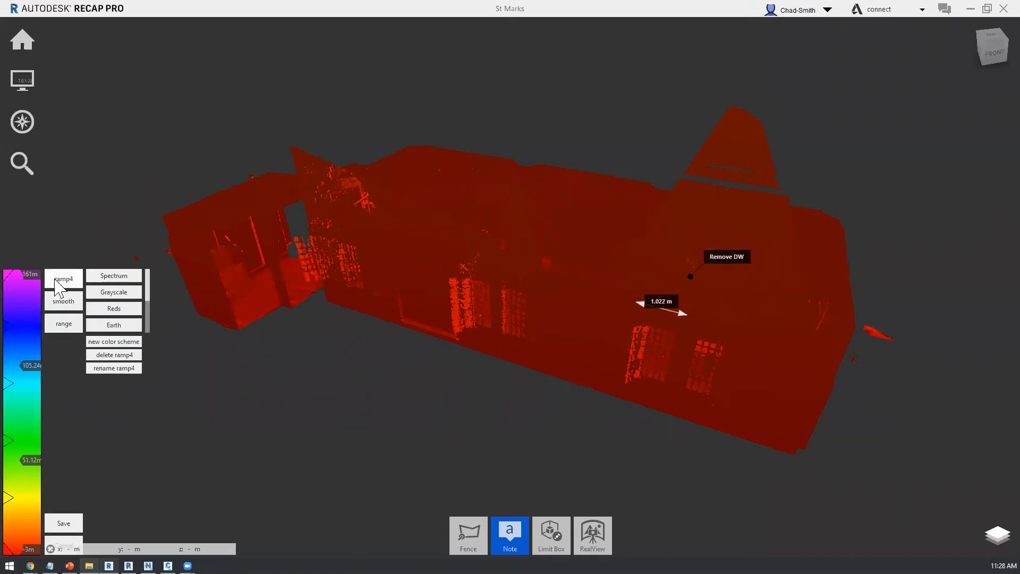
left_click(62, 304)
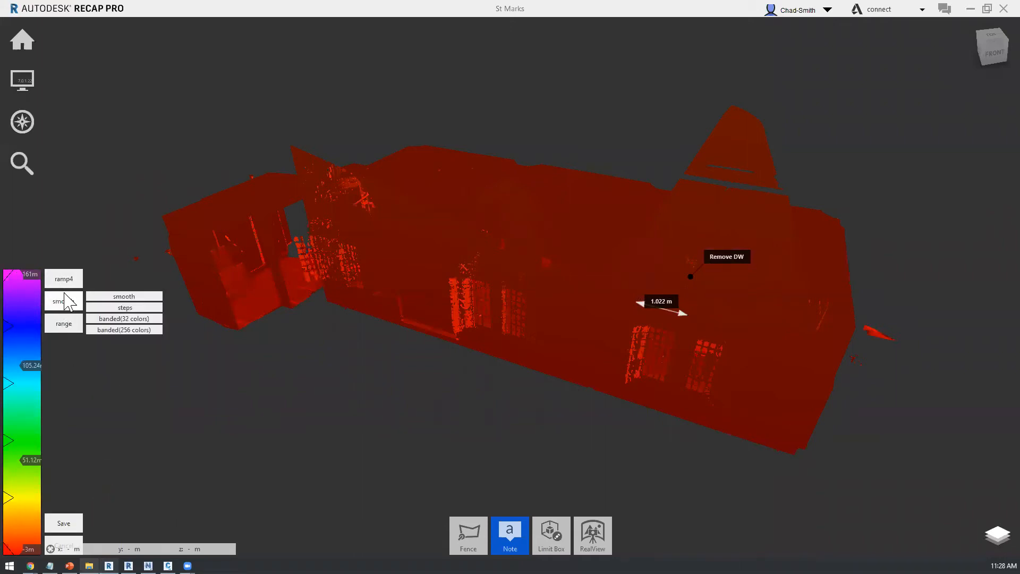
left_click(377, 311)
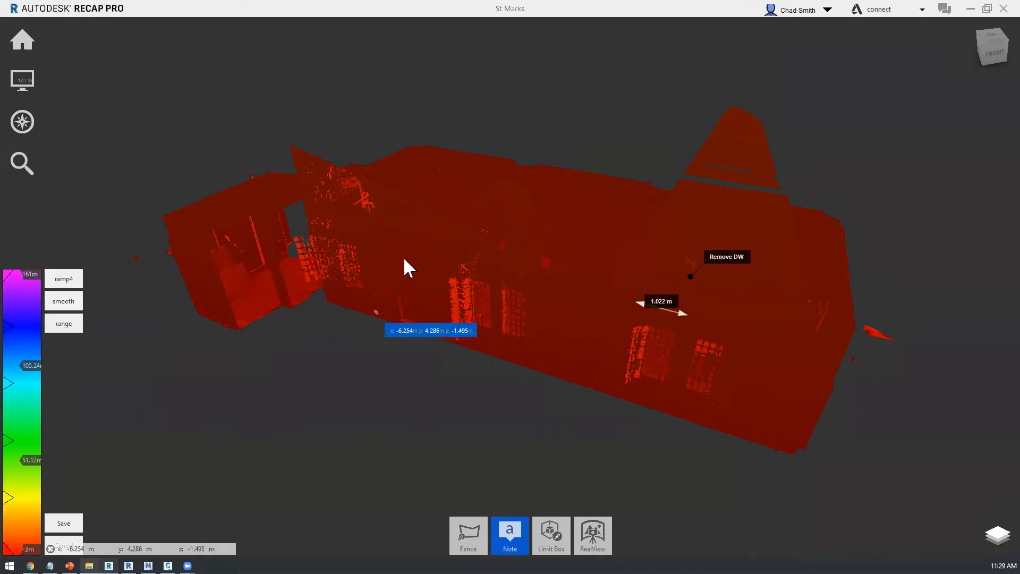
left_click(472, 334)
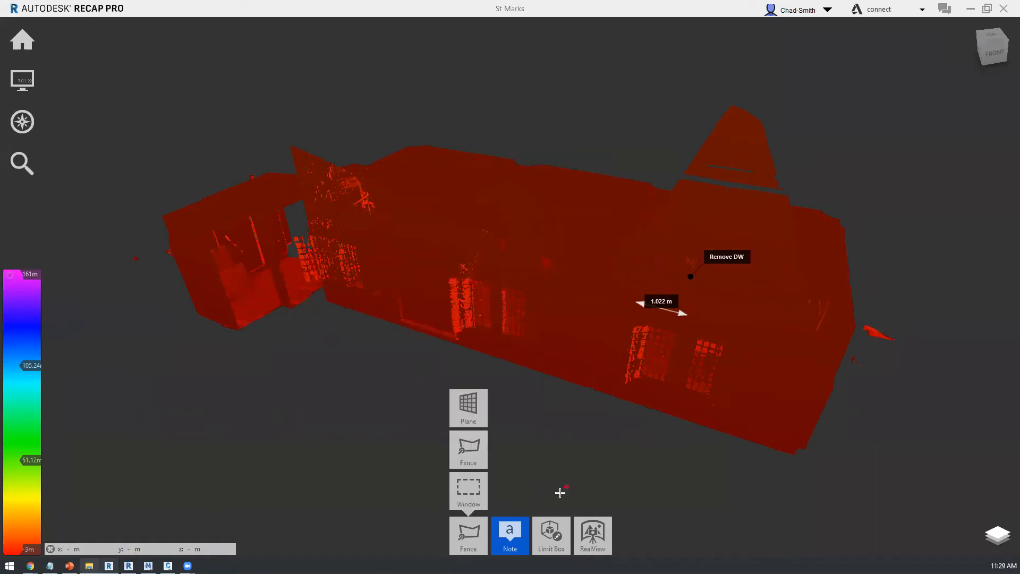
left_click_drag(556, 471, 552, 473)
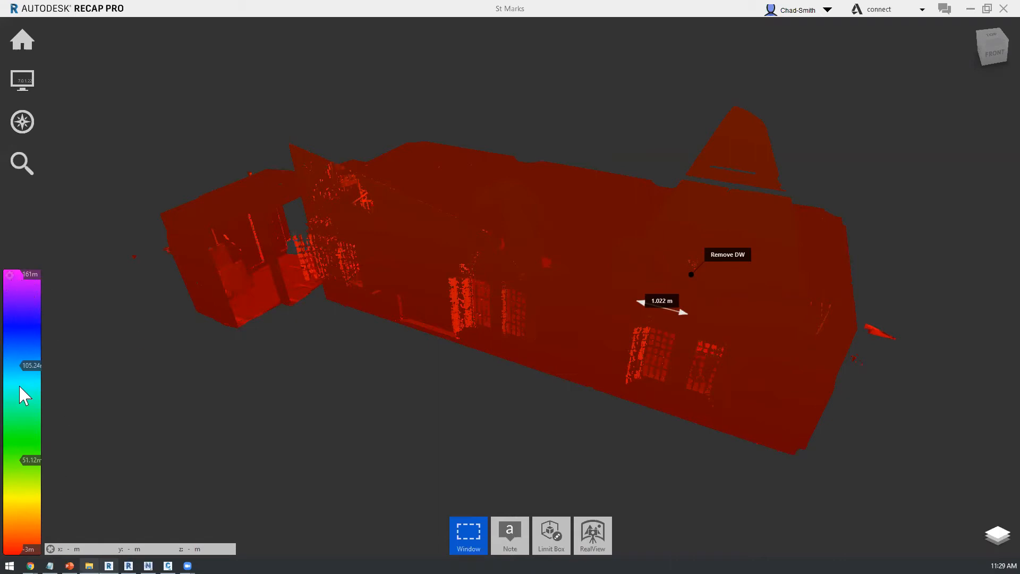
Step: Create a new elevation gradient with a custom range, picking the tip of the gable beside the porch as its 1.8 m maximum elevation
left_click(10, 275)
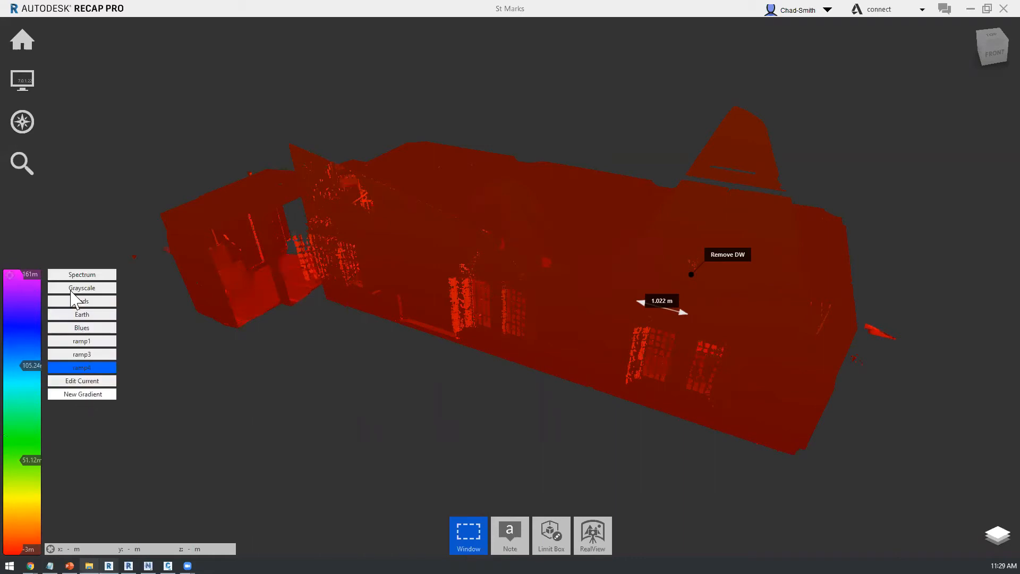
left_click(101, 394)
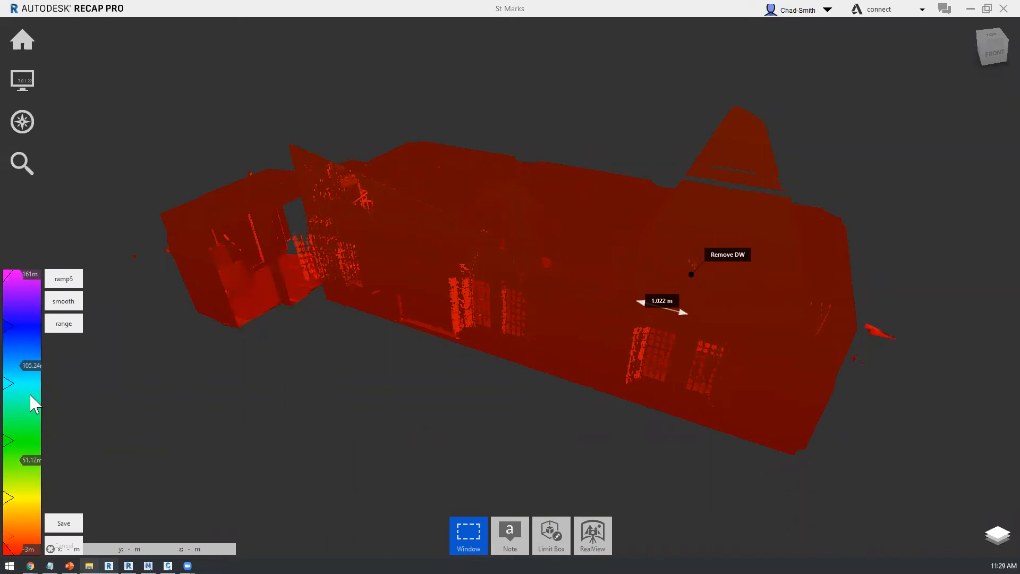
left_click(66, 304)
left_click(63, 324)
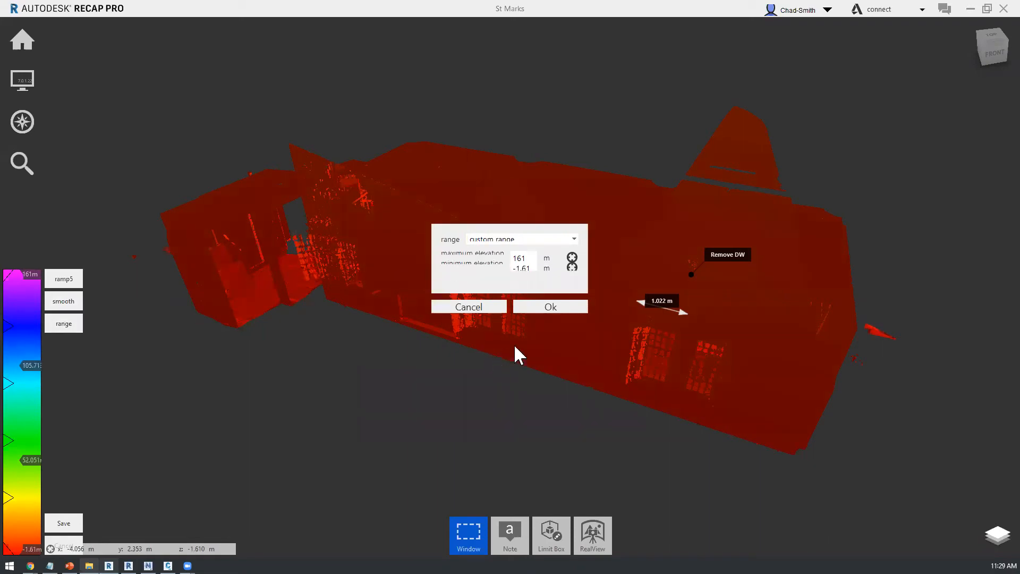
left_click(572, 258)
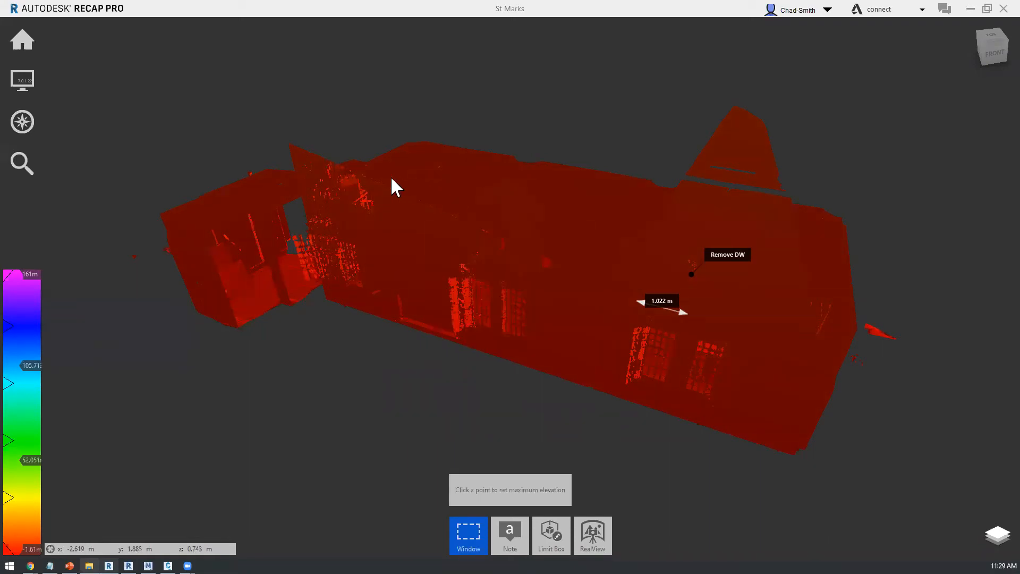
left_click(306, 163)
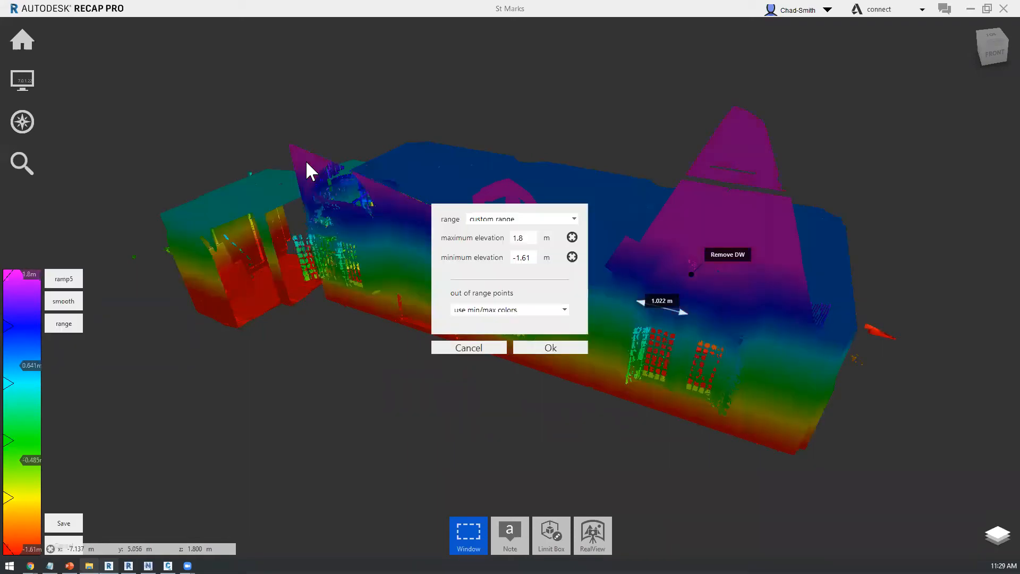
left_click(352, 459)
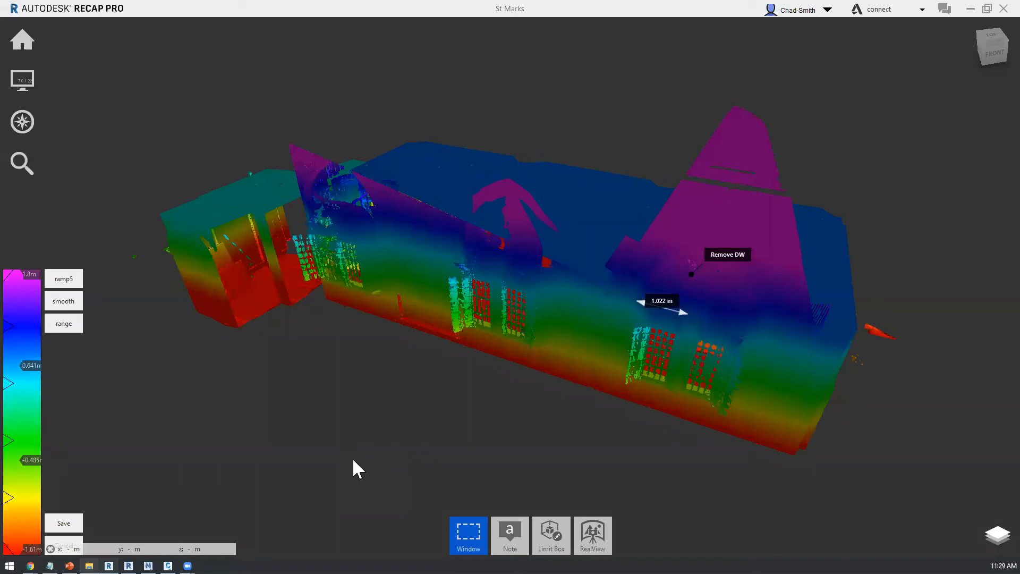
Step: View the building from lower angles and switch its point colouring back to RGB
mouse_move(495, 452)
left_mouse_down()
mouse_move(513, 421)
mouse_move(562, 405)
mouse_move(653, 402)
mouse_move(511, 397)
left_mouse_up()
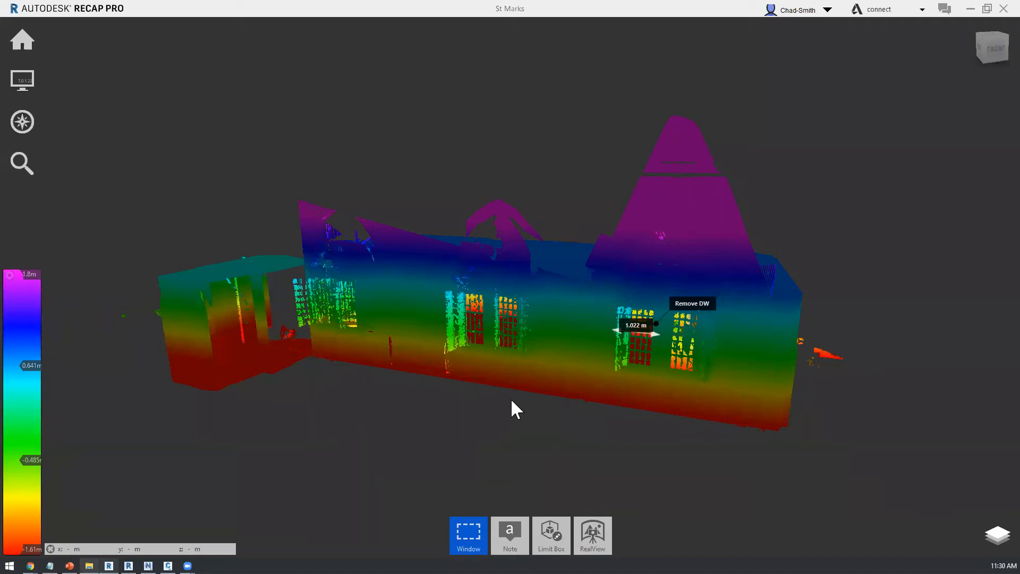
left_click_drag(499, 431, 557, 431)
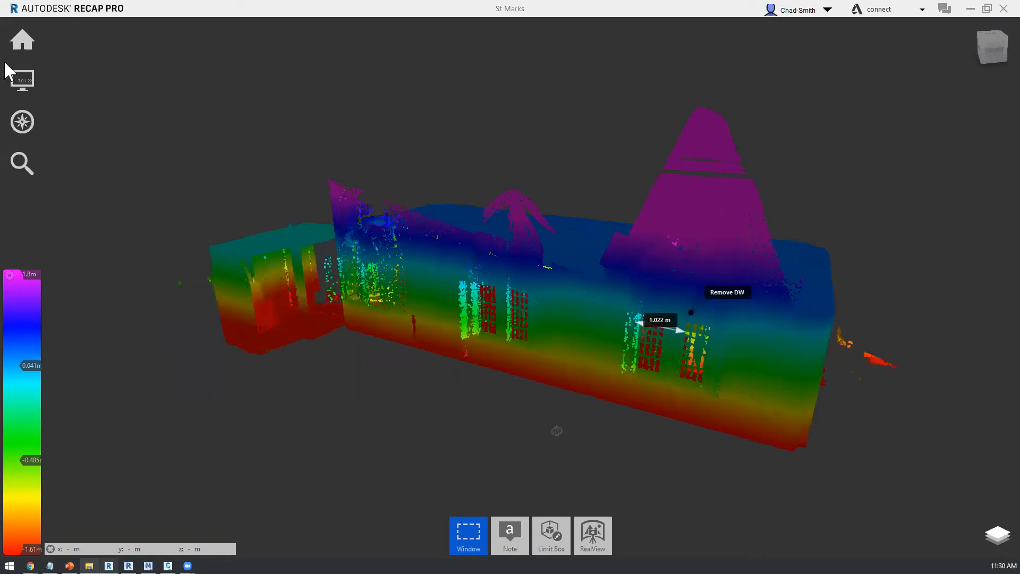
mouse_move(61, 81)
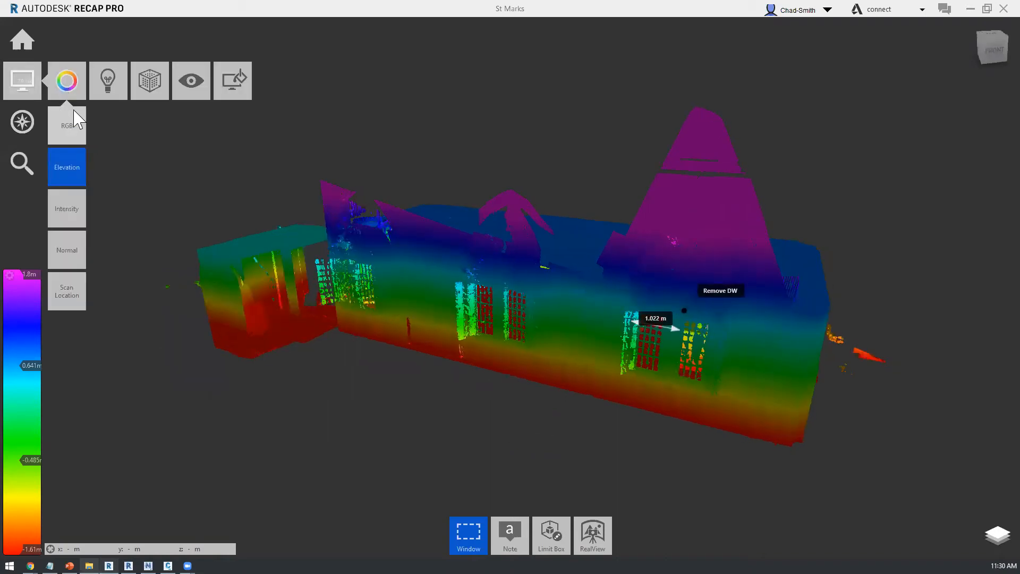
left_click(67, 125)
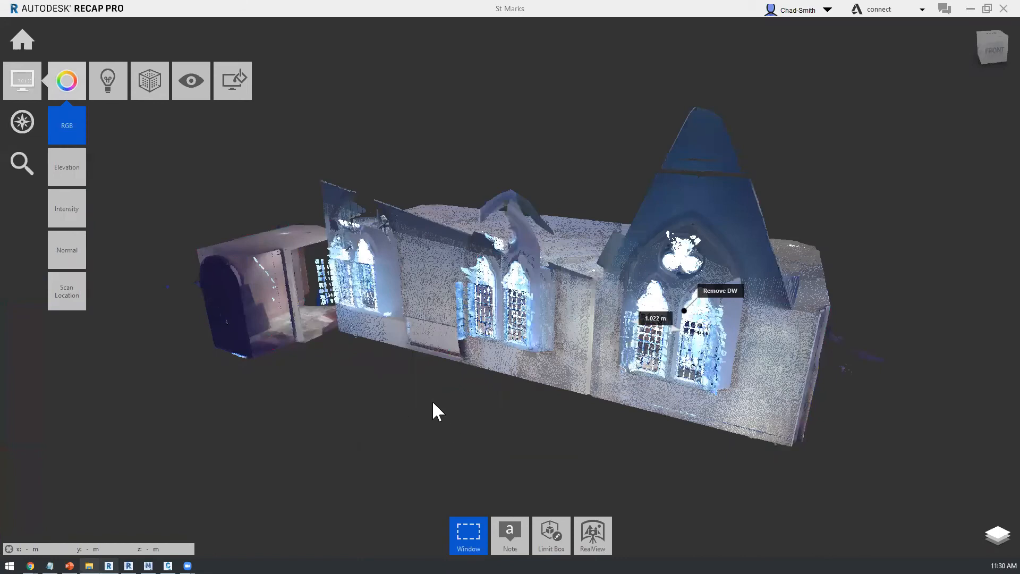
middle_click_drag(409, 356, 412, 369, "shift")
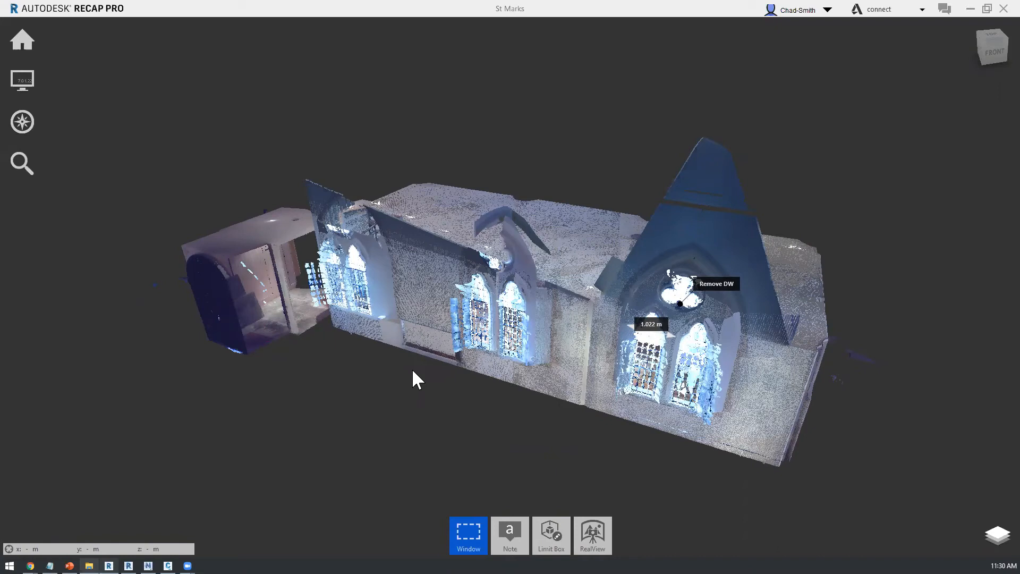
Step: Switch to the ReCap web portal in the browser and show the published St Marks project
mouse_move(18, 45)
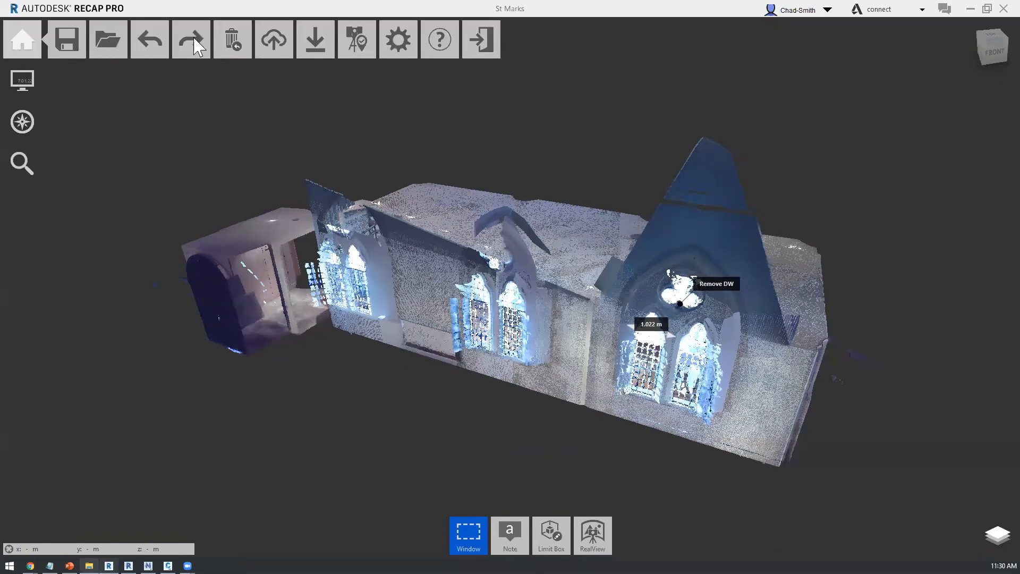
mouse_move(265, 51)
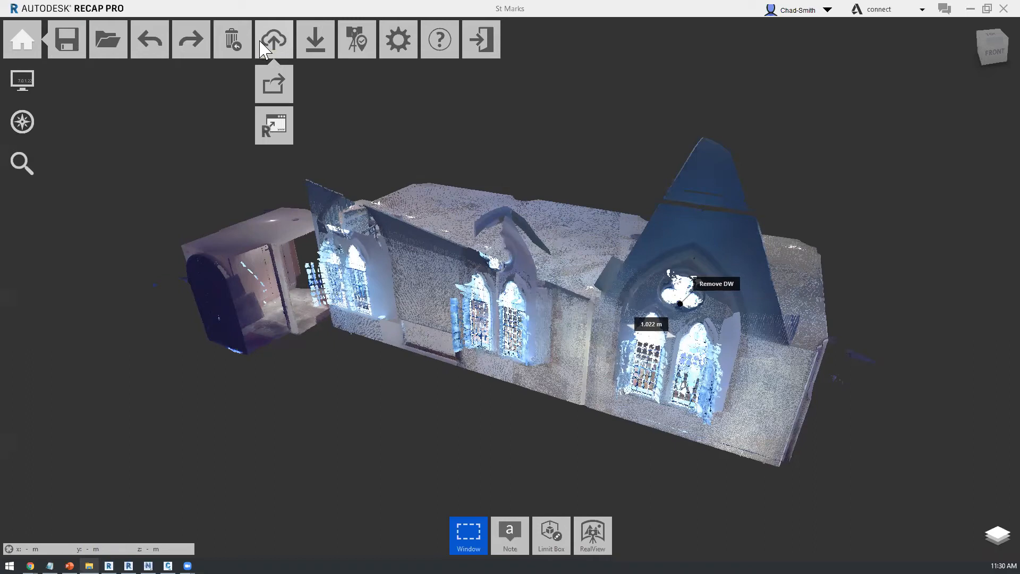
key("alt+Tab")
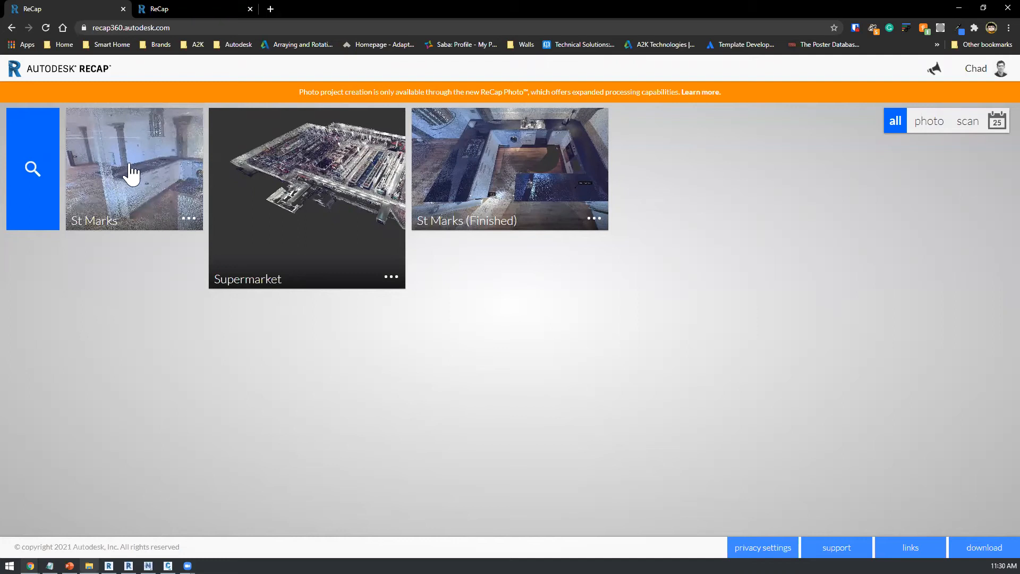
left_click(177, 8)
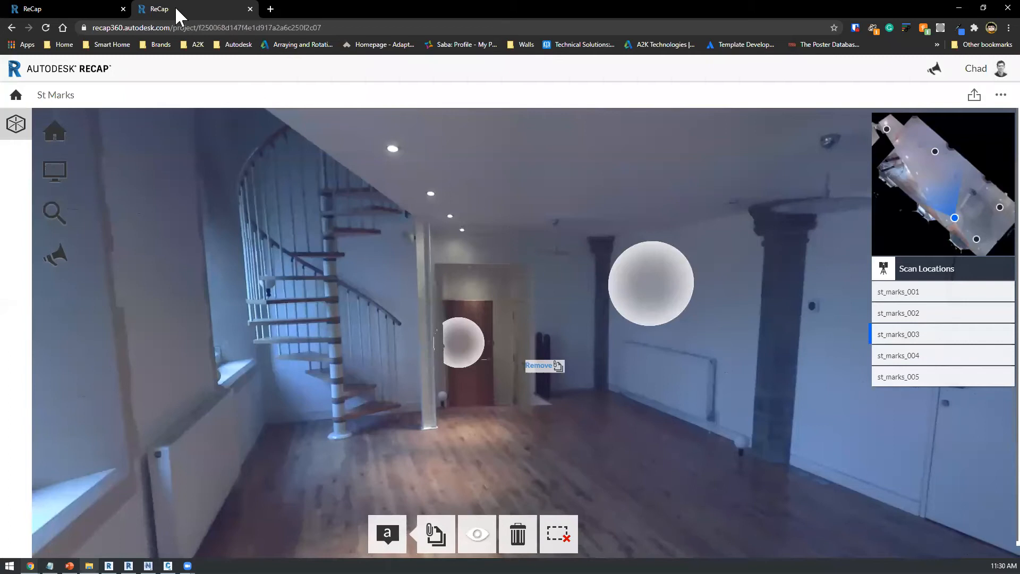
Step: Look around the published St Marks scan and examine the kitchen's measurement and its cooktop note
left_click_drag(531, 336, 411, 283)
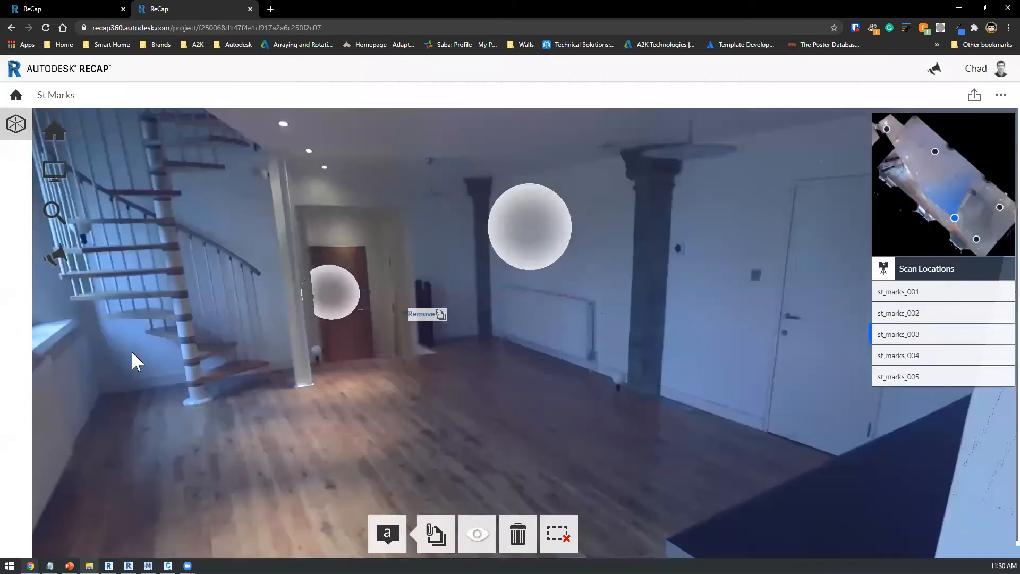
left_click_drag(508, 347, 579, 460)
left_click_drag(467, 307, 628, 364)
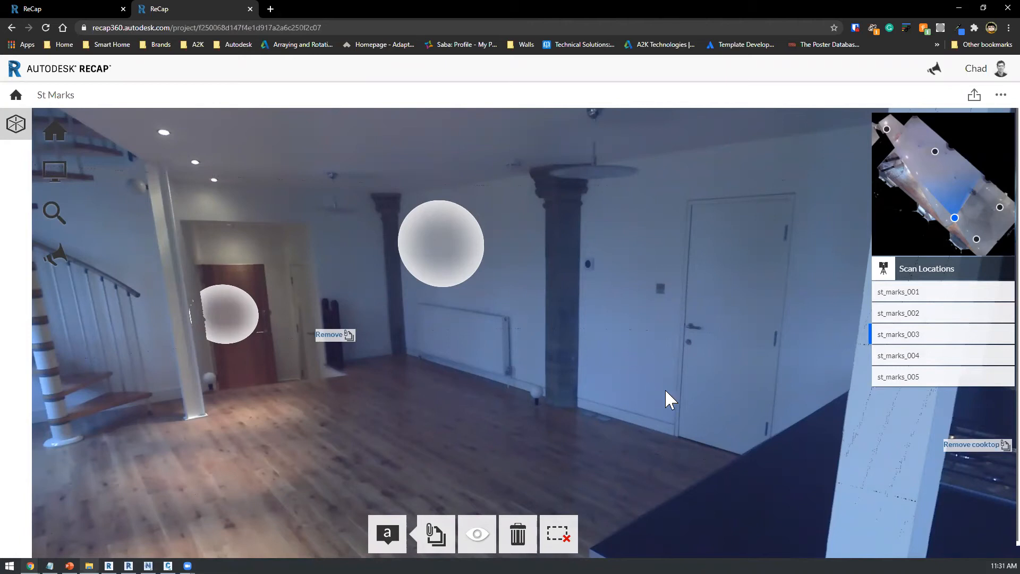
left_click_drag(340, 340, 642, 335)
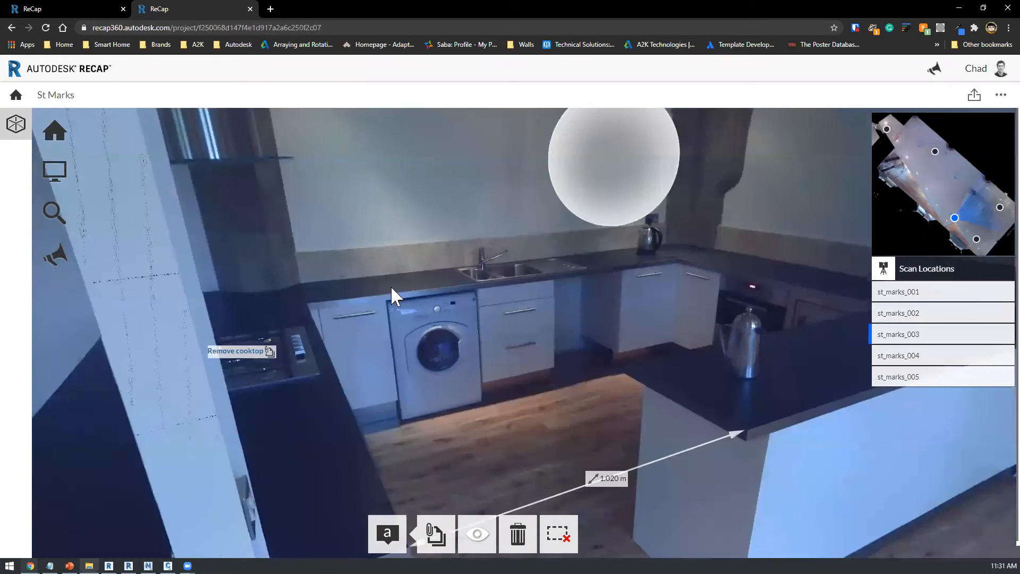
left_click_drag(391, 285, 422, 187)
left_click_drag(638, 254, 614, 362)
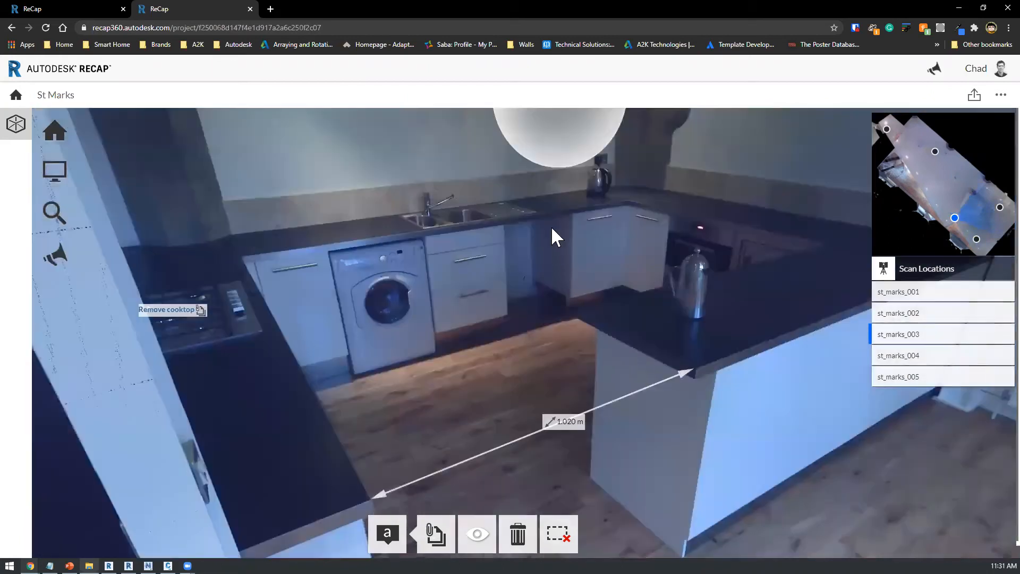
left_click_drag(552, 229, 560, 211)
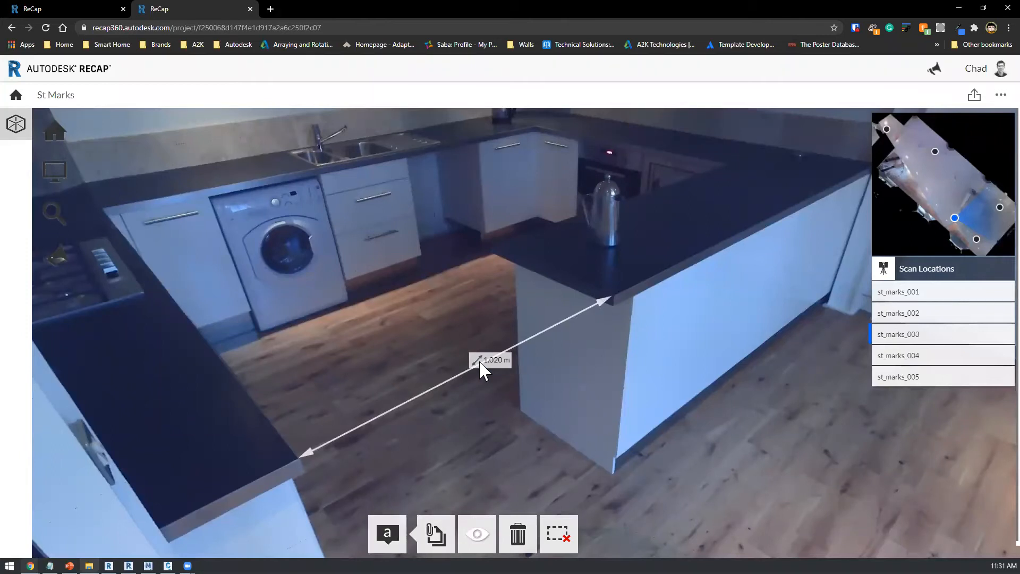
left_click_drag(318, 303, 696, 352)
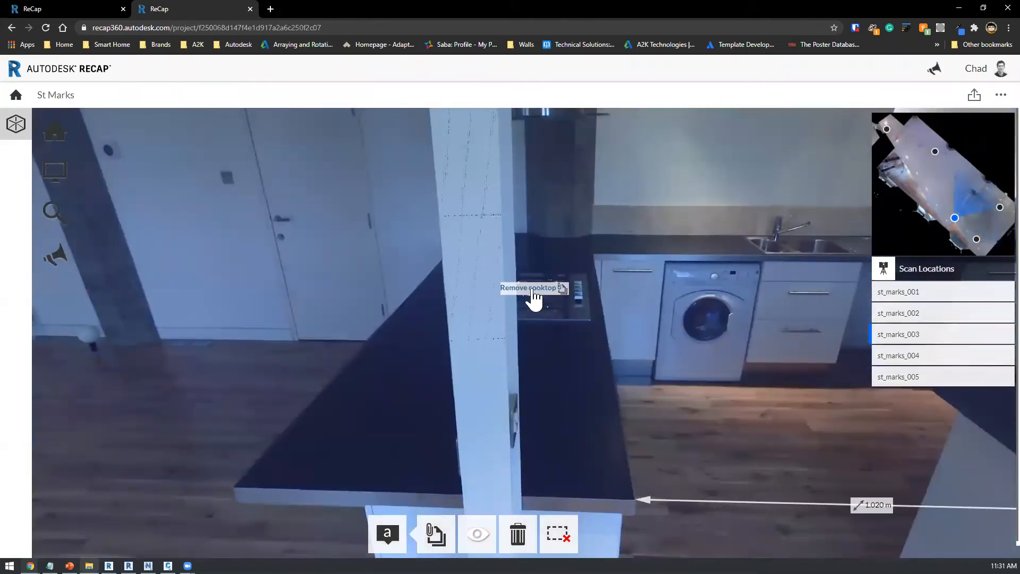
left_click_drag(767, 406, 549, 342)
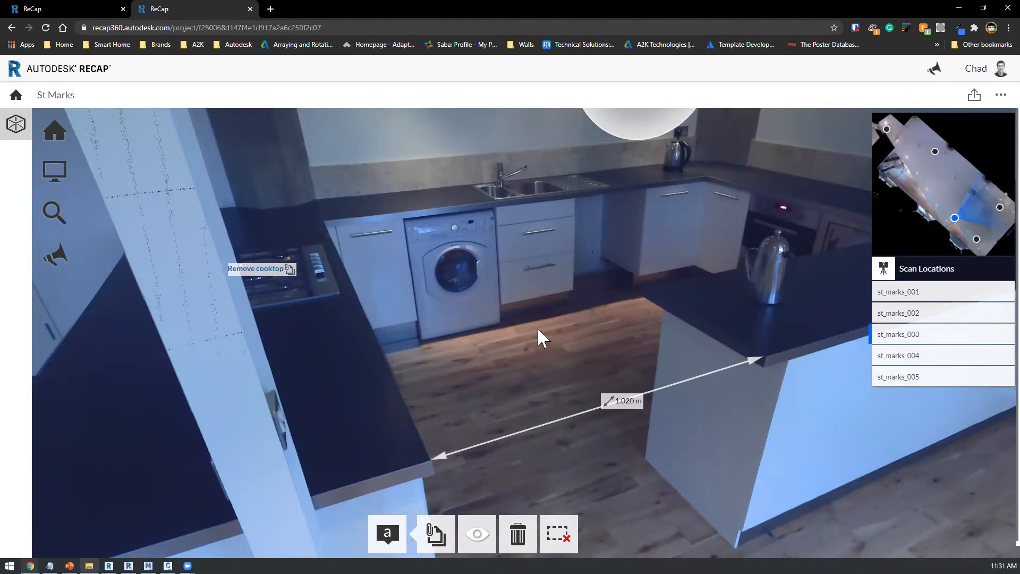
Step: Switch back to ReCap Pro and open the Webinar project
left_click(109, 565)
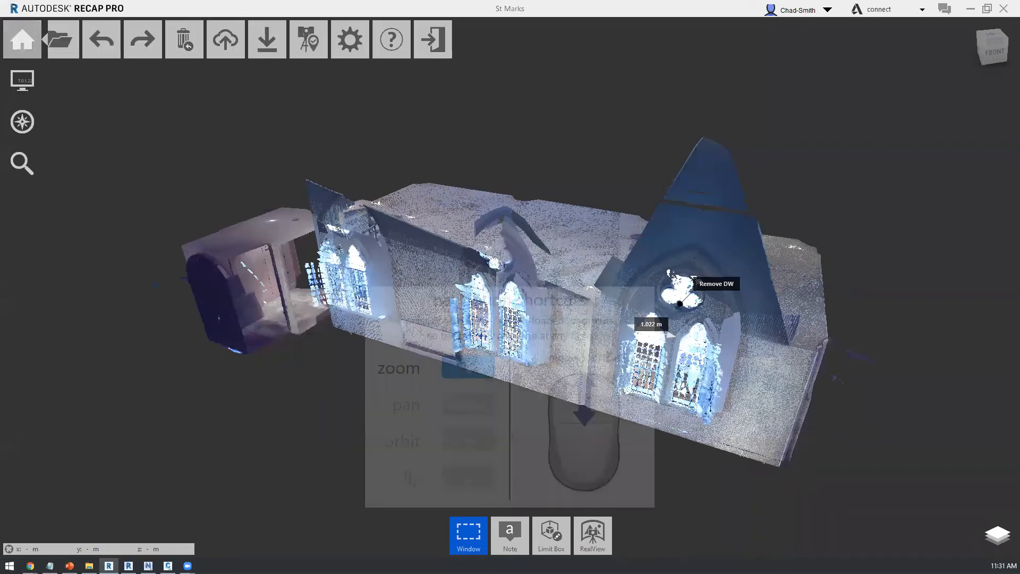
left_click(19, 48)
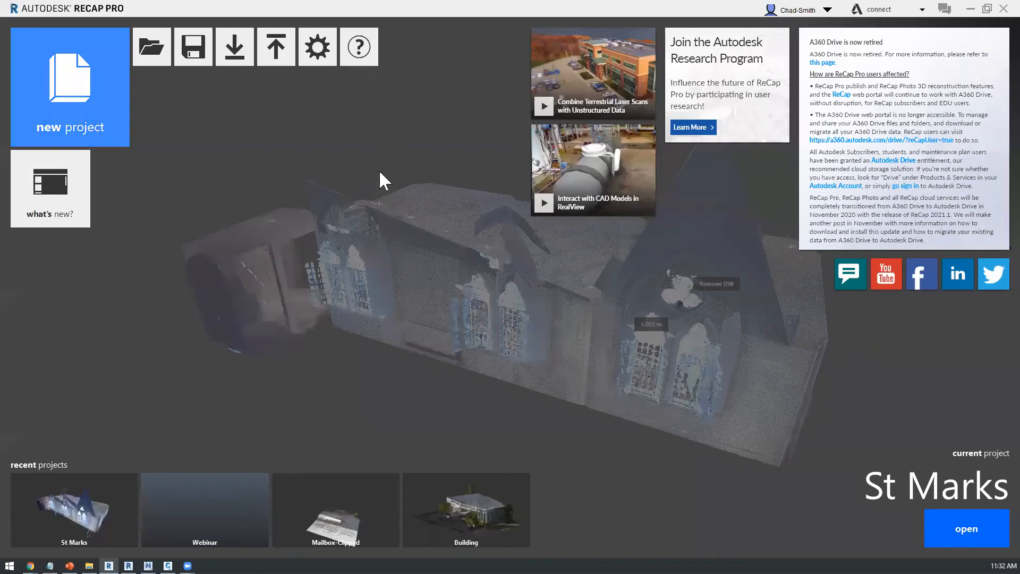
left_click(152, 47)
left_click(556, 304)
left_click(206, 48)
key("Escape")
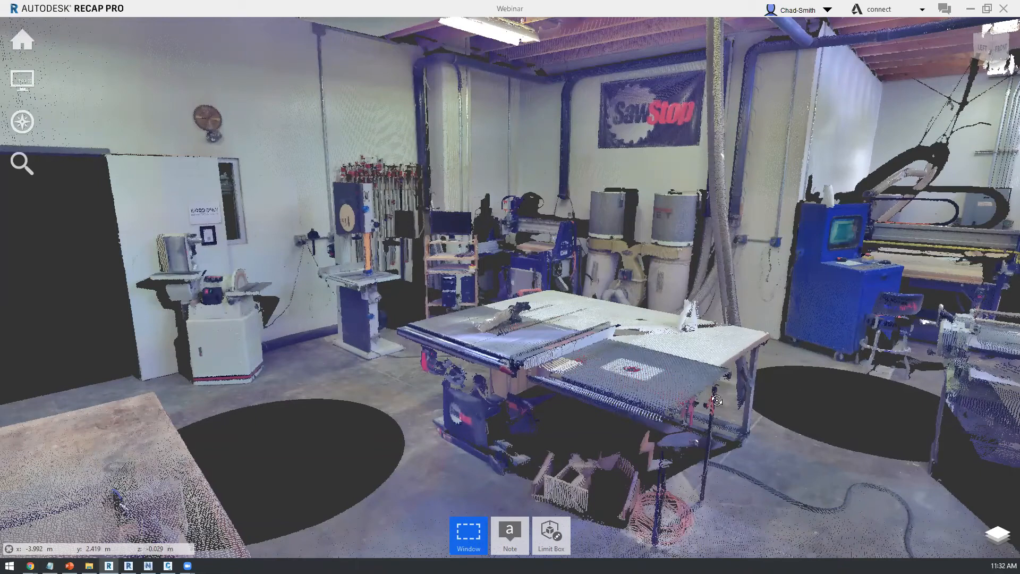
Step: Examine the Webinar workshop scan from outside and inside, around the table saw and the surrounding machines
left_click(825, 395)
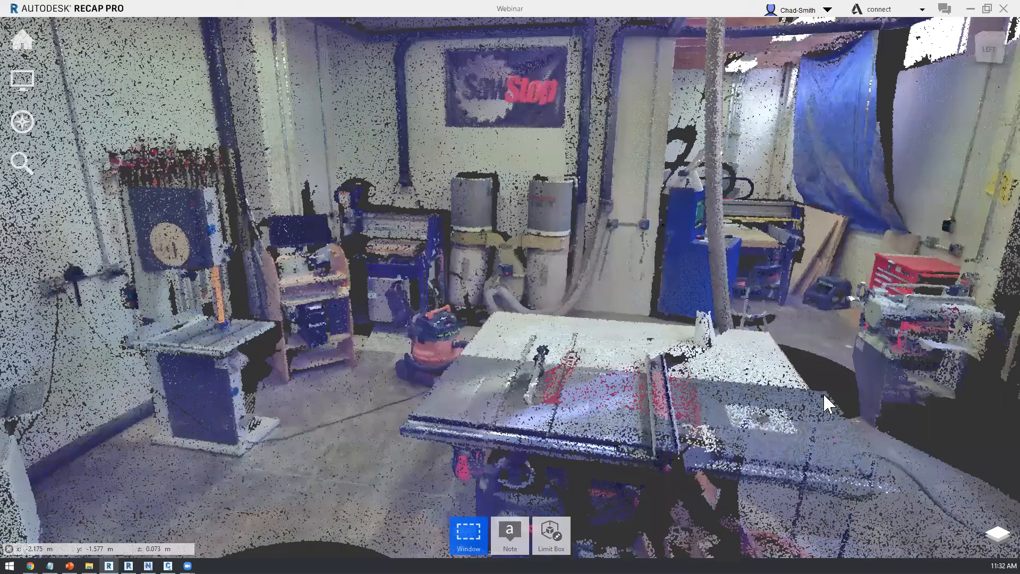
left_click(825, 396)
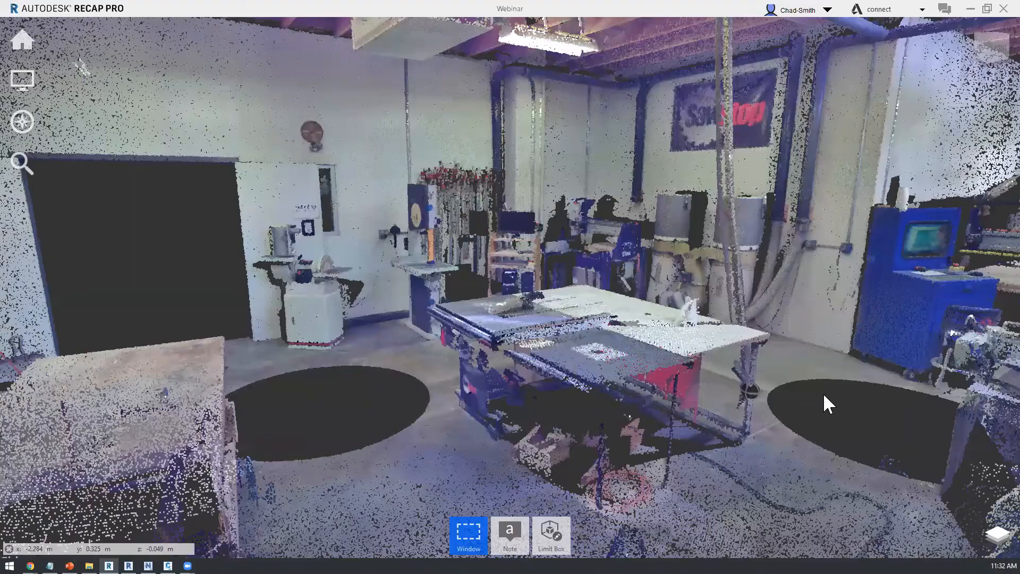
left_click(824, 396)
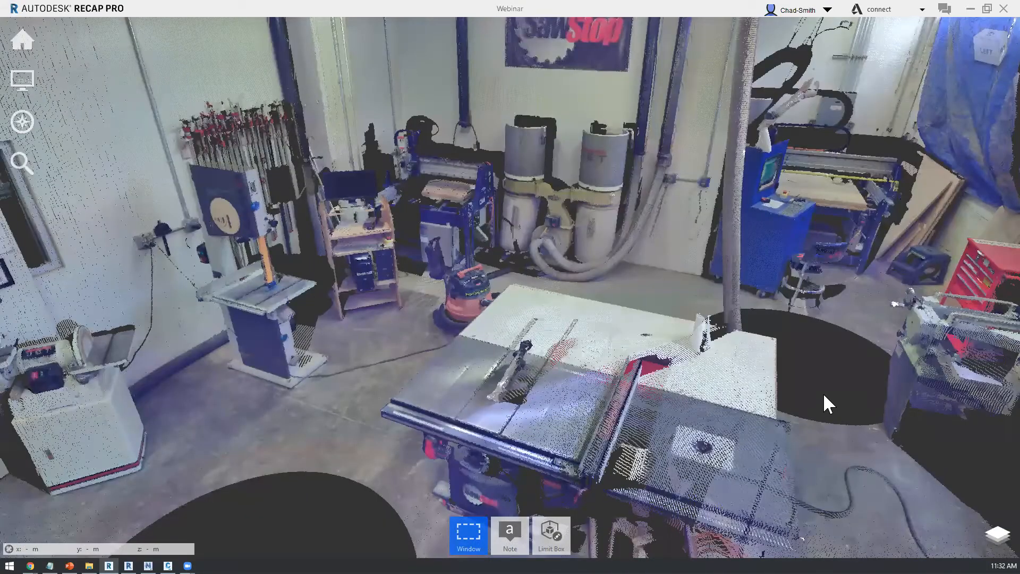
mouse_move(657, 349)
right_mouse_down()
mouse_move(516, 341)
mouse_move(676, 350)
mouse_move(582, 338)
mouse_move(626, 335)
right_mouse_up()
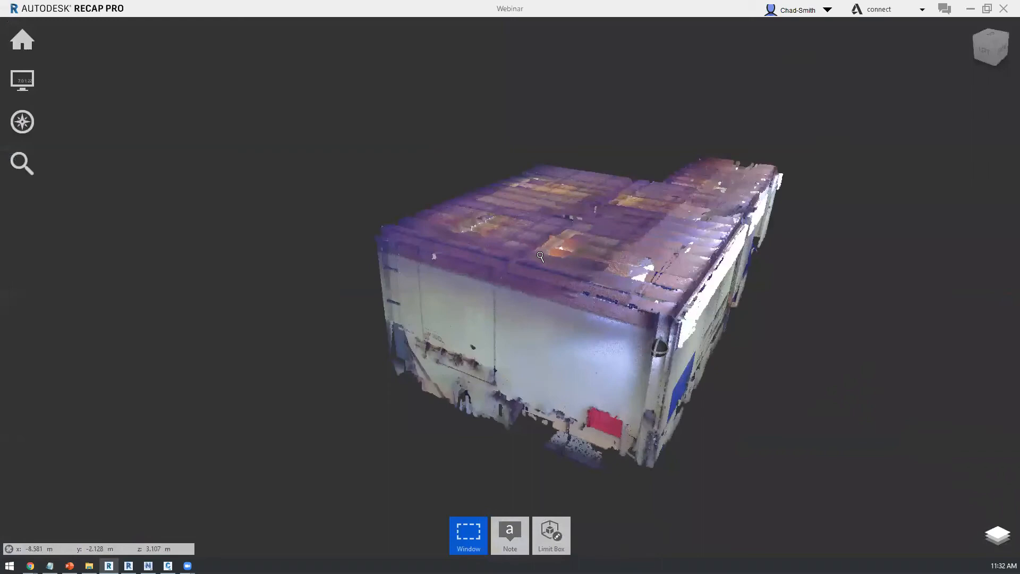
scroll(513, 268, "up", 3)
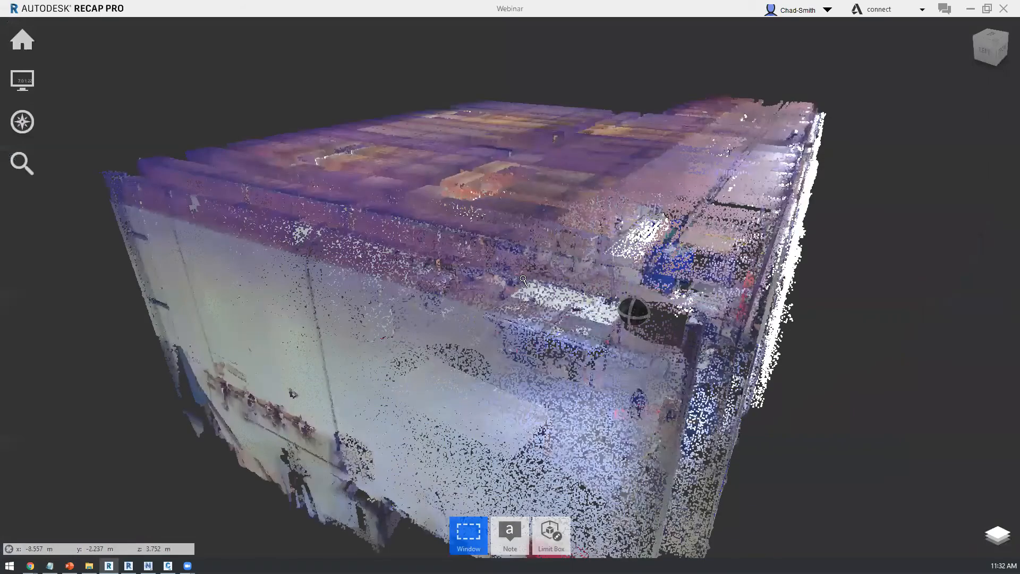
scroll(520, 279, "up", 3)
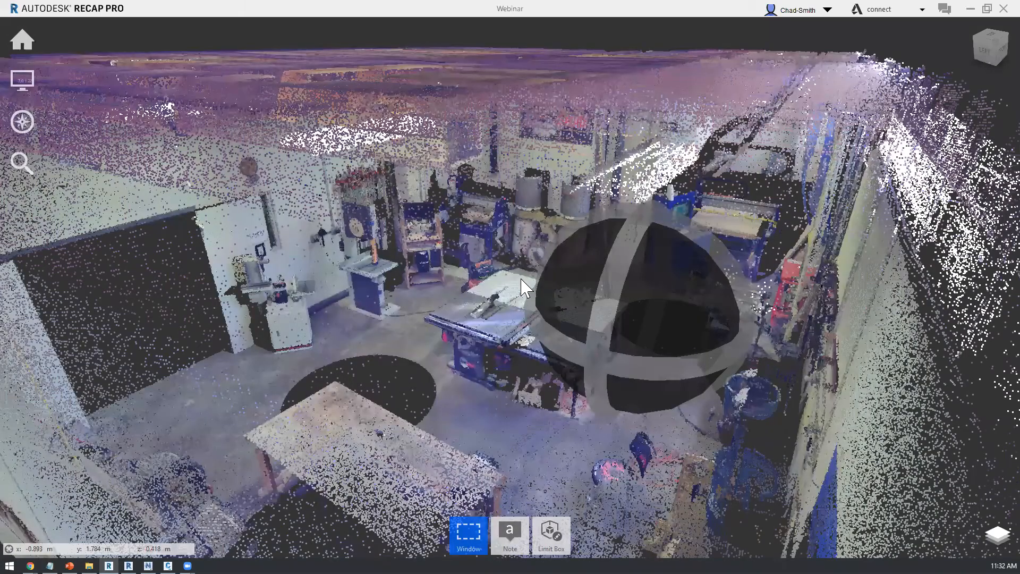
scroll(522, 287, "up", 2)
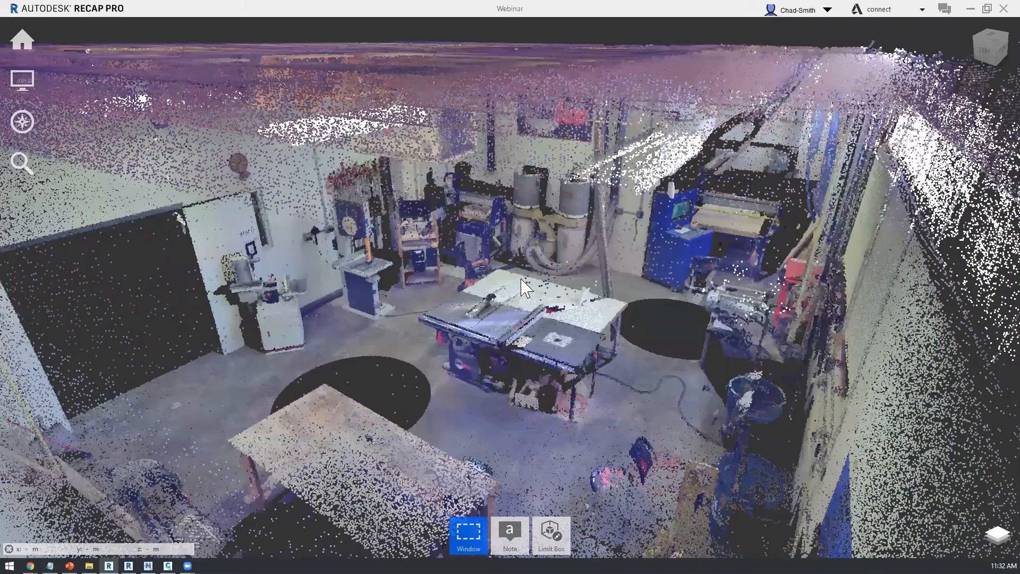
scroll(522, 287, "up", 2)
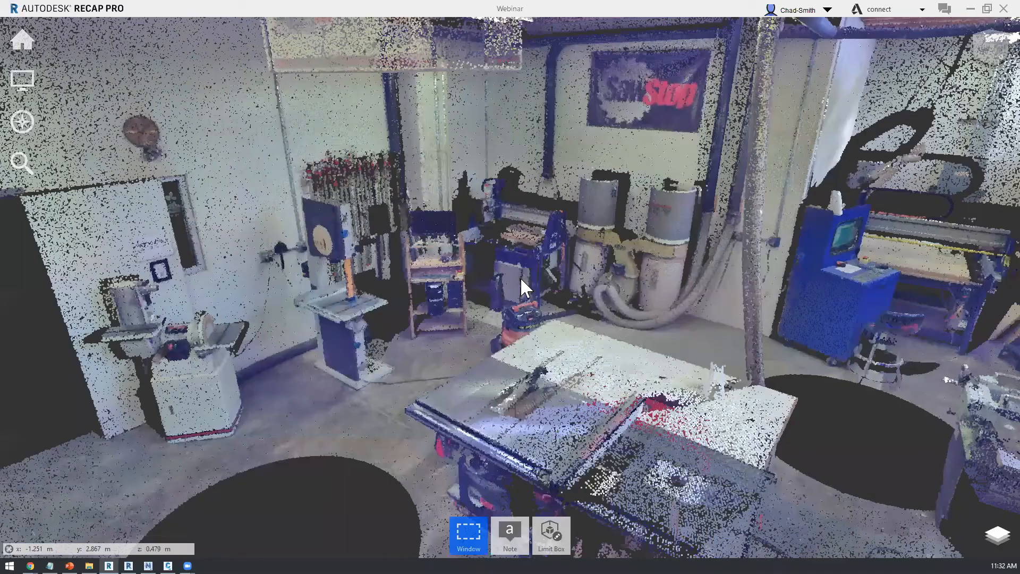
scroll(522, 280, "up", 1)
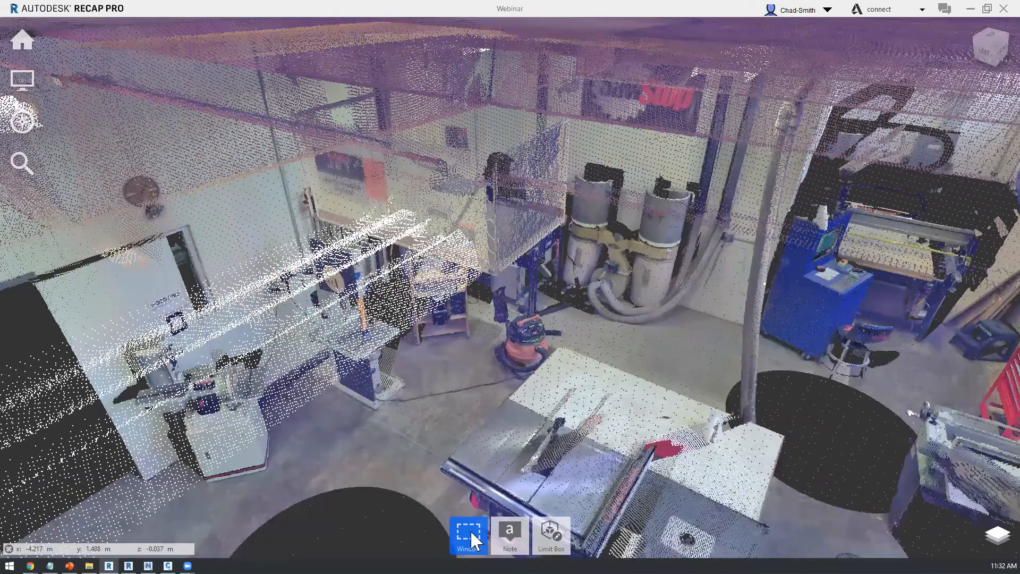
Step: Select the table saw in the middle of the workshop with a fence selection drawn around it
left_click(470, 531)
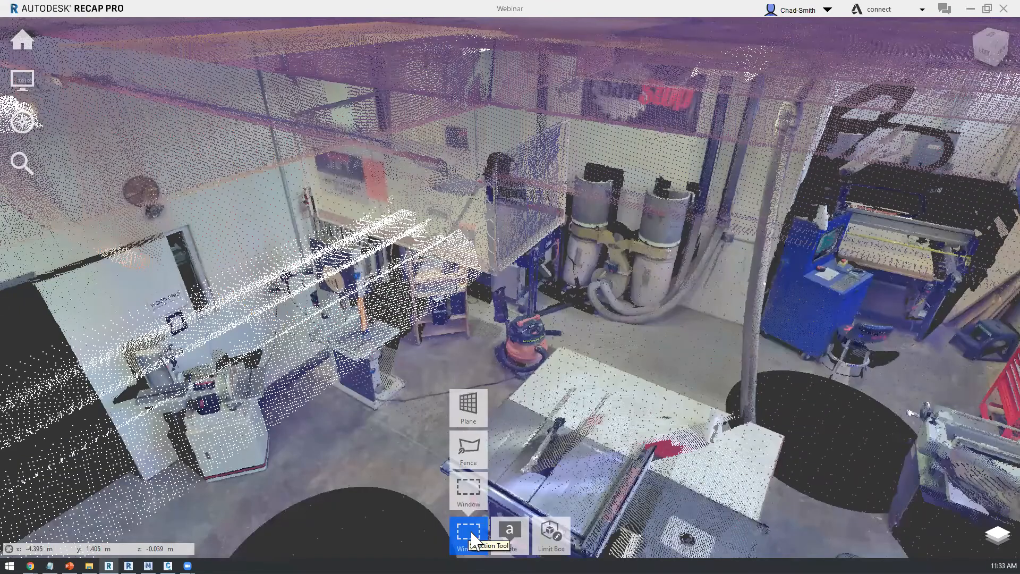
left_click(468, 449)
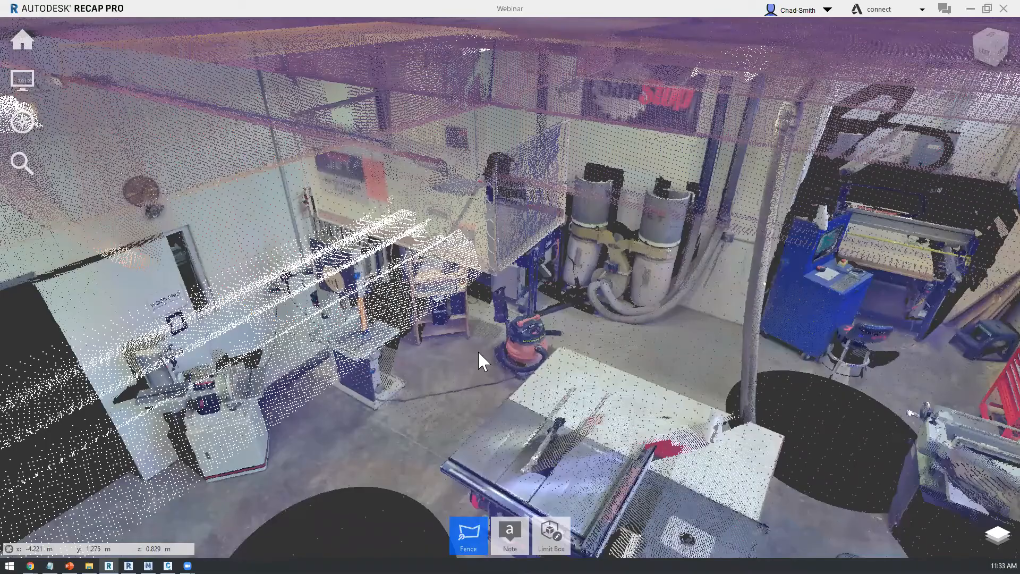
middle_click_drag(563, 298, 798, 333, "shift")
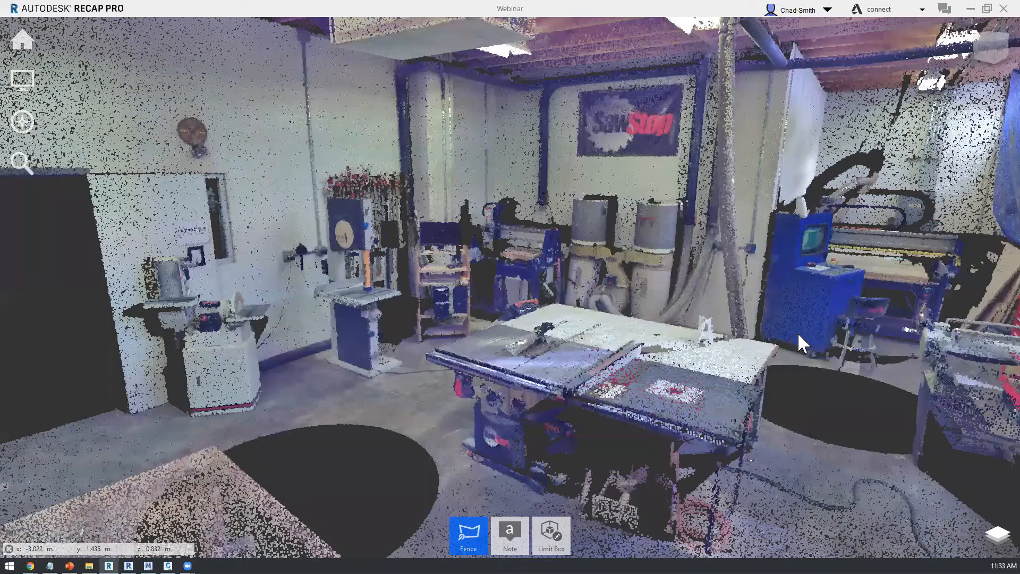
left_click(761, 504)
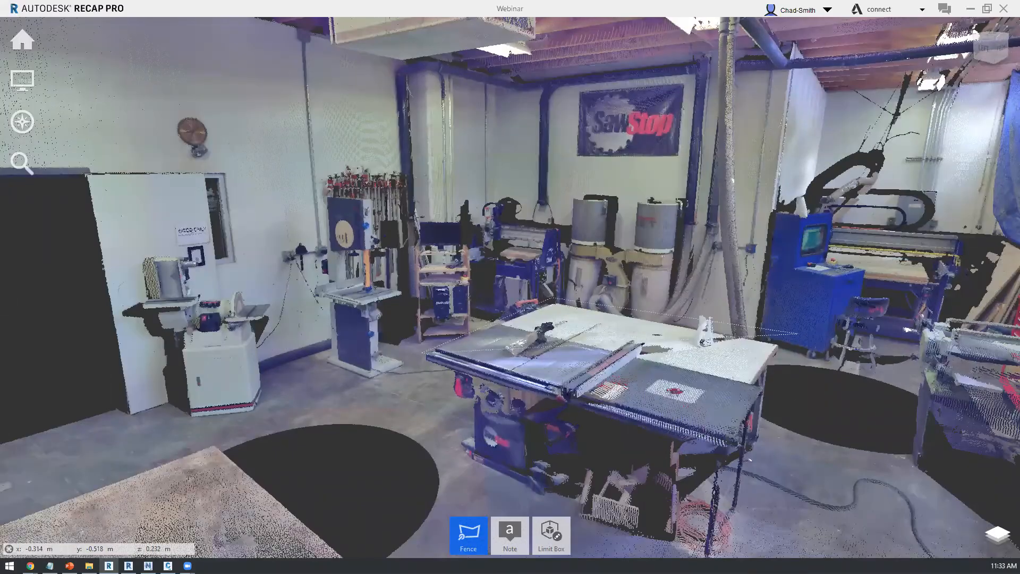
left_click(441, 450)
double_click(470, 493)
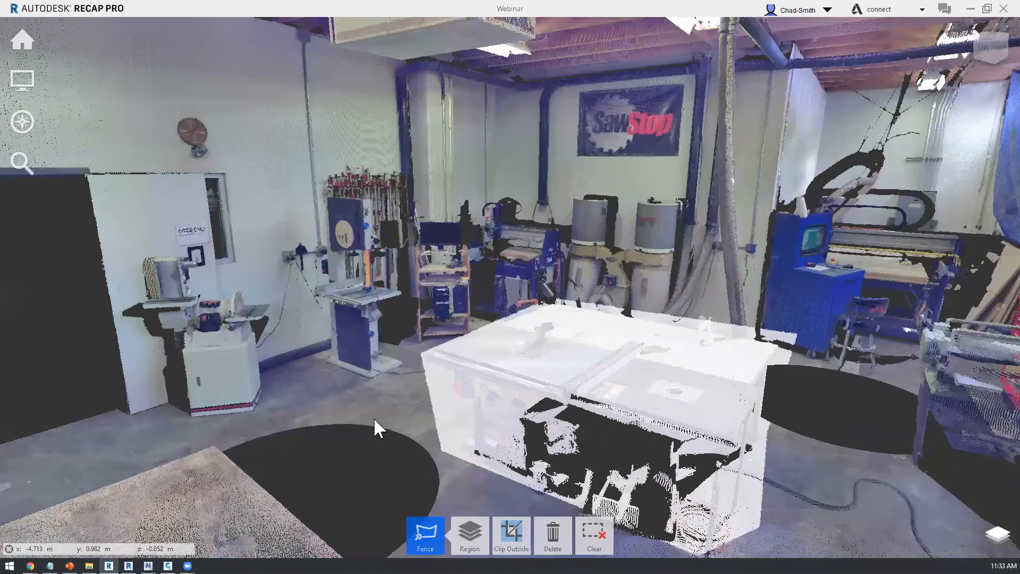
Step: Examine from other viewing angles which points the fence around the table saw selects, and clear the selection
middle_click_drag(493, 432, 510, 439, "shift")
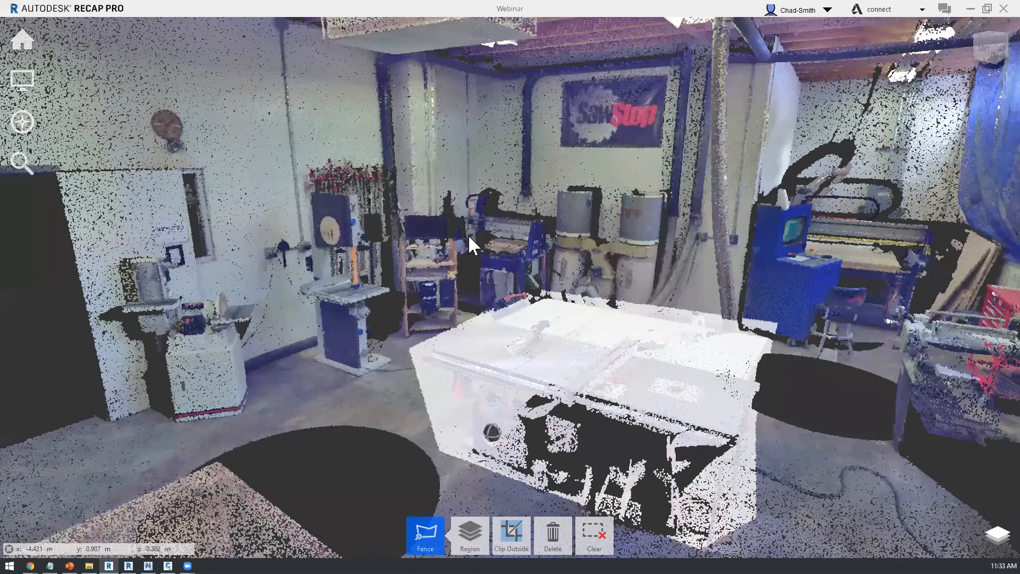
middle_click_drag(445, 243, 445, 243, "shift")
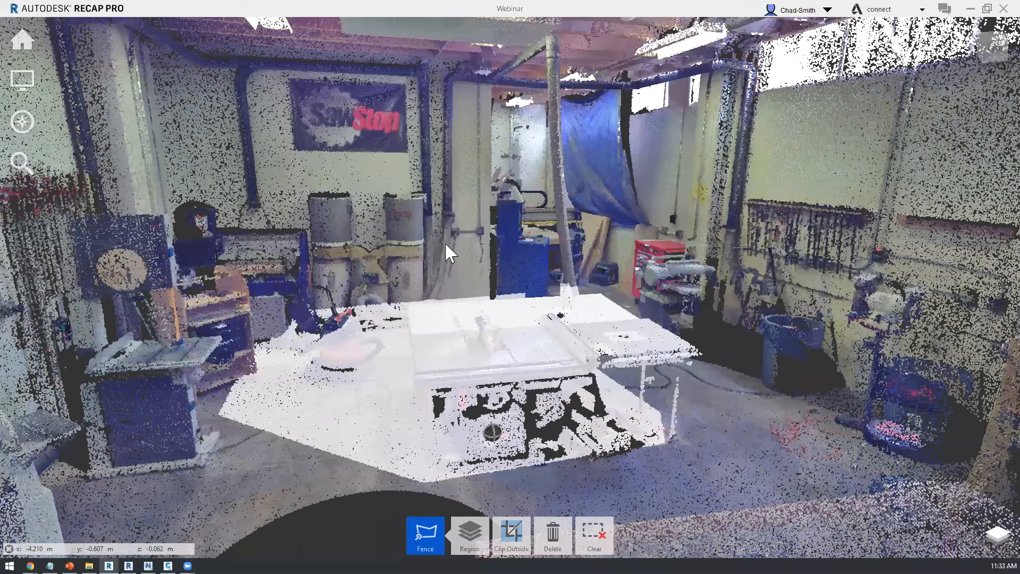
middle_click_drag(444, 241, 429, 244, "shift")
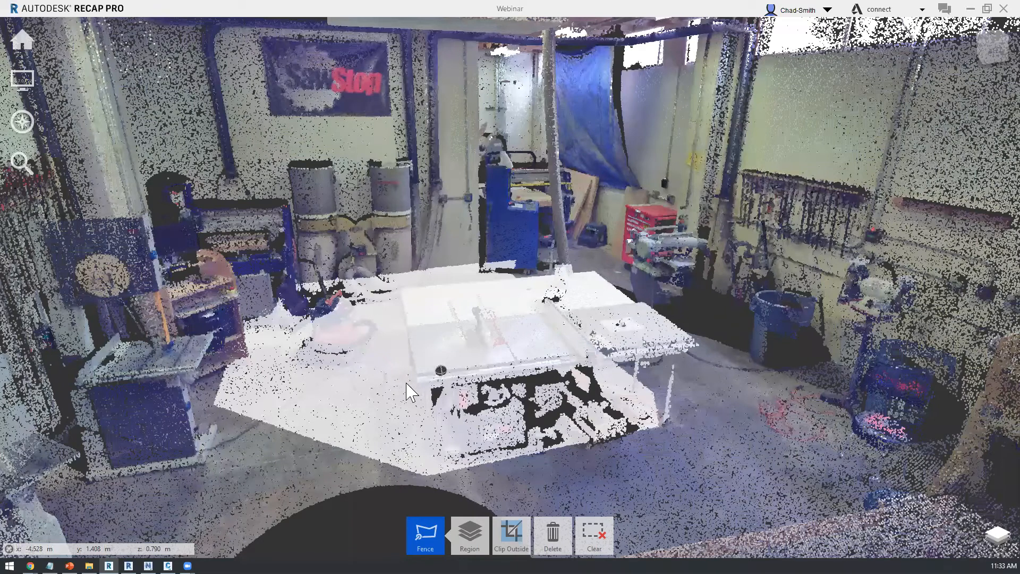
middle_click_drag(406, 384, 424, 384, "shift")
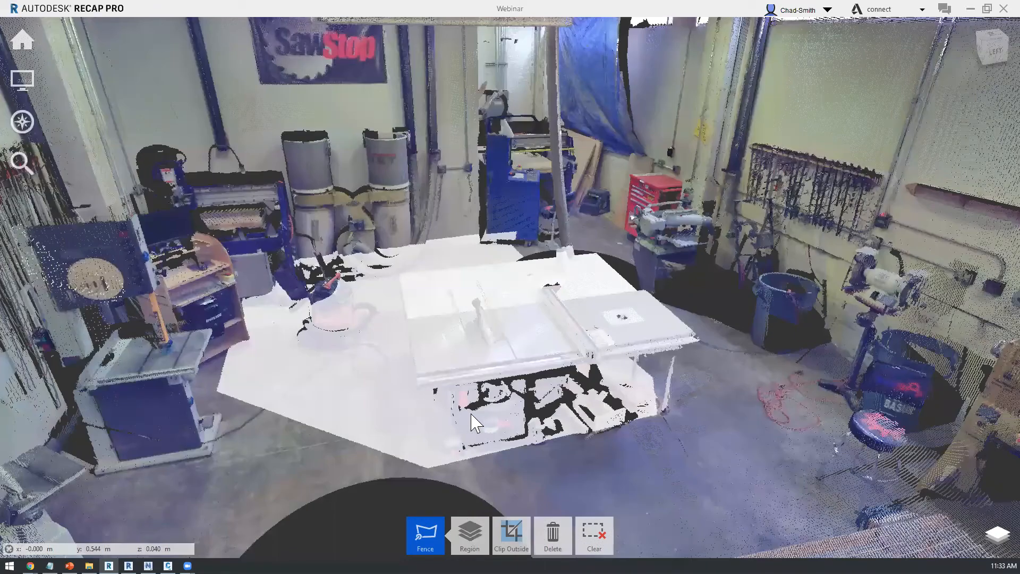
key("bracketleft")
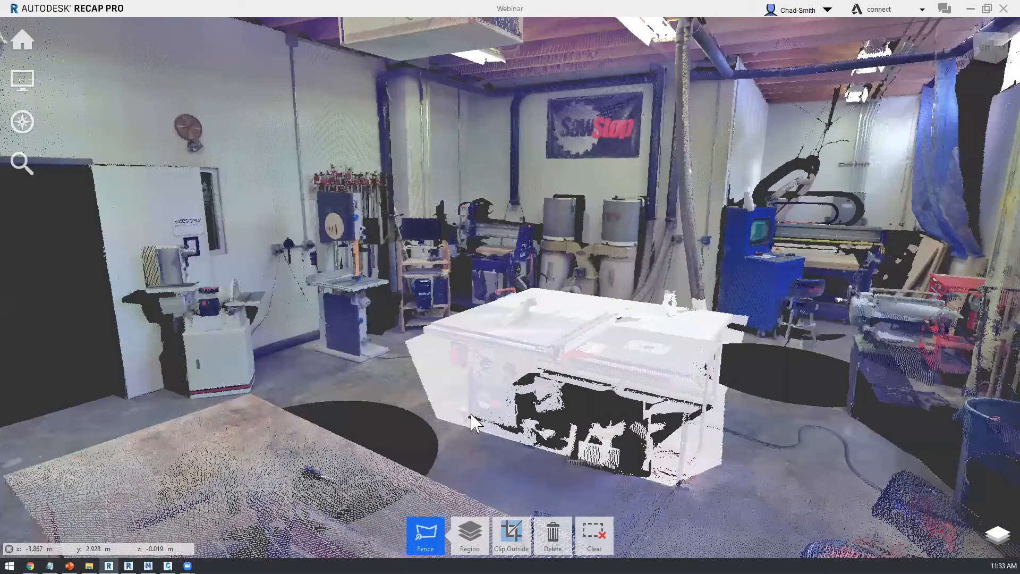
key("Escape")
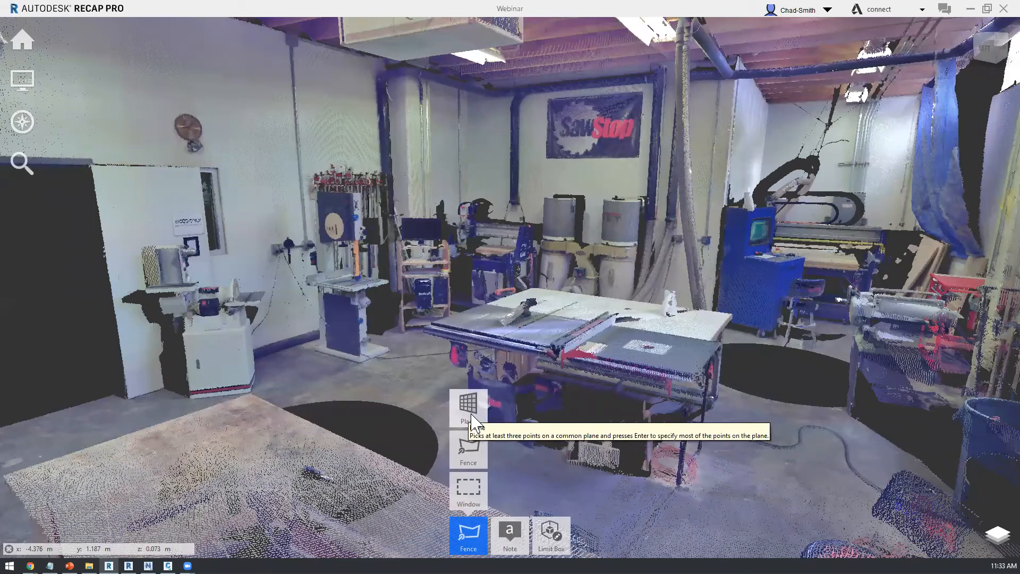
Step: Select the workshop floor with the Plane selection tool and set the plane depth to 33 mm
left_click(471, 415)
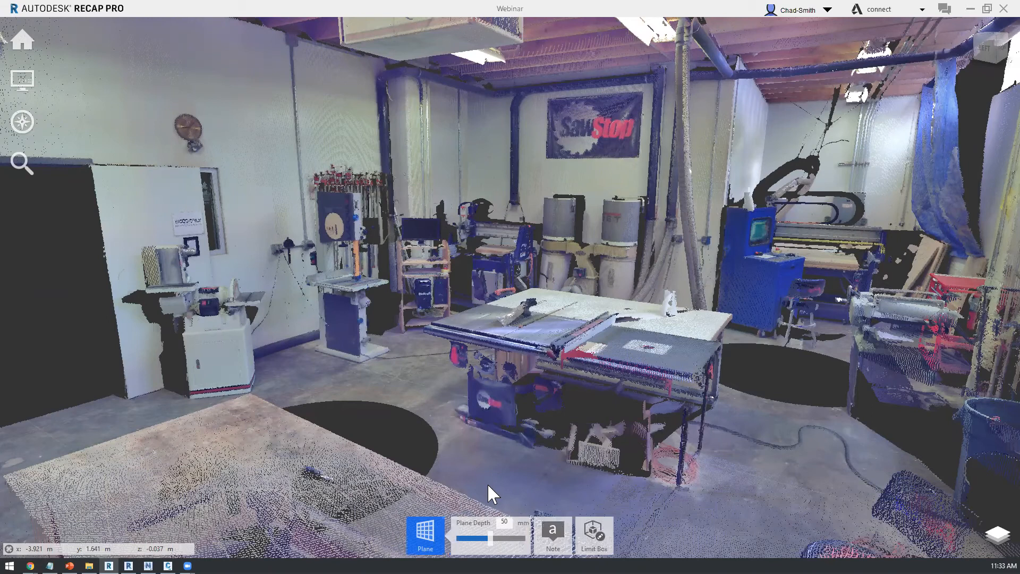
left_click(782, 434)
left_click(744, 504)
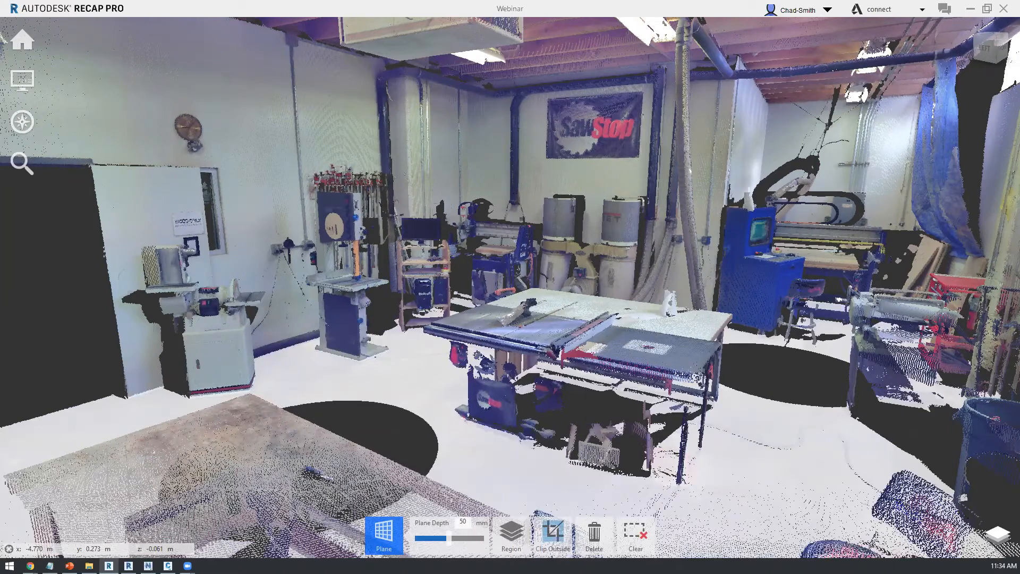
left_click_drag(449, 539, 439, 538)
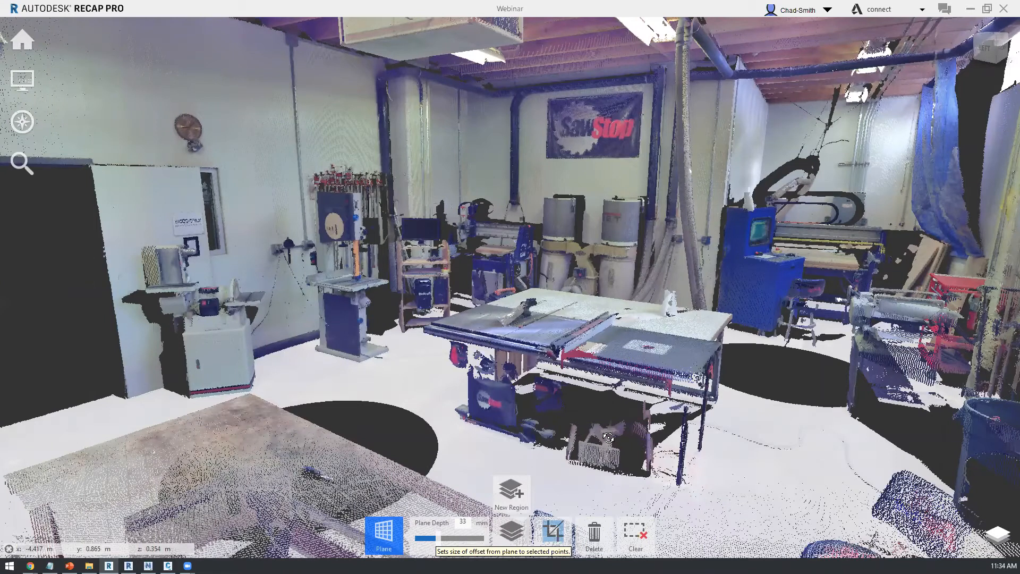
scroll(606, 435, "down", 10)
left_click_drag(614, 338, 616, 259)
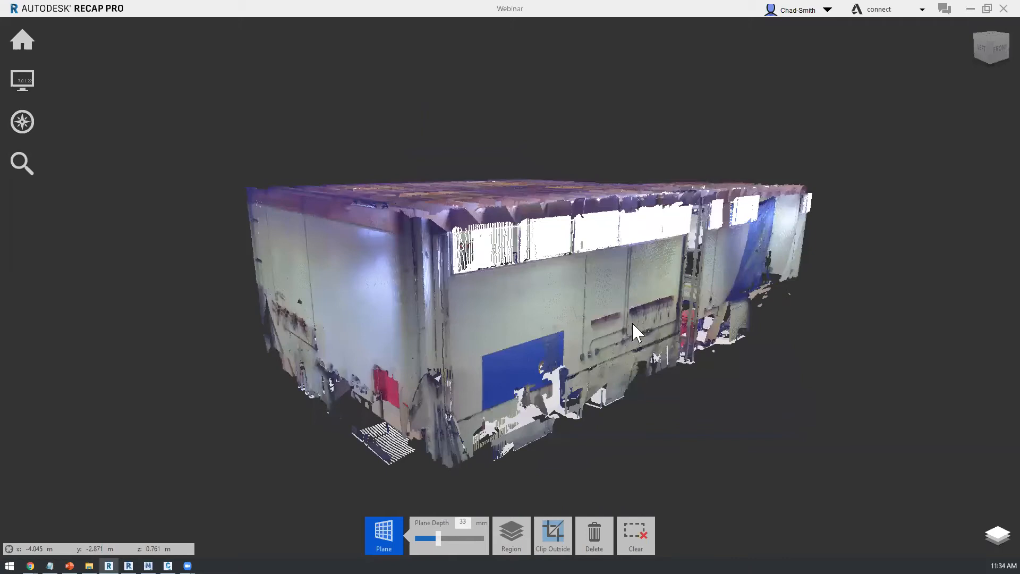
scroll(622, 339, "up", 5)
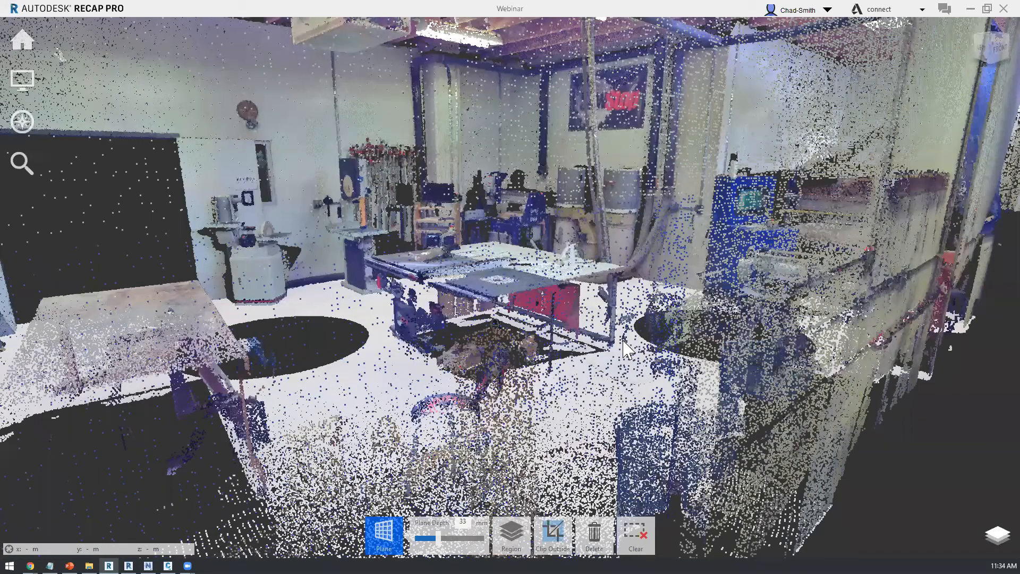
scroll(622, 343, "down", 3)
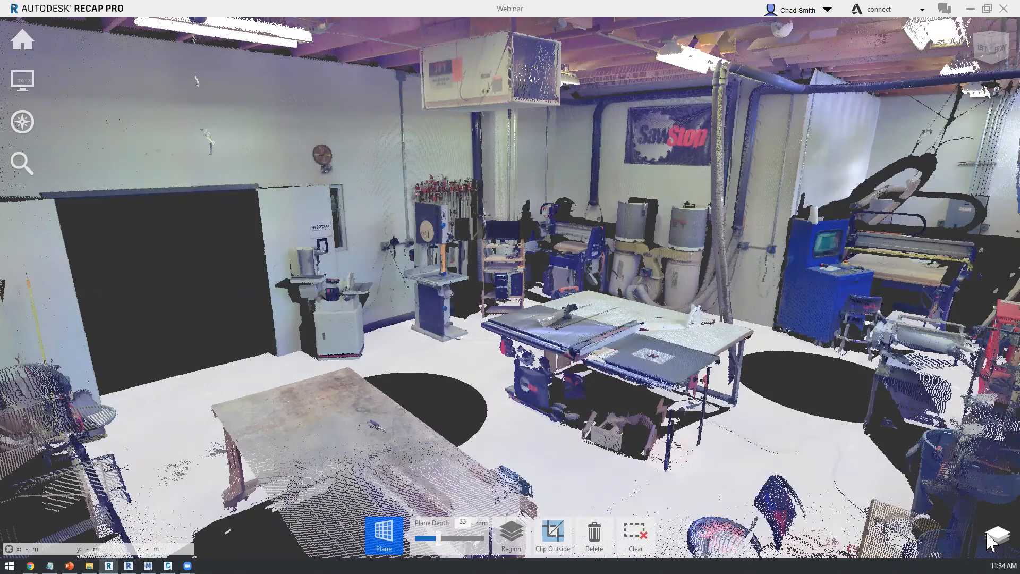
Step: Assign the selected floor points to a new scan region named "Walls & Floors" and hide that region
mouse_move(997, 535)
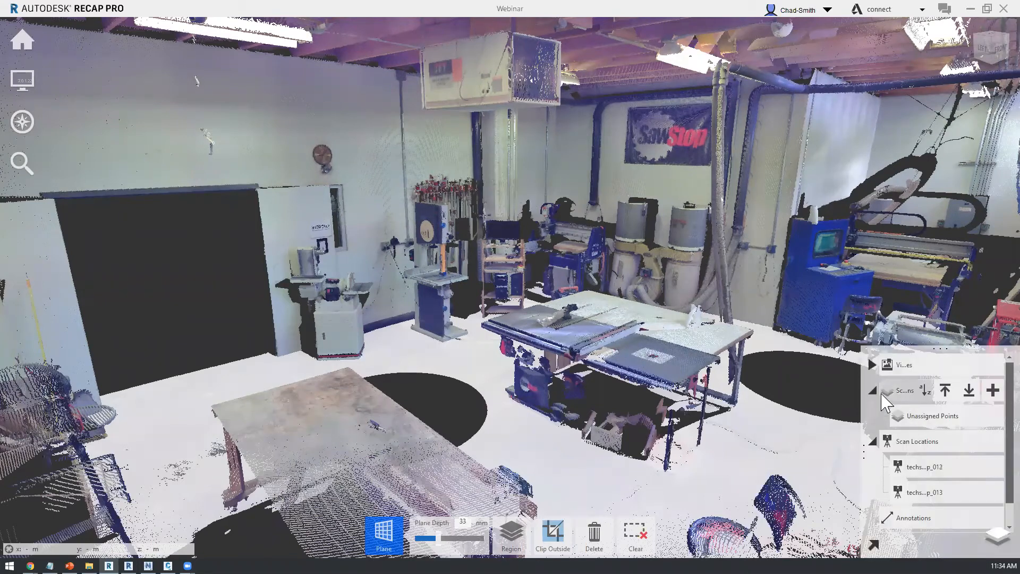
left_click_drag(862, 408, 838, 444)
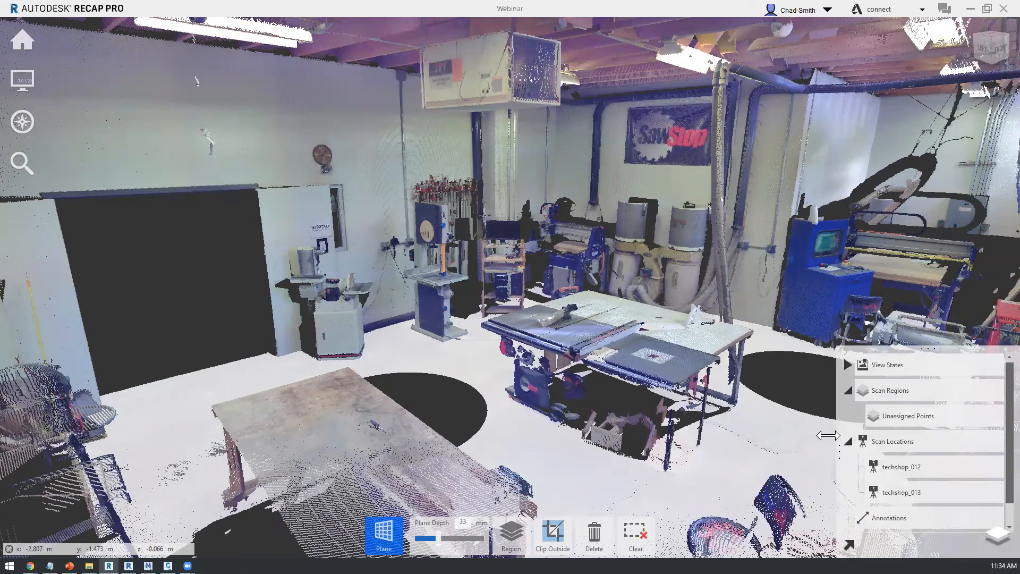
mouse_move(893, 394)
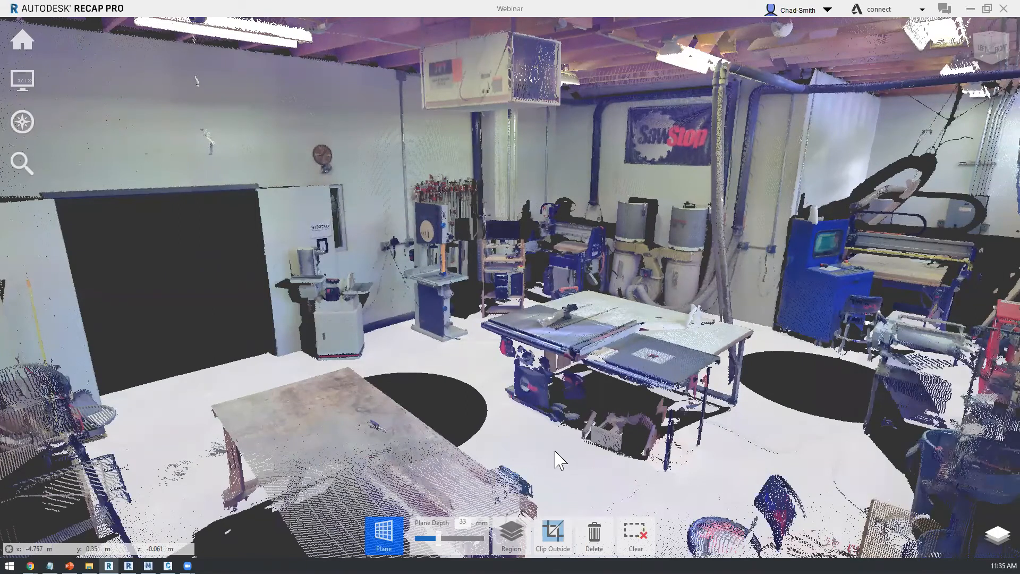
mouse_move(514, 526)
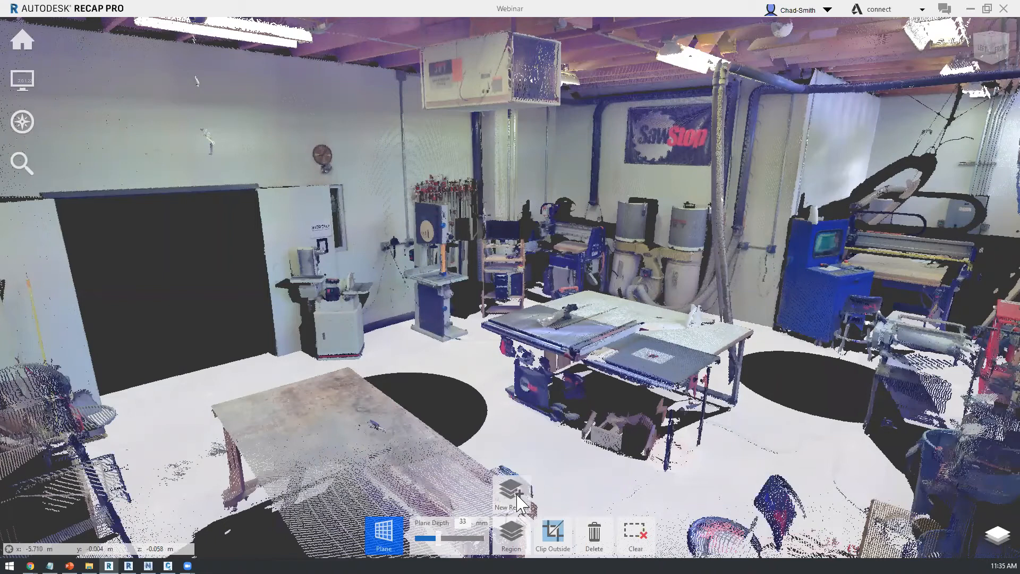
left_click(511, 492)
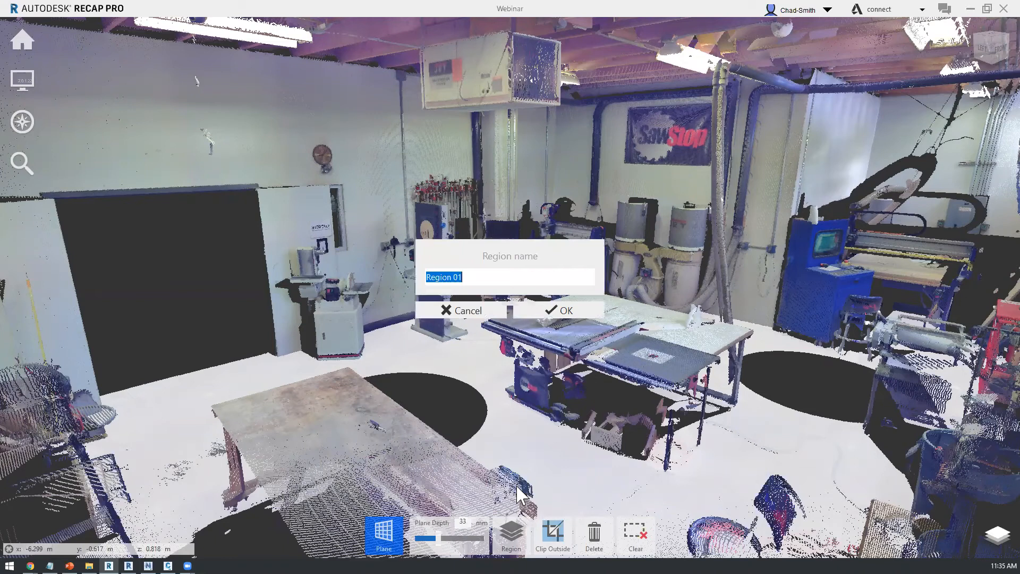
type("Walls & Floor.")
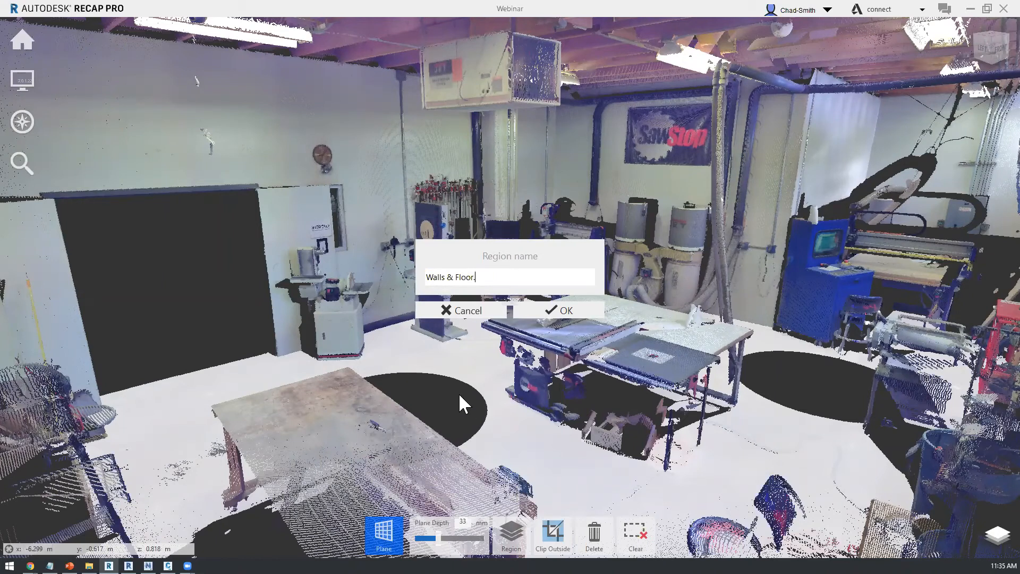
key("Return")
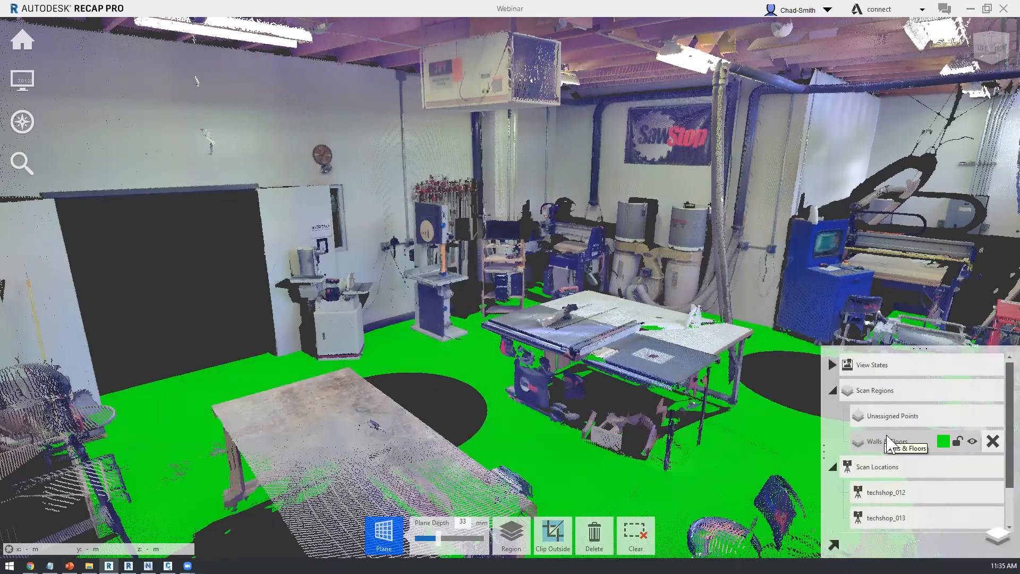
left_click(972, 442)
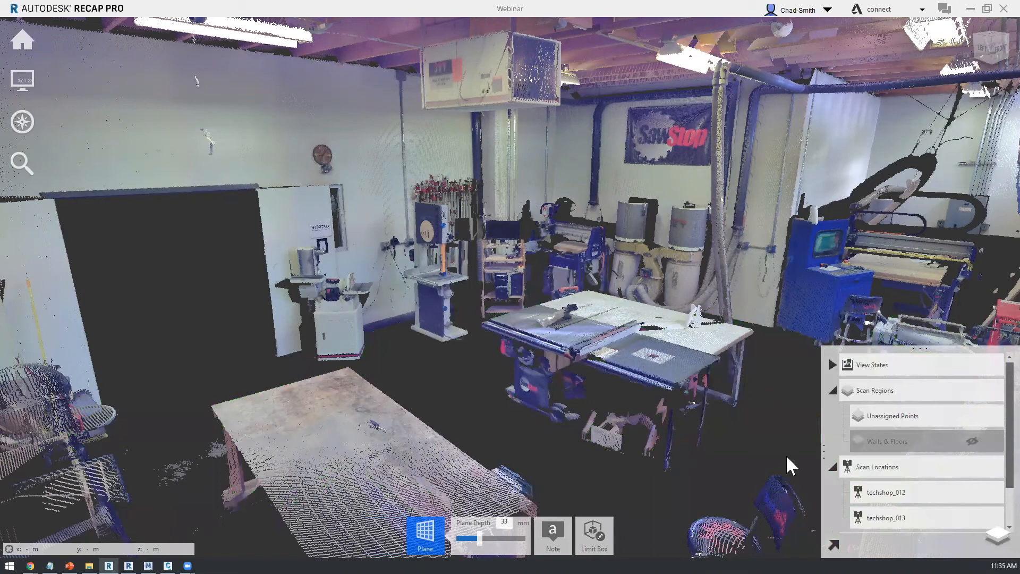
Step: Plane-select the walls behind the machines and beside the blue CNC cabinet, and assign them to the Walls & Floors region
left_click(359, 92)
left_click(366, 193)
left_click(402, 298)
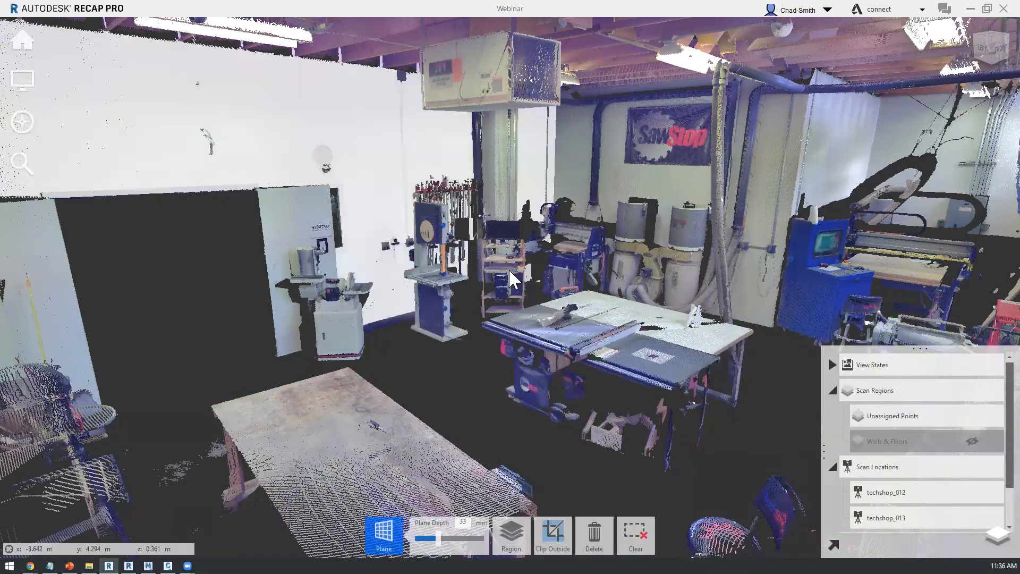
left_click(579, 139)
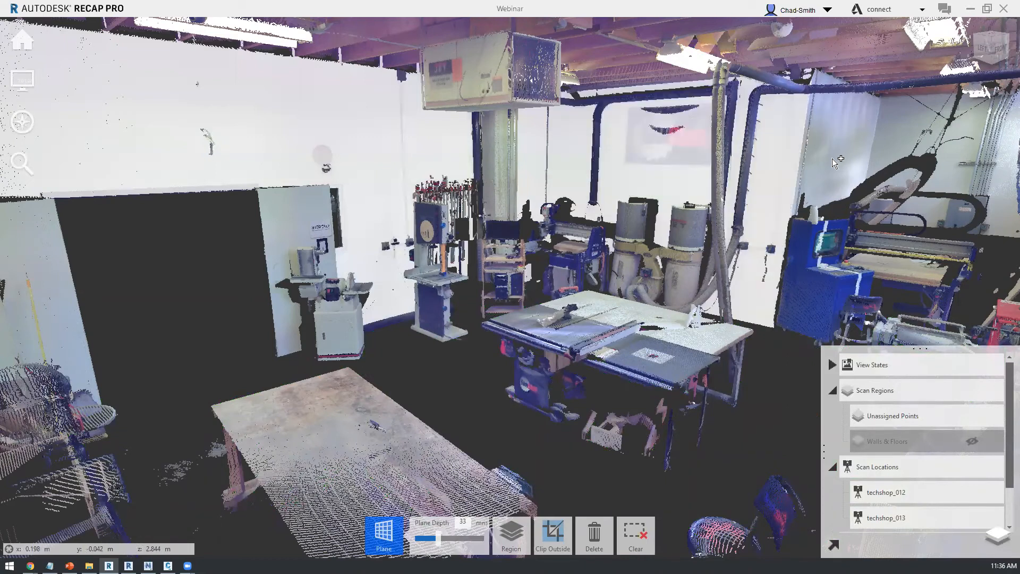
left_click(805, 306)
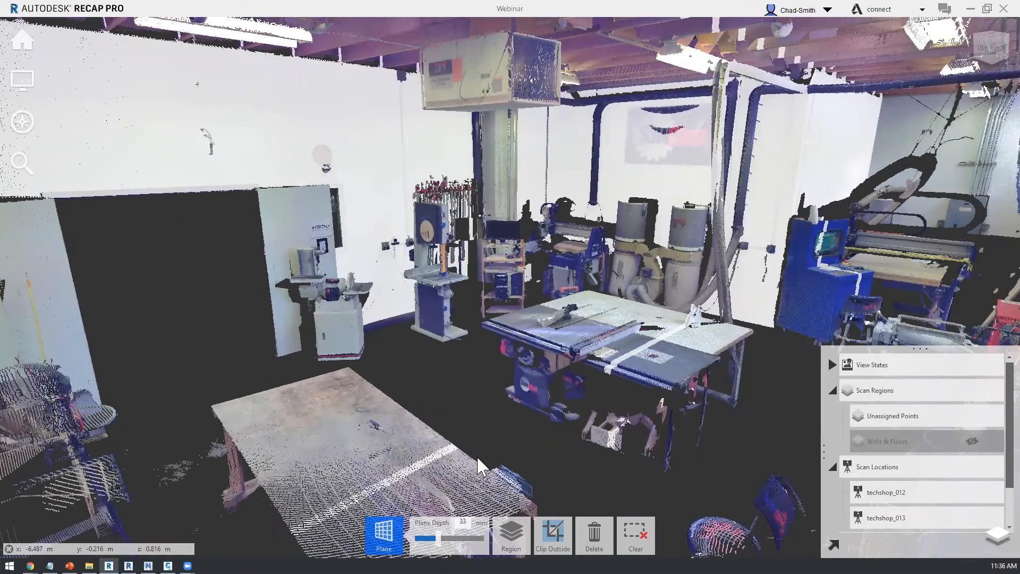
left_click(511, 536)
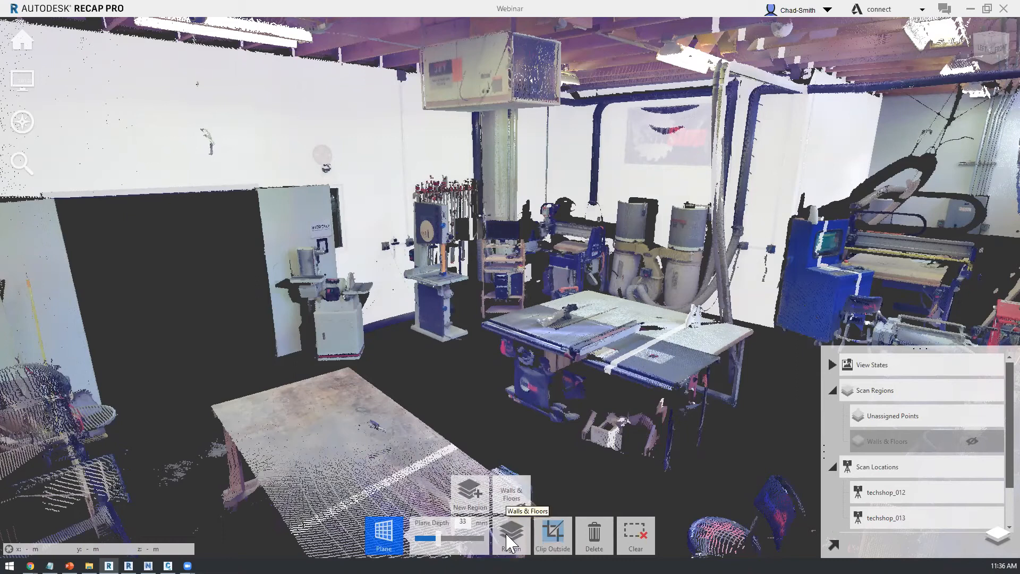
left_click(513, 490)
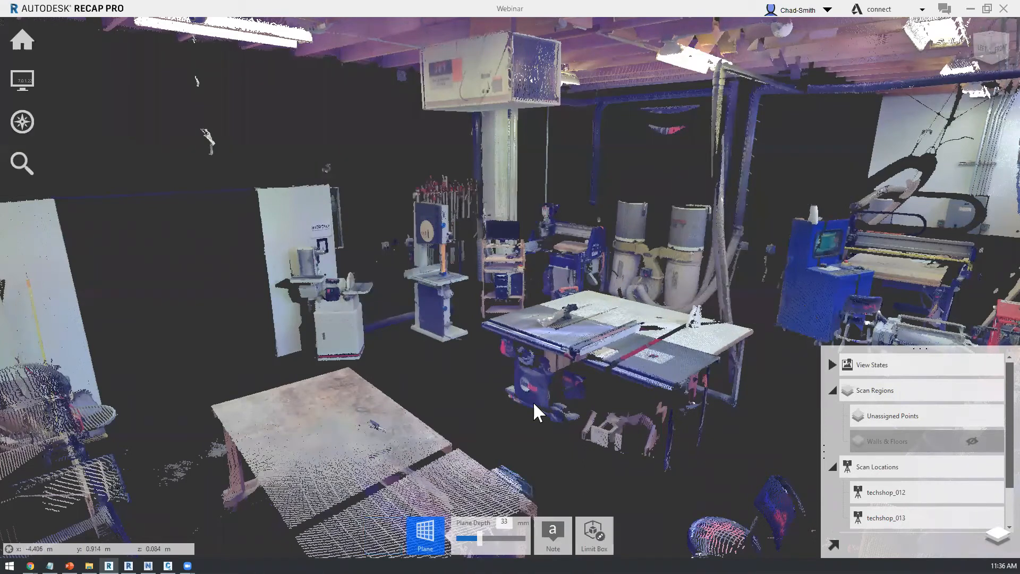
Step: Show the Walls & Floors region on its own with the unassigned points hidden, and examine it from several sides
left_click(988, 416)
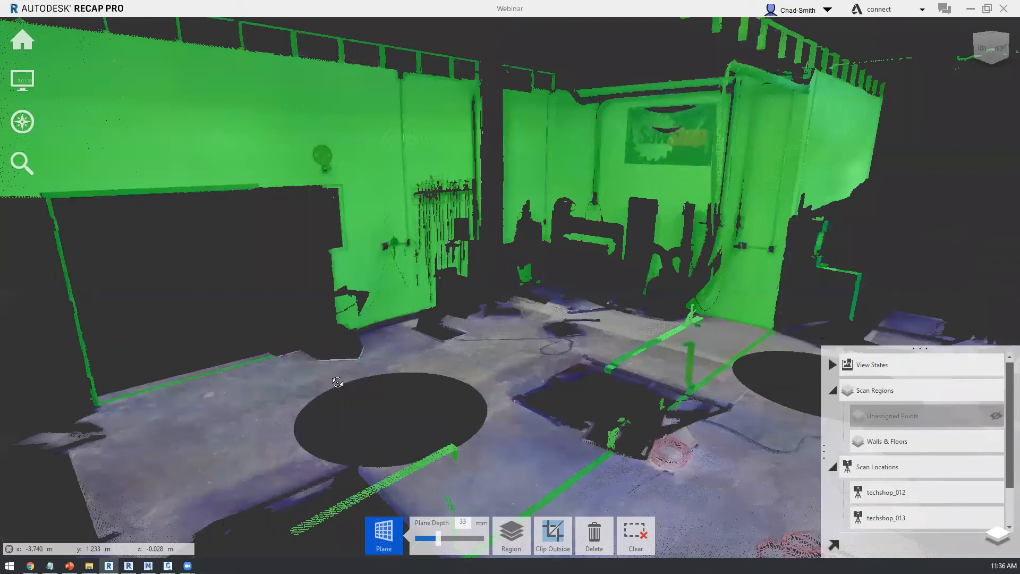
left_click_drag(338, 383, 242, 379)
left_click_drag(168, 373, 561, 383)
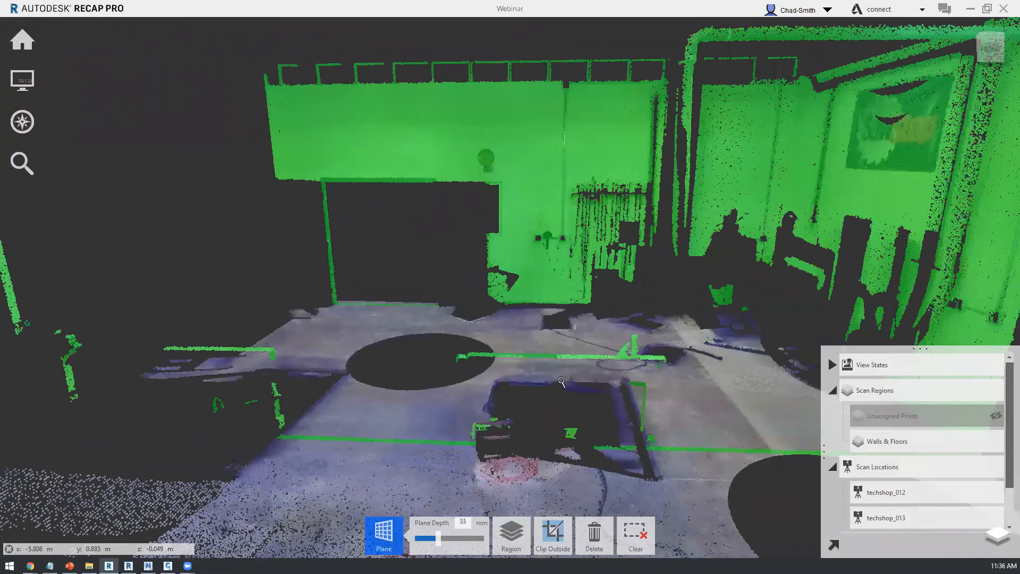
left_click_drag(280, 452, 199, 472)
scroll(198, 472, "down", 4)
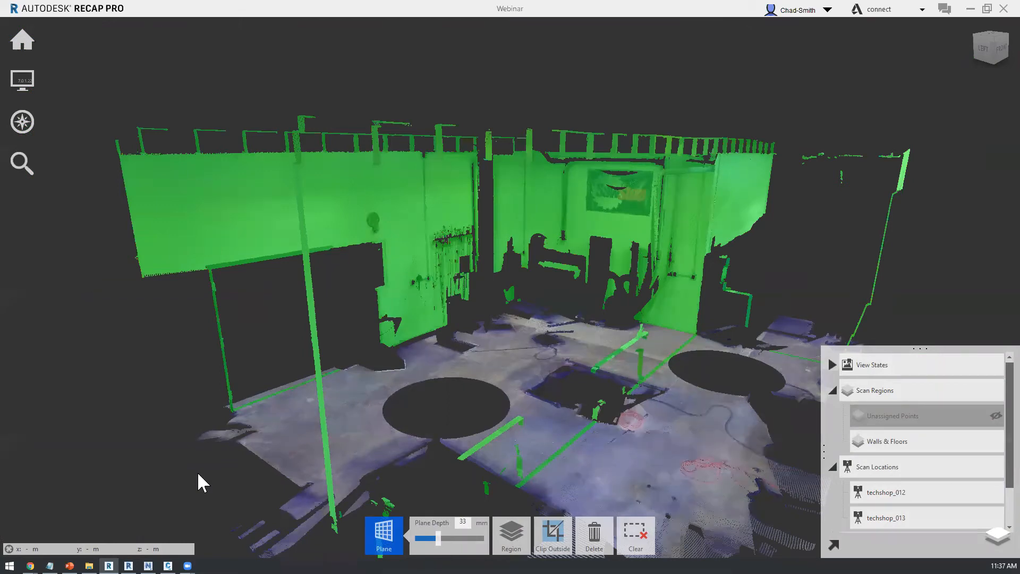
Step: Start exporting the isolated Walls & Floors points and choose Unified RCS as the export file type
mouse_move(22, 41)
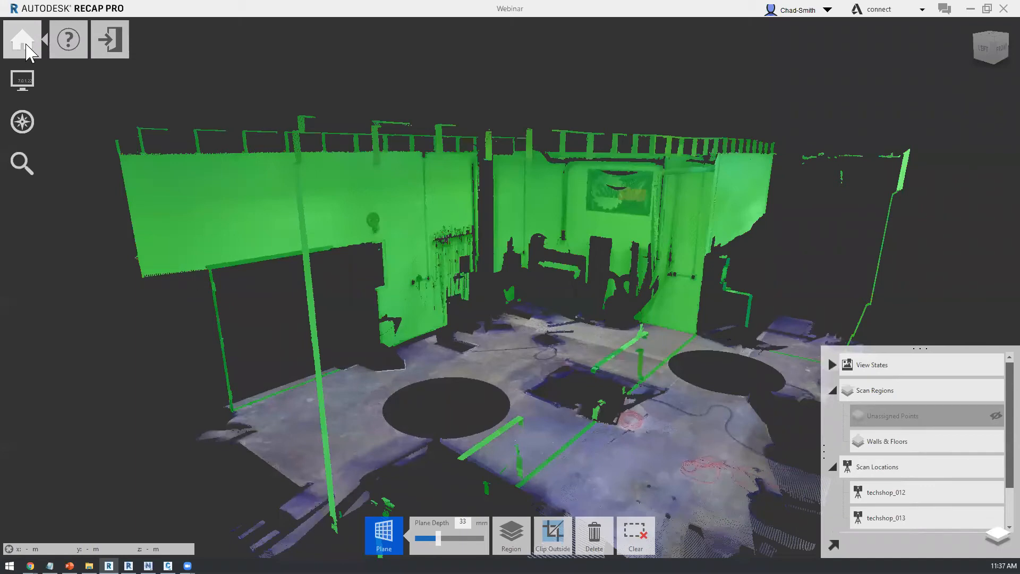
mouse_move(276, 53)
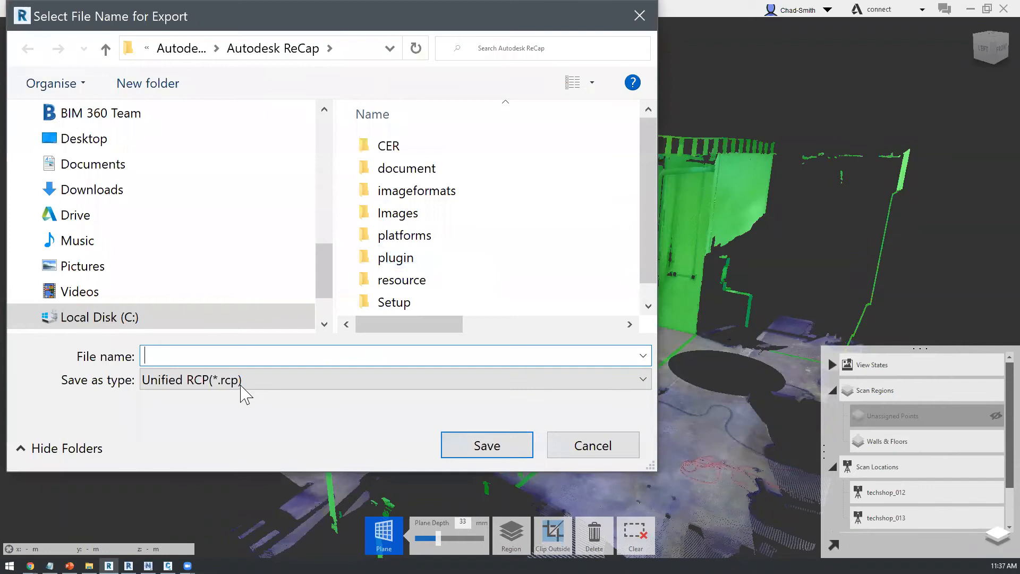
left_click(241, 386)
left_click(220, 417)
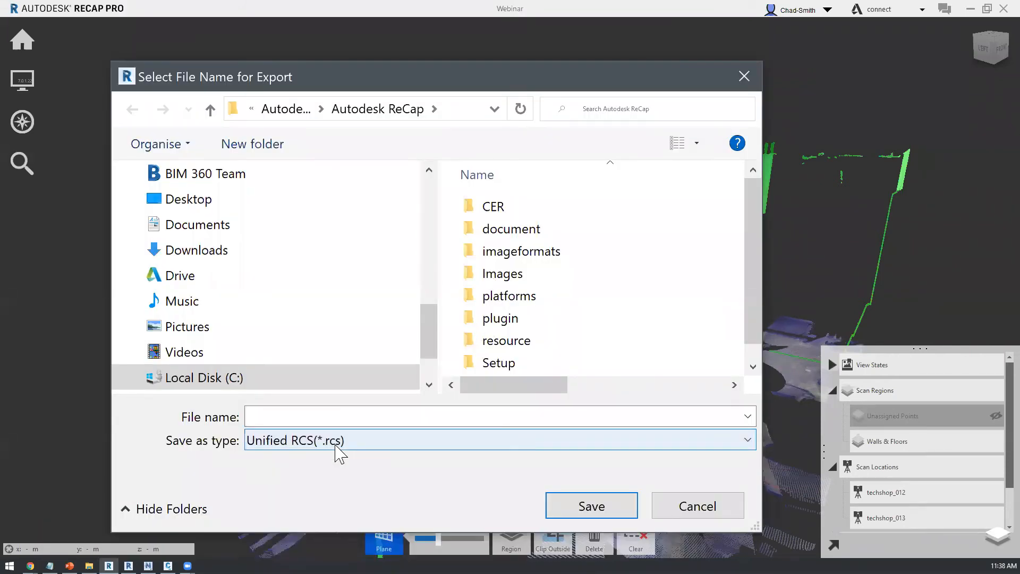
Step: Switch to File Explorer, highlight the four Workshop .rcs files in the Tech Shop folder, and cancel the pending ReCap export
key("alt+Tab")
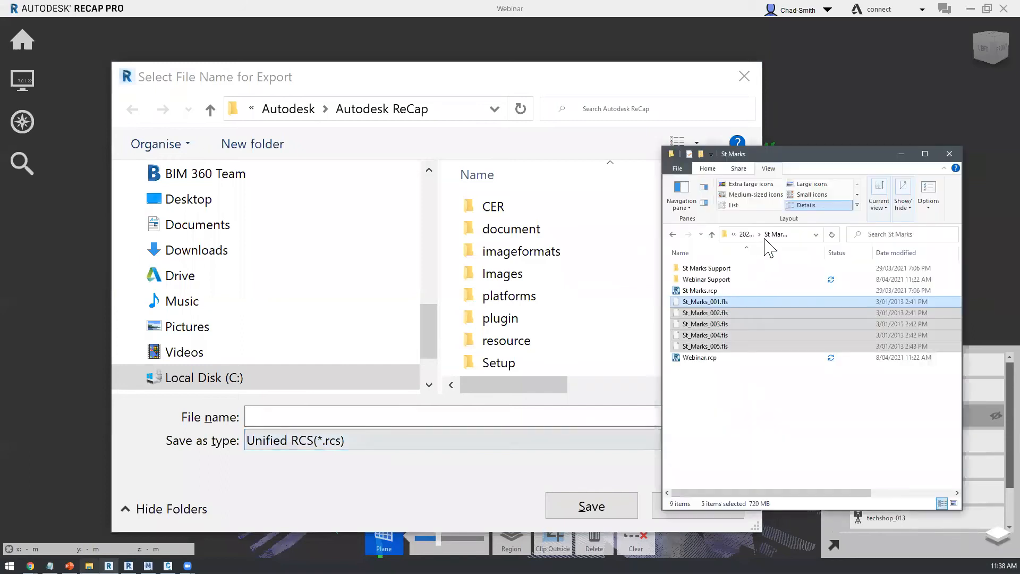
key("alt+Up")
double_click(708, 302)
left_click_drag(790, 357, 733, 397)
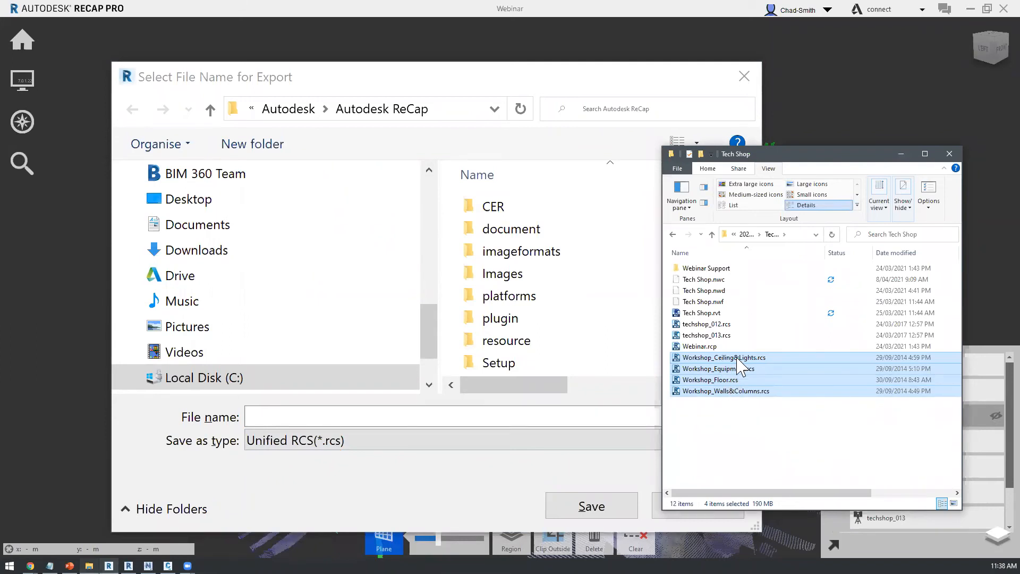
left_click(587, 473)
left_click(691, 507)
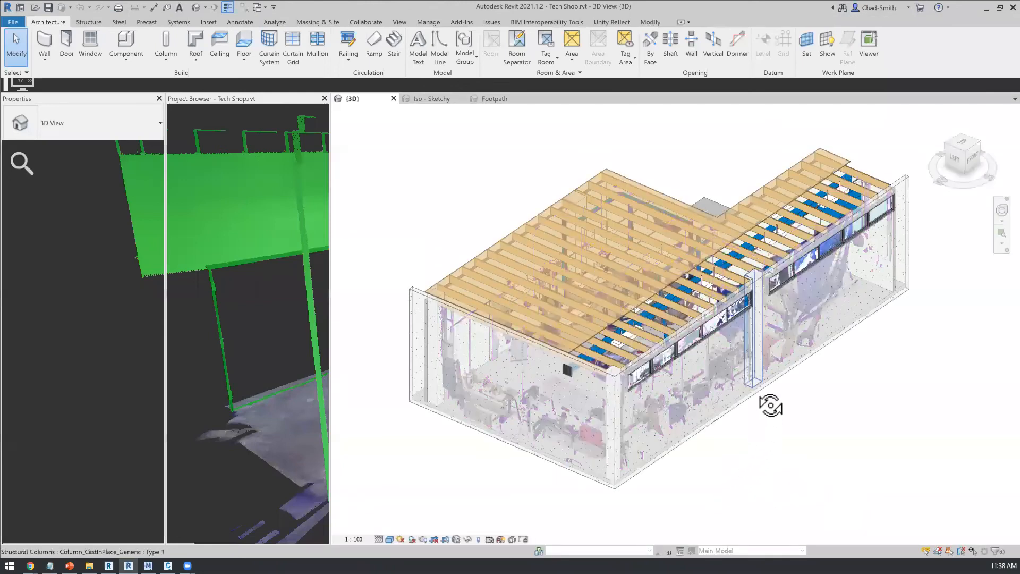
Step: In Revit, review the linked workshop point clouds of the Tech Shop model in Manage Links without changing them
middle_click_drag(310, 101, 449, 179, "shift")
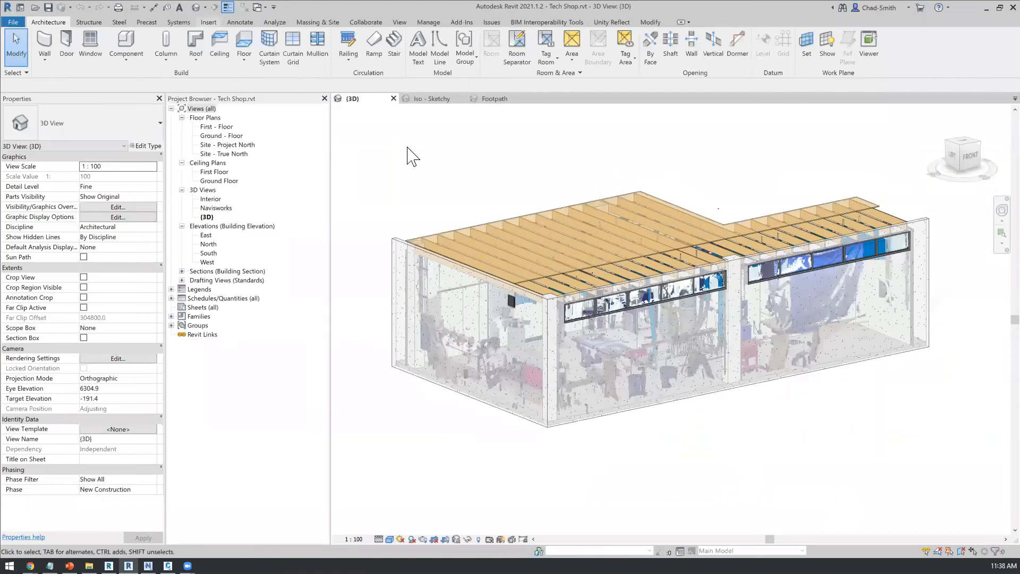
left_click(208, 22)
left_click(299, 53)
left_click(395, 159)
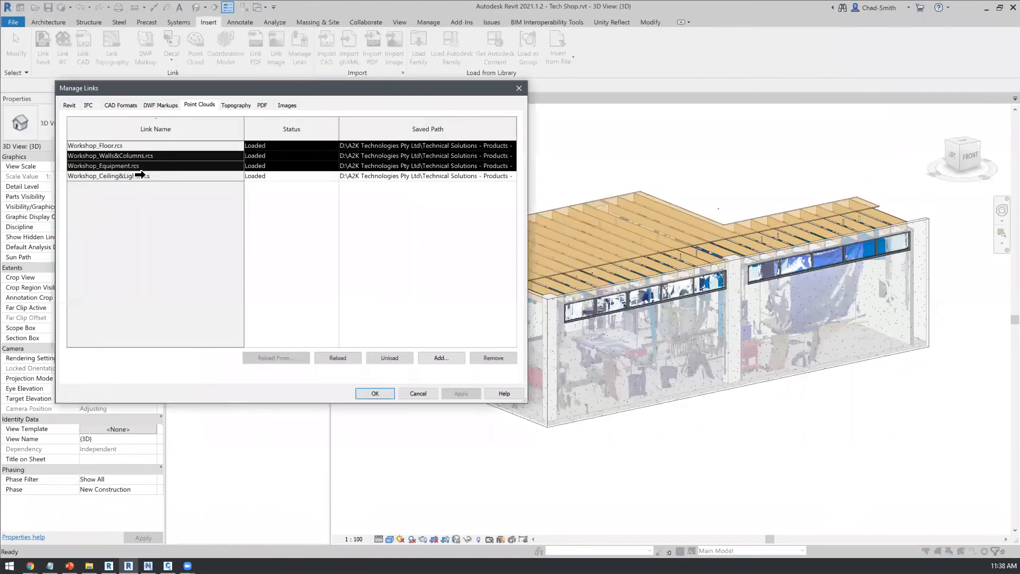
left_click(143, 145)
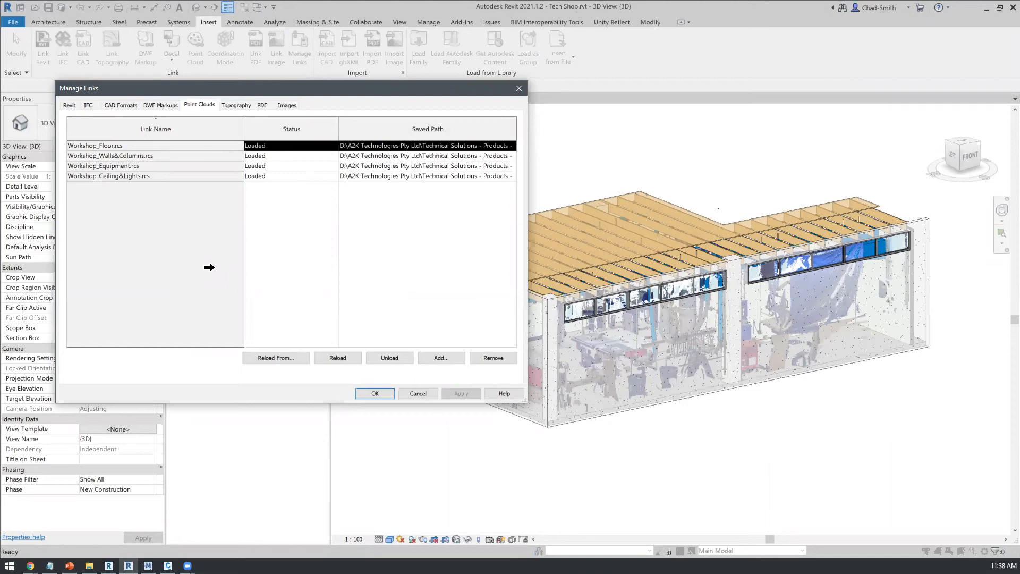
left_click(416, 397)
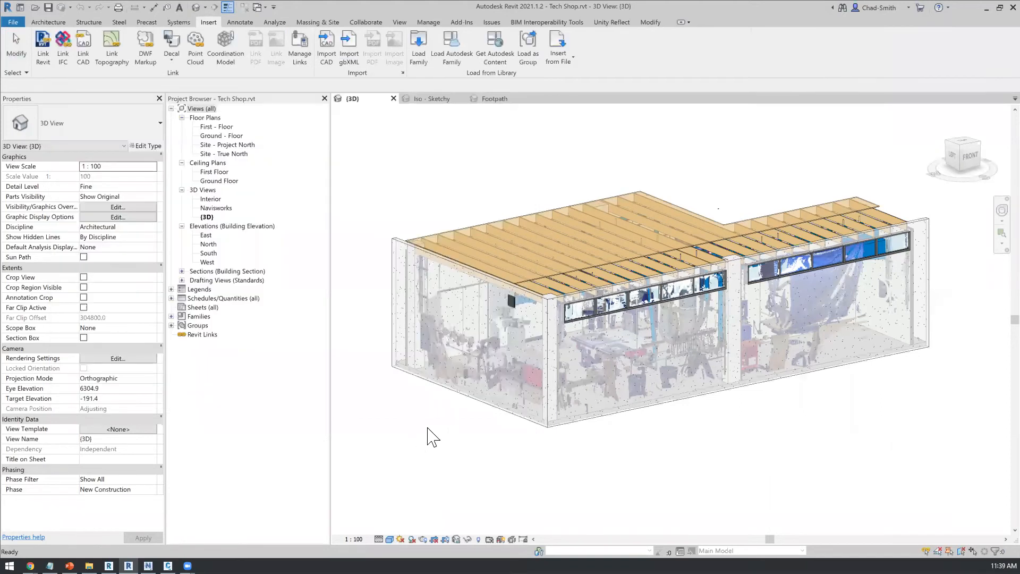
Step: Limit the 3D view's visible point clouds to Workshop_Floor.rcs and Workshop_Walls&Columns.rcs
key("v")
key("g")
left_click(336, 112)
left_click(74, 158)
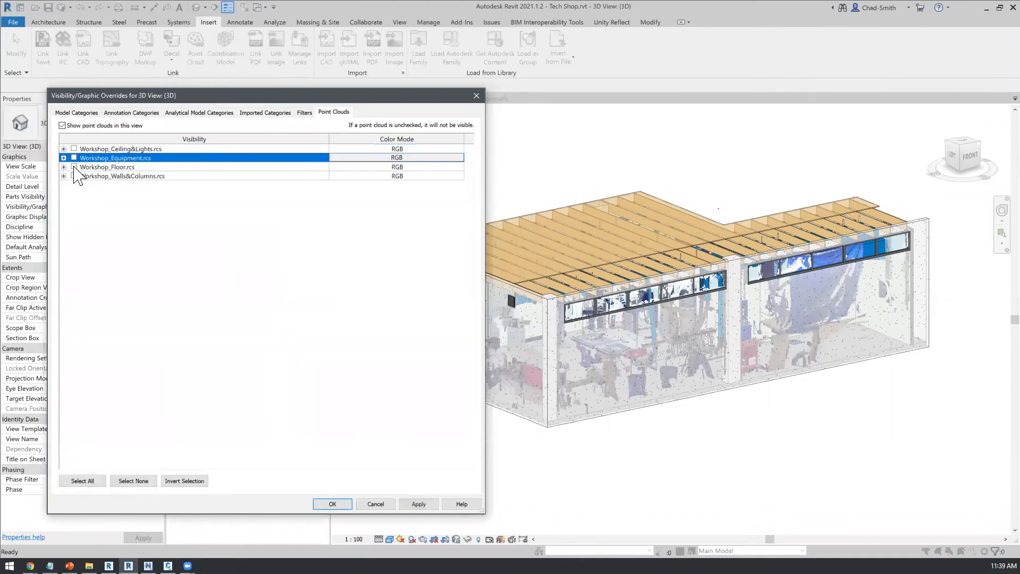
left_click(74, 167)
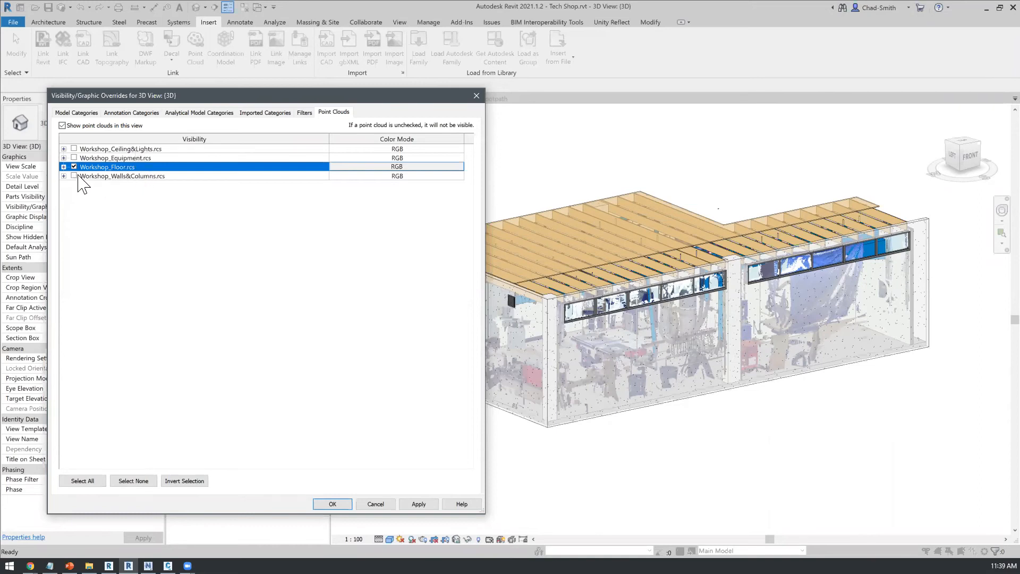
left_click(117, 176)
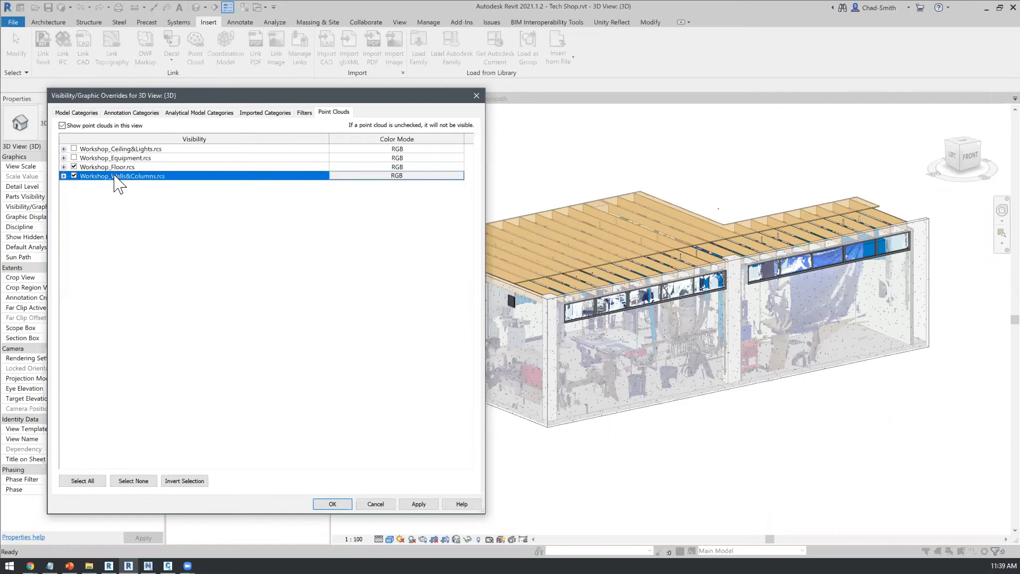
left_click(342, 504)
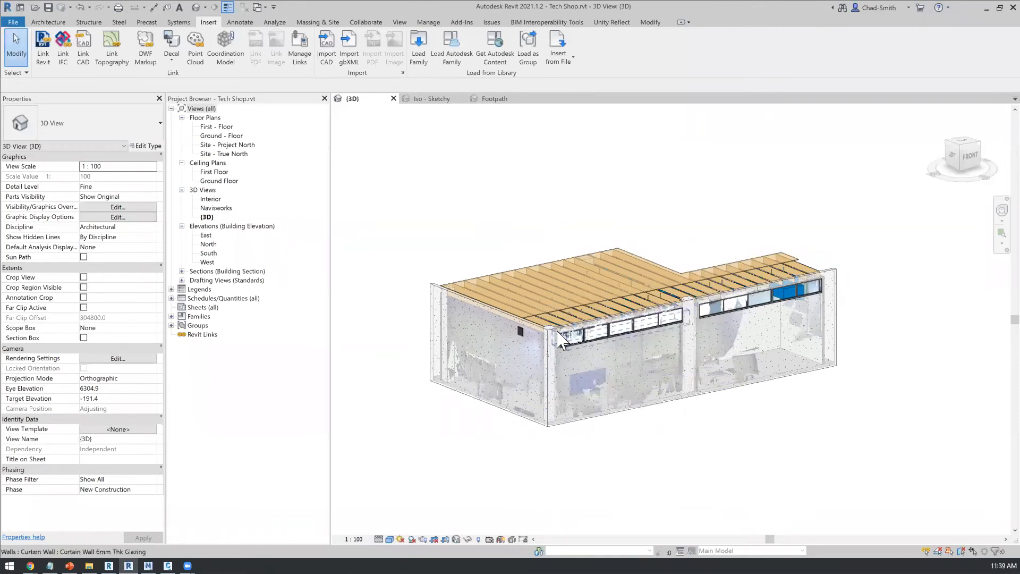
Step: Temporarily hide the long front wall in the 3D view and inspect the scanned interior walls and floor
left_click(474, 515)
middle_click_drag(453, 485, 731, 372, "shift")
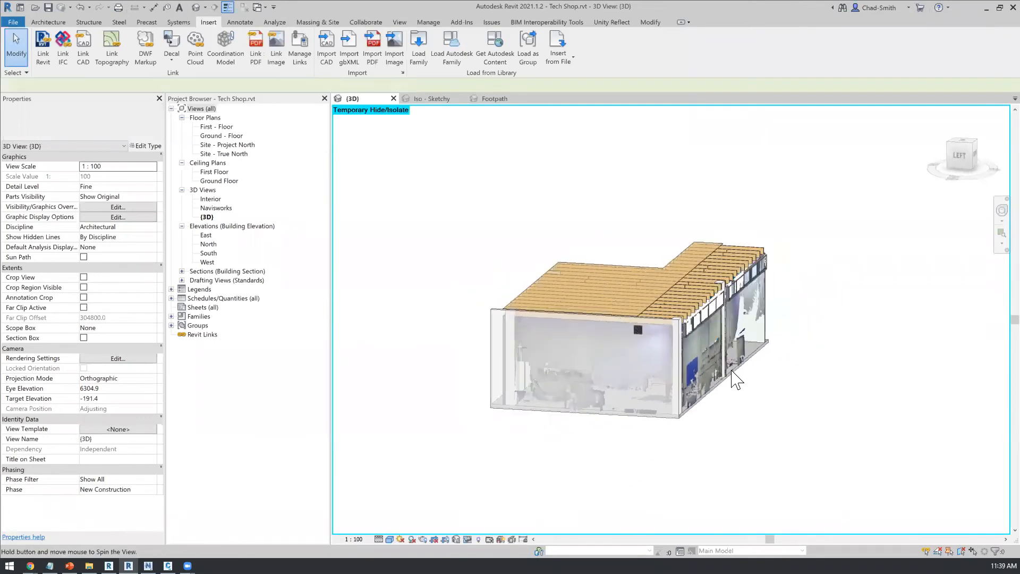
scroll(732, 372, "up", 3)
middle_click_drag(806, 473, 673, 477, "shift")
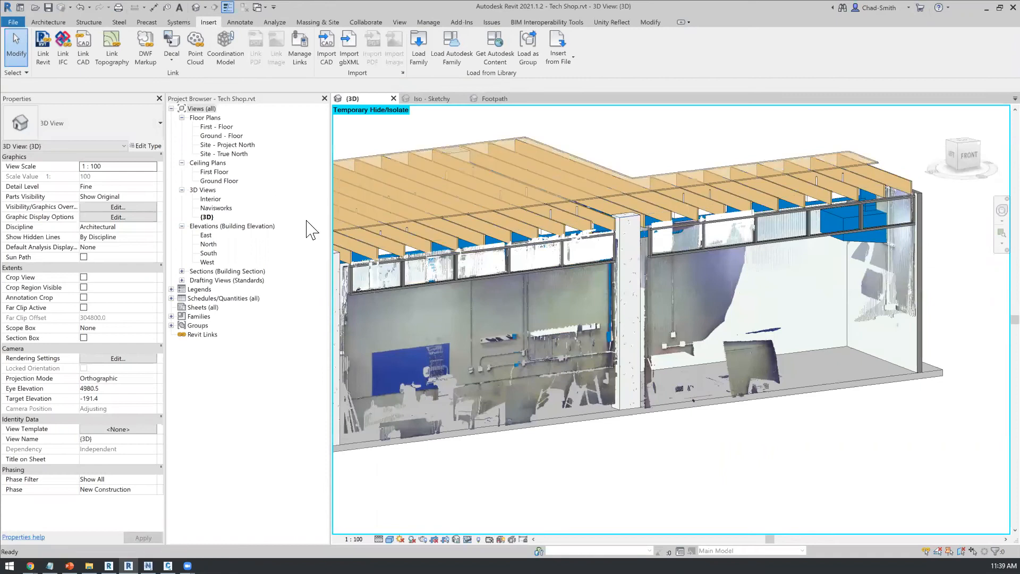
Step: Open the Ground - Floor plan and examine how the point cloud lines up with the modelled walls
double_click(221, 136)
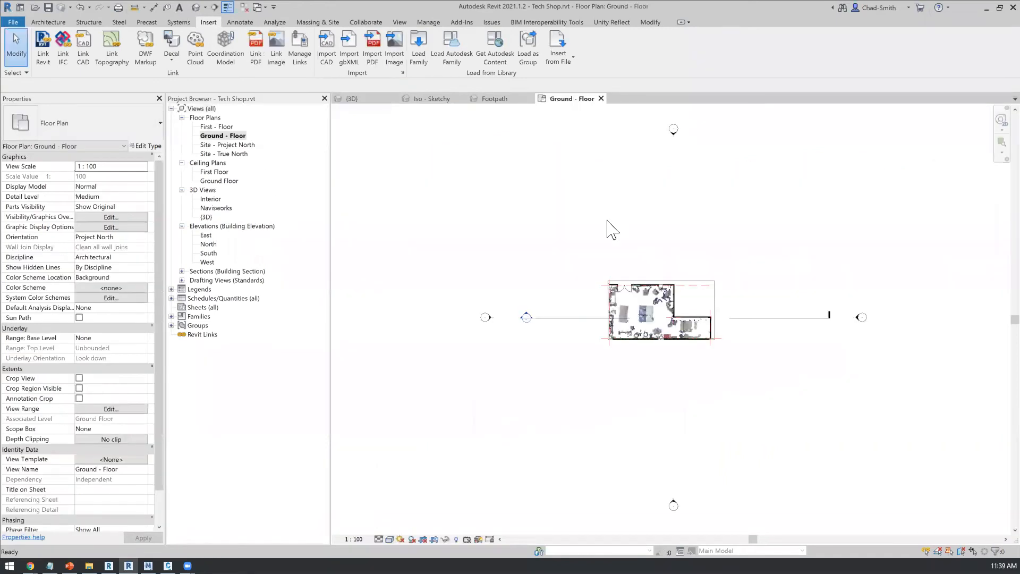
scroll(631, 343, "up", 5)
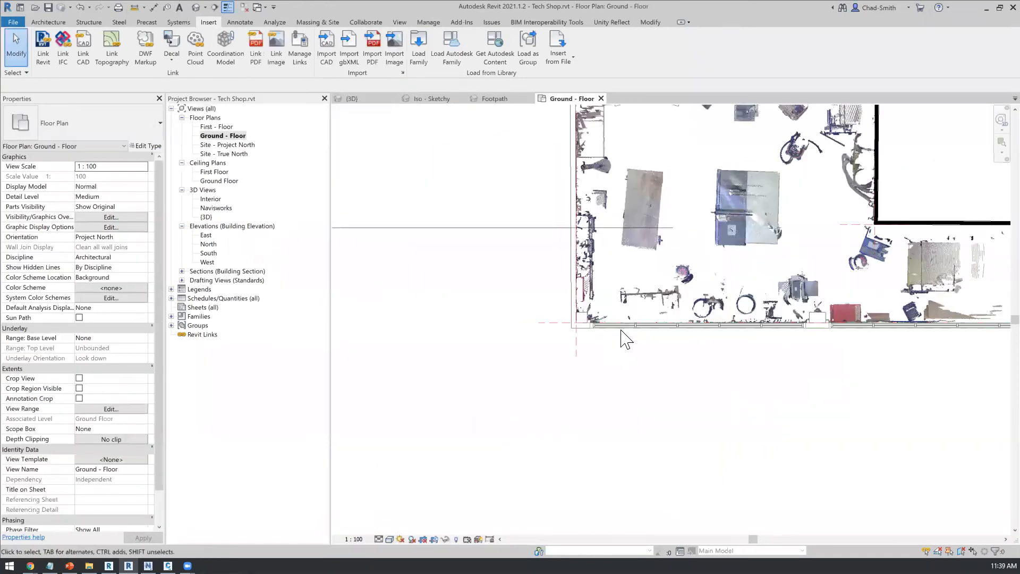
scroll(589, 336, "up", 2)
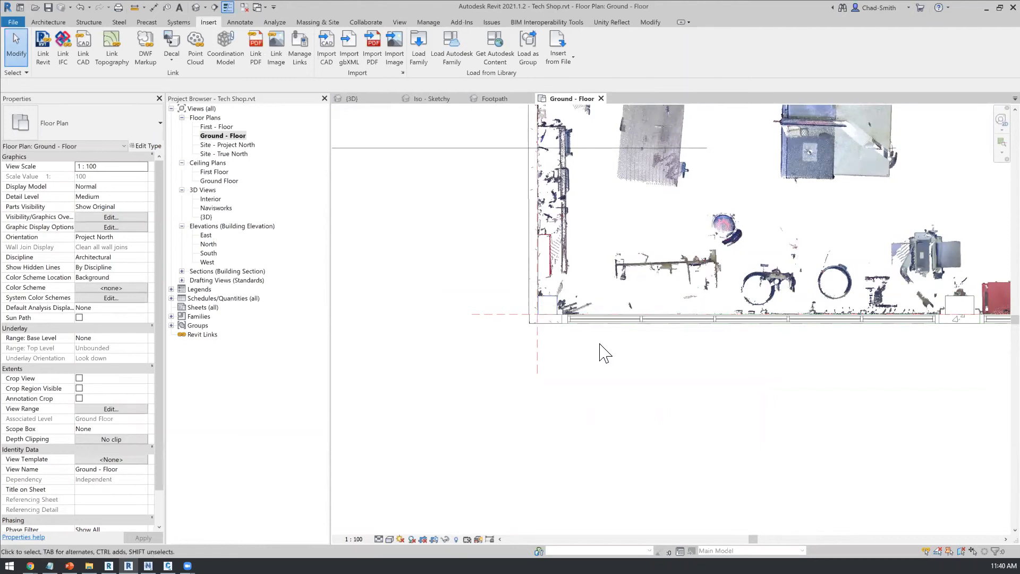
scroll(455, 433, "down", 1)
scroll(665, 465, "down", 2)
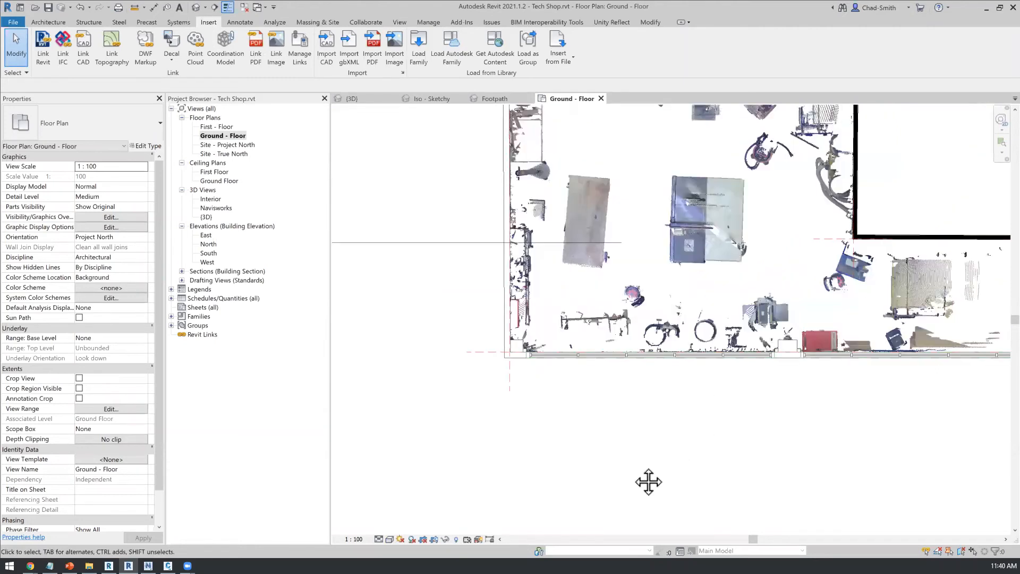
middle_click_drag(615, 485, 556, 543)
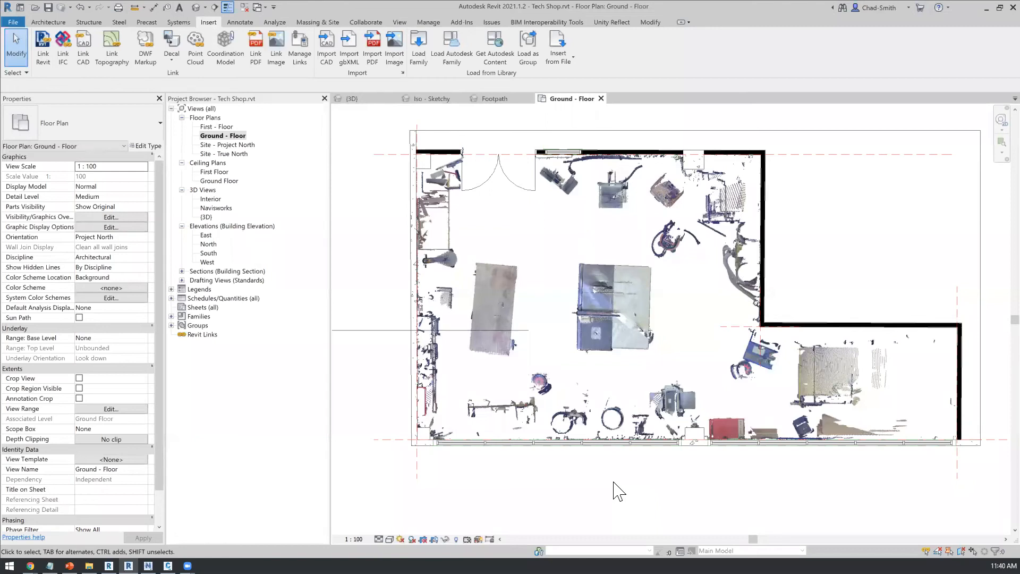
Step: Return to the Tech Shop 3D view and display the Workshop_Equipment.rcs point cloud in place of the walls and floor clouds
left_click(431, 99)
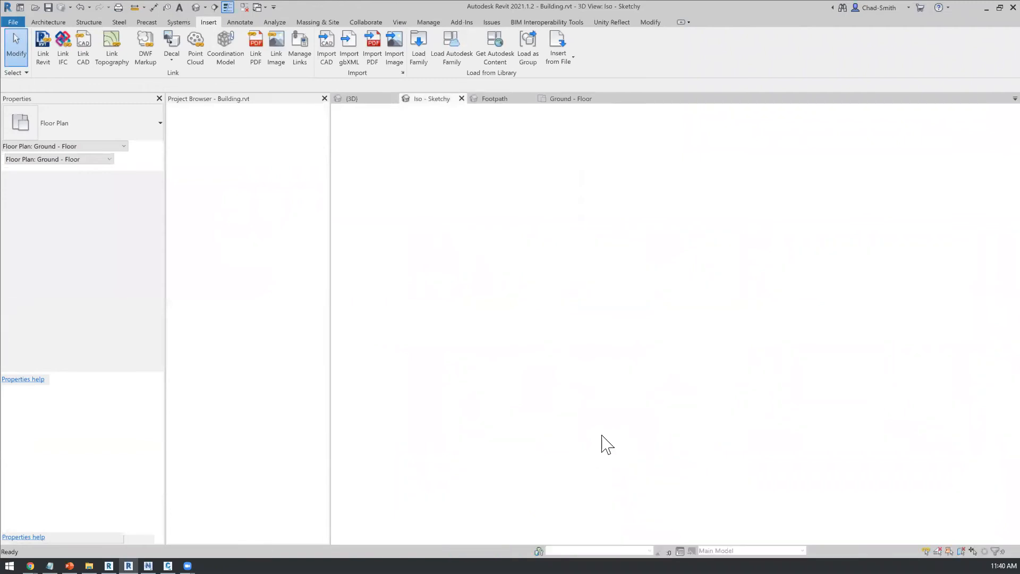
left_click(355, 99)
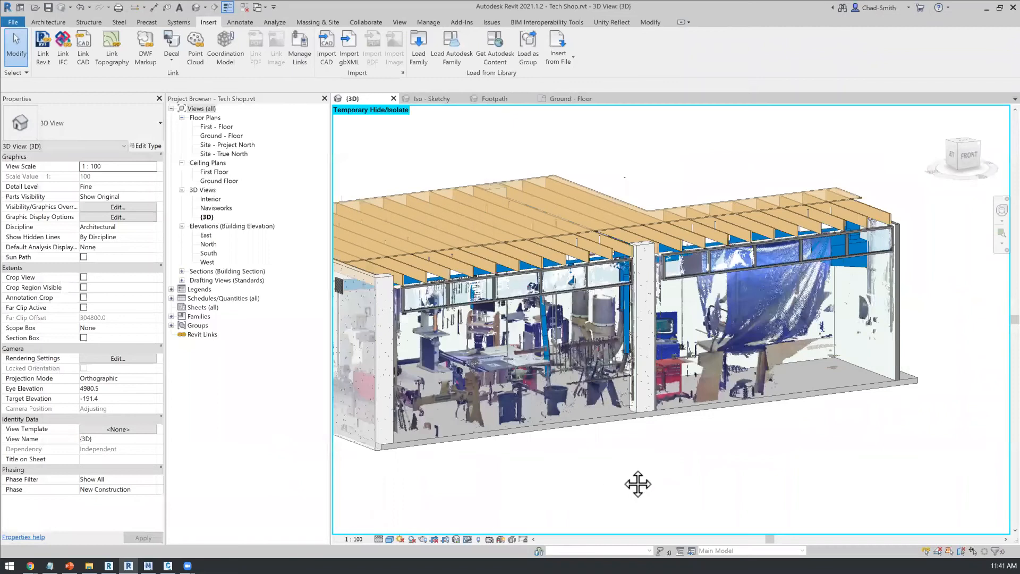
middle_click_drag(626, 476, 623, 470, "shift")
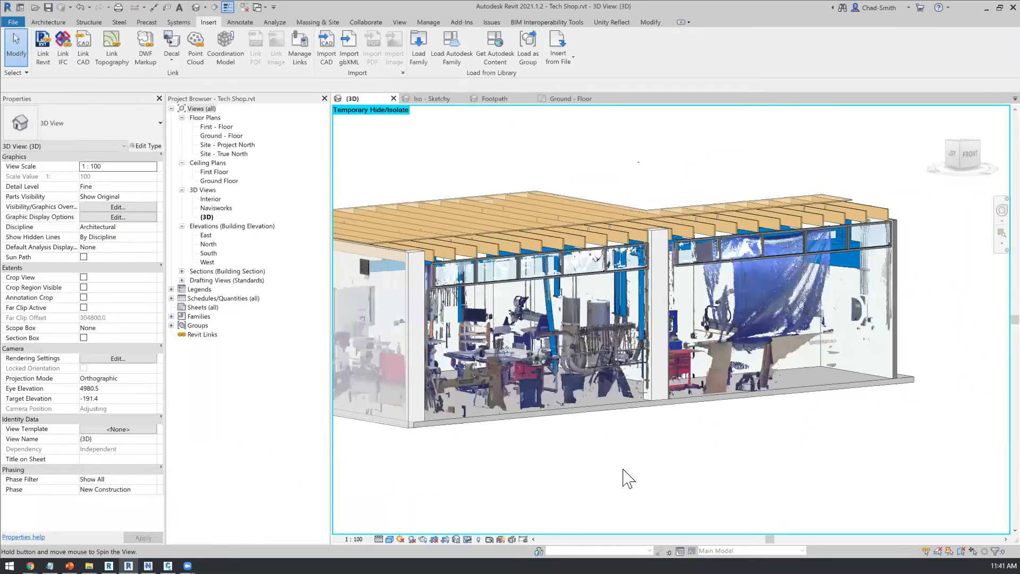
middle_click_drag(623, 470, 623, 470, "shift")
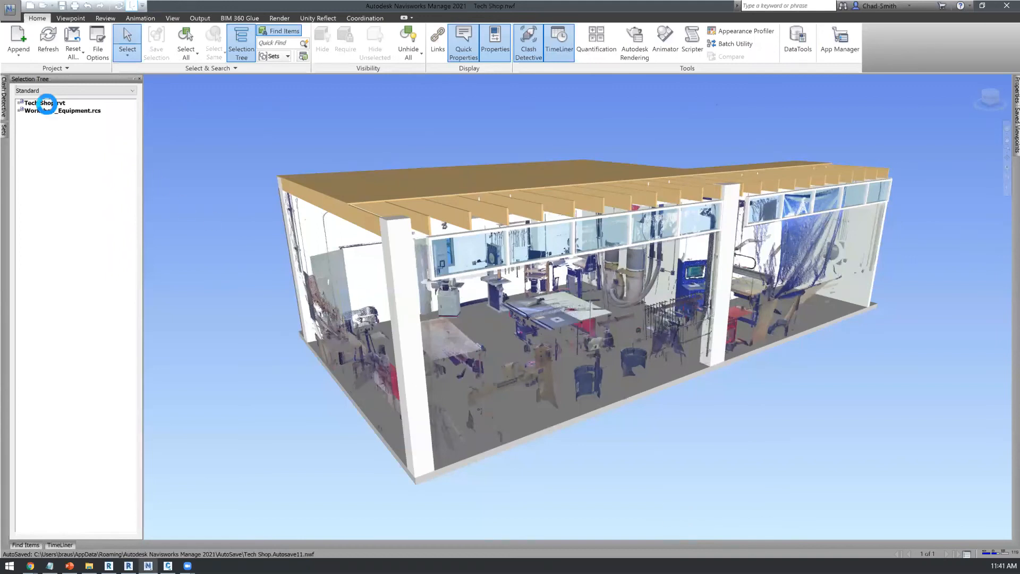
Step: Switch to Navisworks and select Tech Shop.rvt in the selection tree
left_click(48, 173)
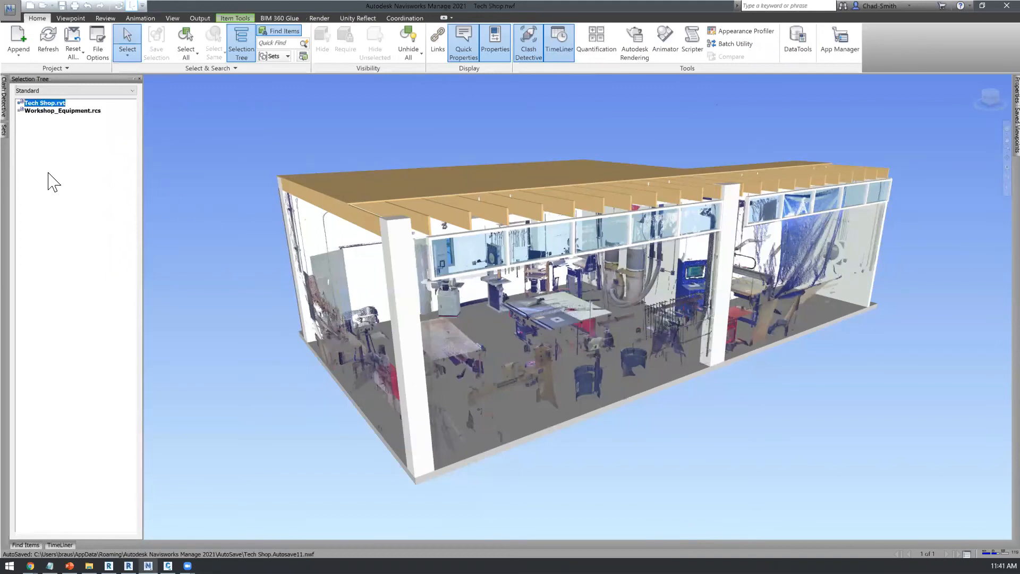
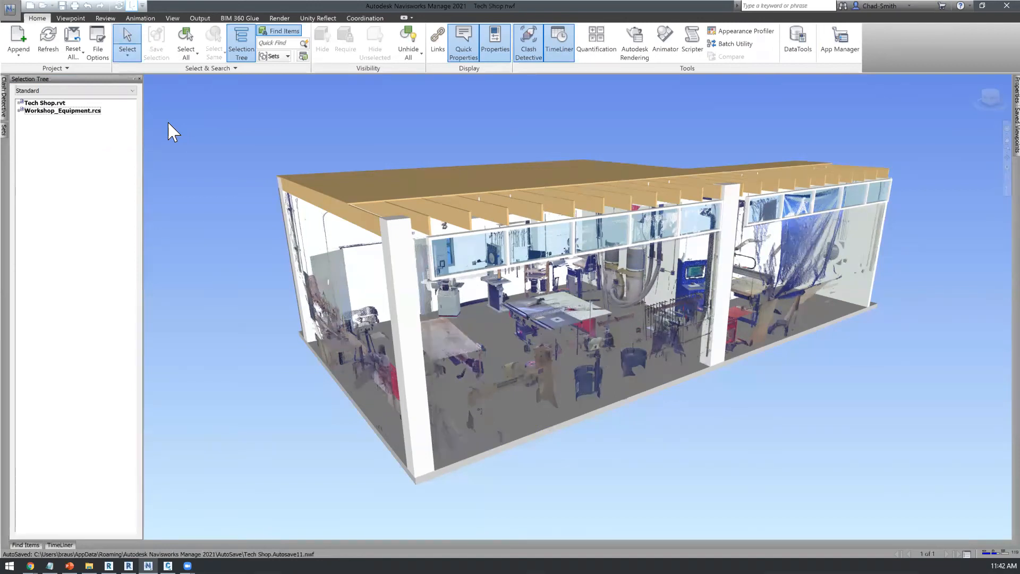
Step: Open the Clash Detective results of the Equip vs Services test and inspect Clash1 up close from below
left_click(4, 109)
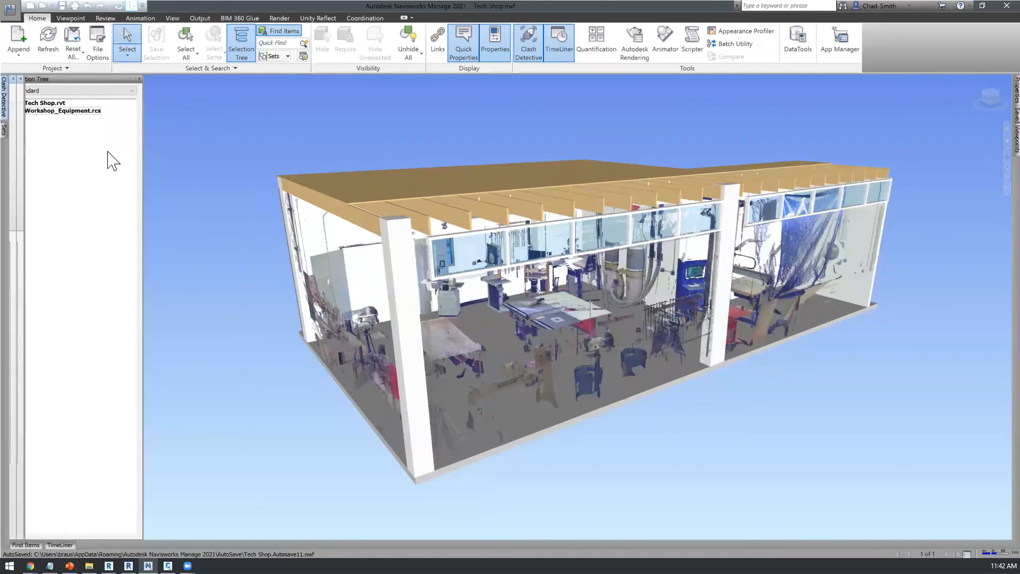
left_click(4, 111)
left_click(361, 78)
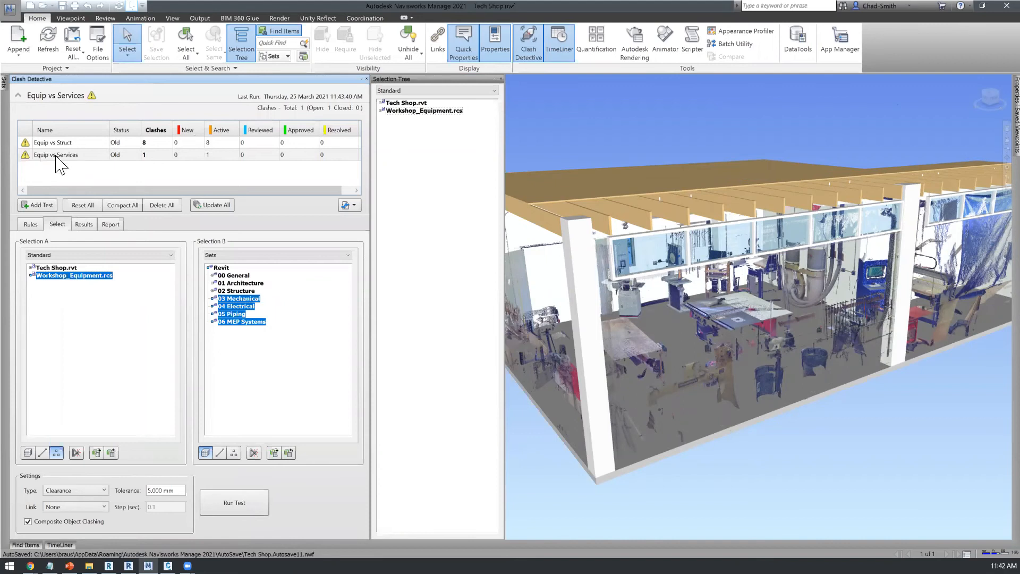
left_click(57, 155)
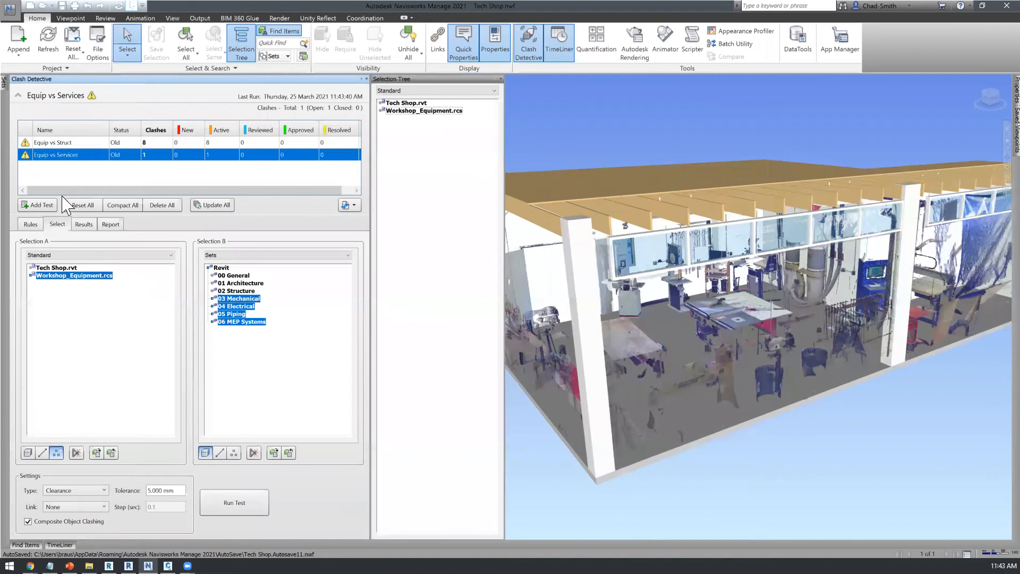
left_click(84, 224)
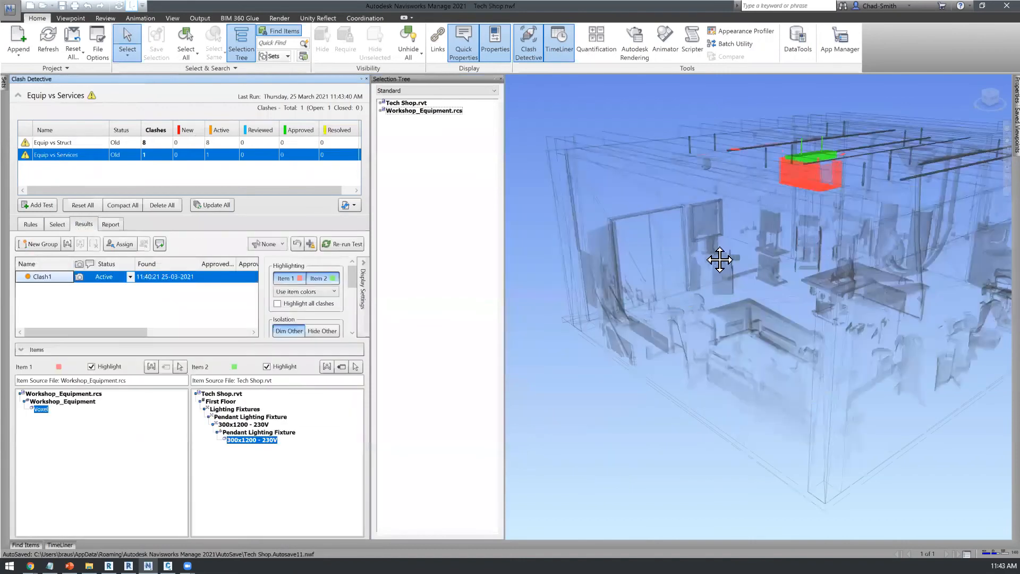
scroll(606, 242, "up", 3)
scroll(602, 242, "up", 2)
middle_click_drag(603, 241, 665, 183, "shift")
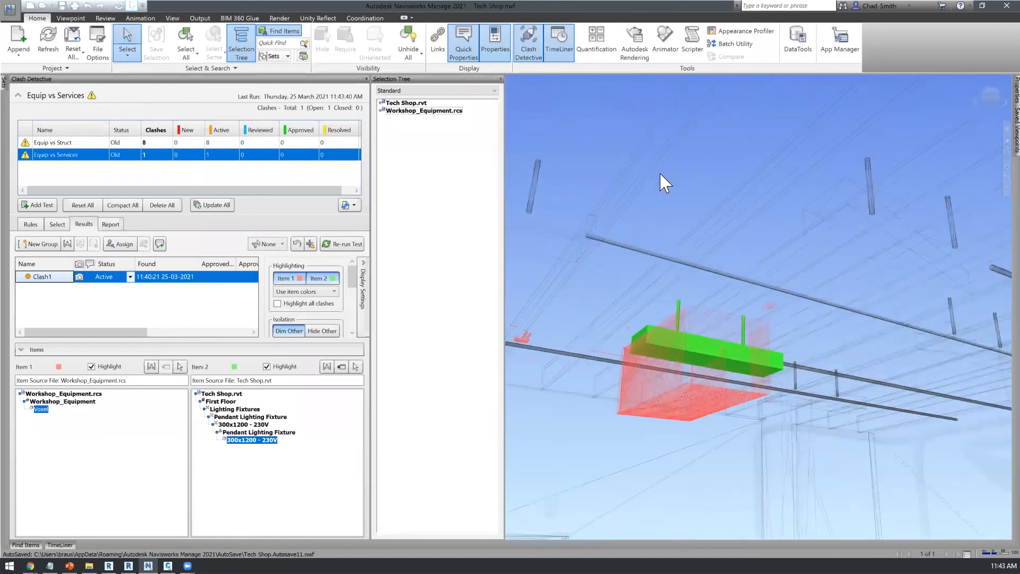
Step: Include only the points of Workshop_Equipment.rcs in Selection A of the clash test and set the tolerance to 10 mm
left_click(57, 225)
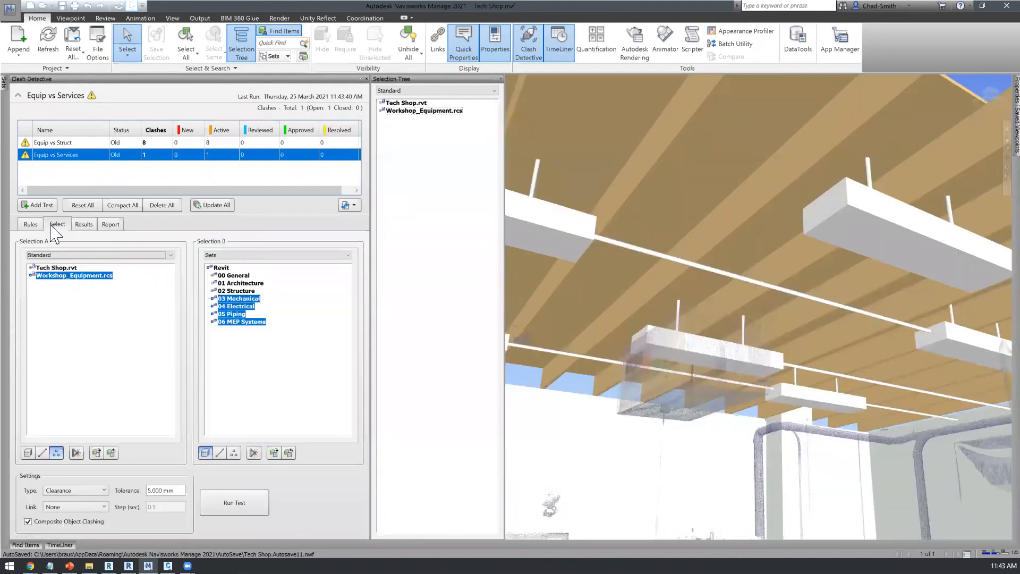
left_click(112, 277)
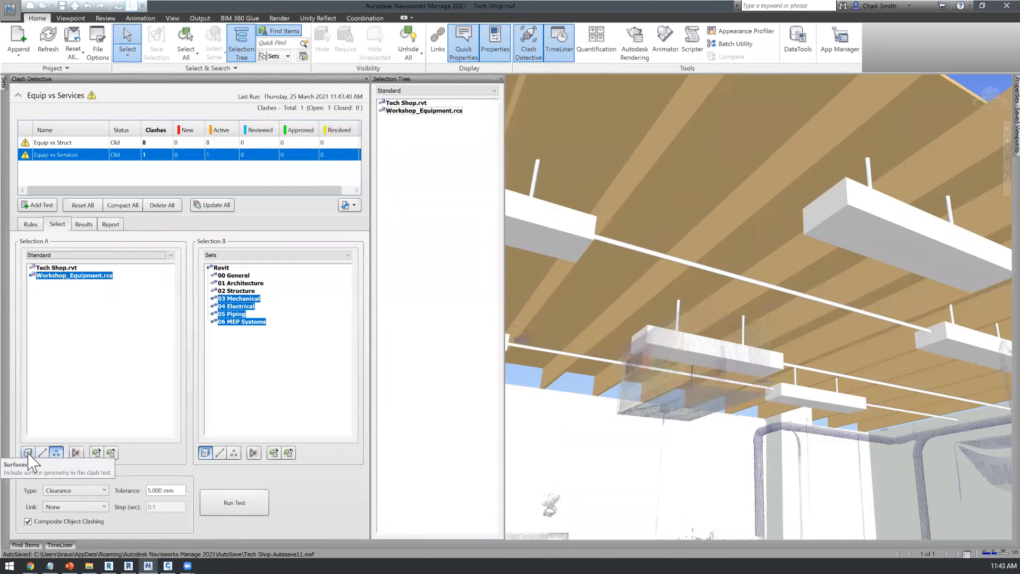
left_click(57, 455)
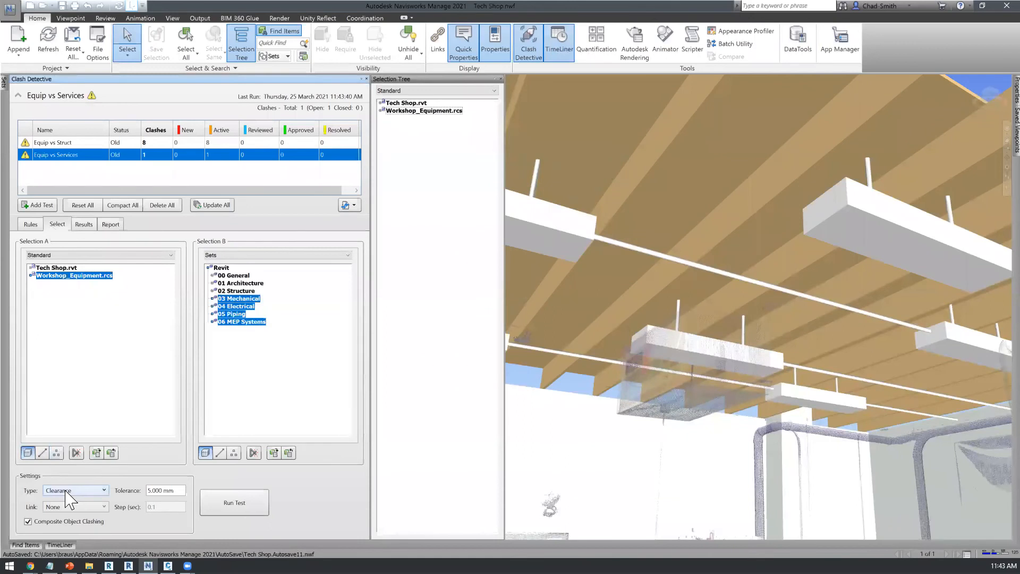
left_click(57, 453)
left_click(29, 453)
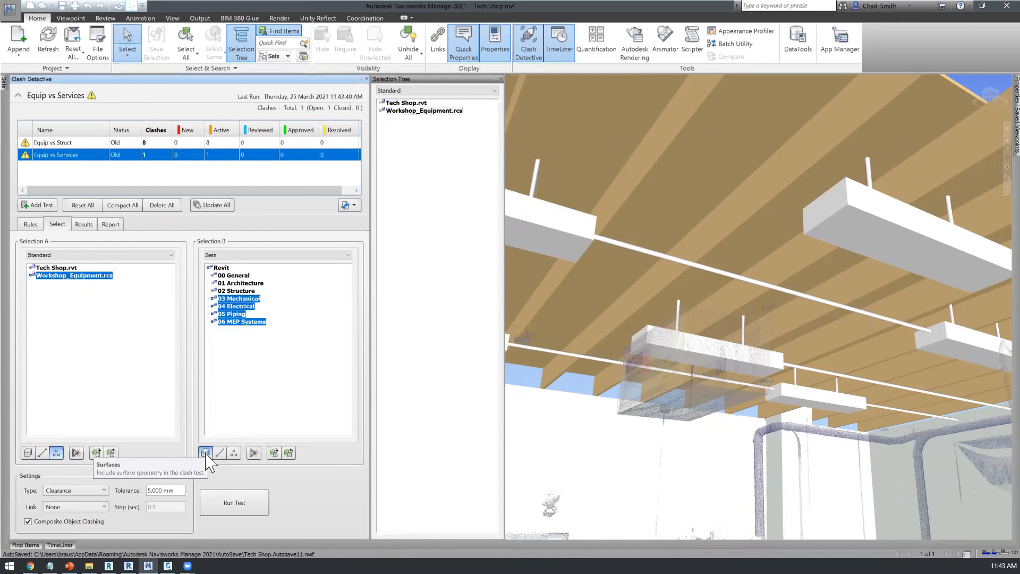
left_click_drag(168, 491, 137, 501)
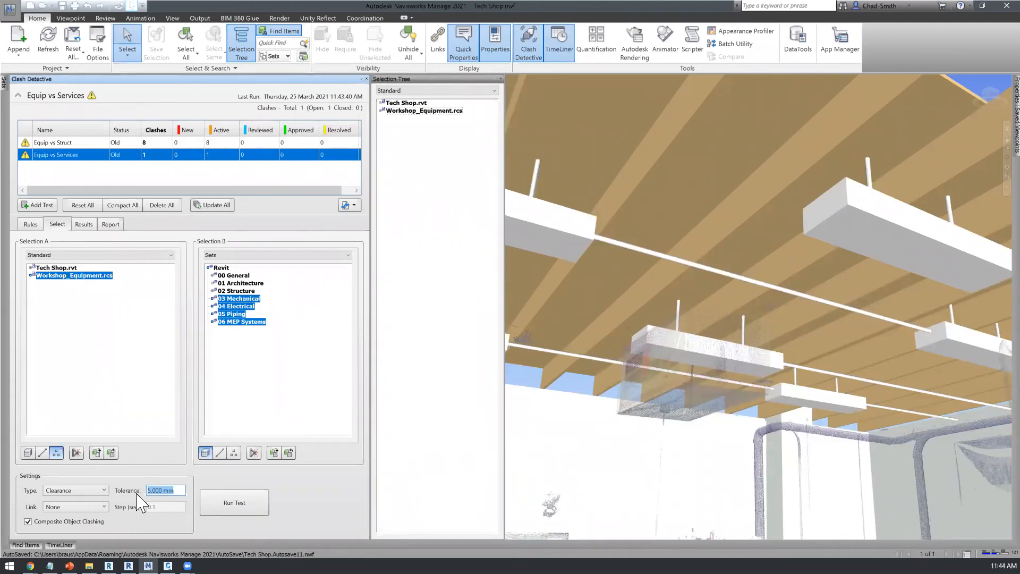
type("10")
Step: Close Navisworks, switch to ReCap Pro and open the Building project from the A2K Office folder
left_click(1005, 6)
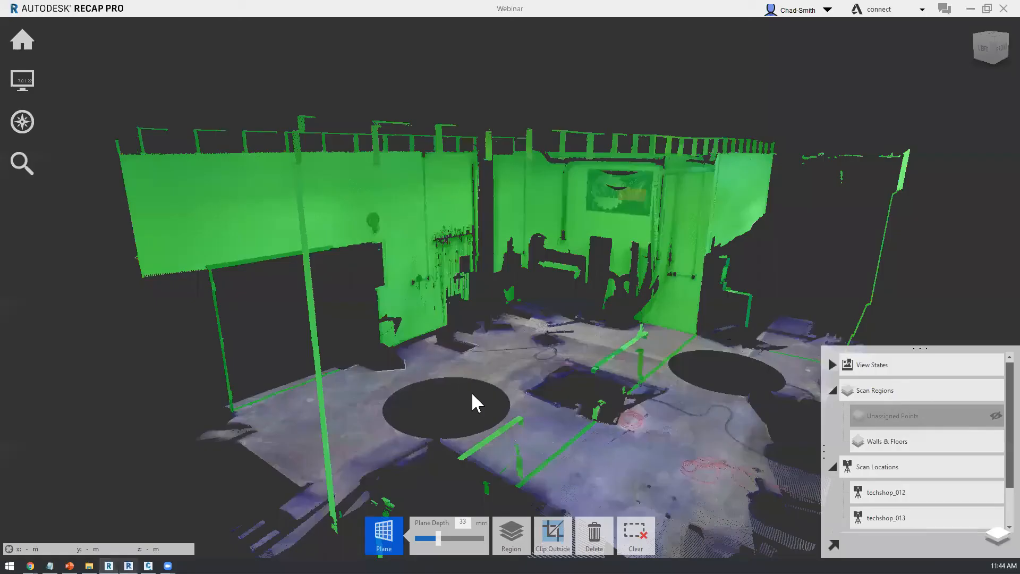
left_click(128, 566)
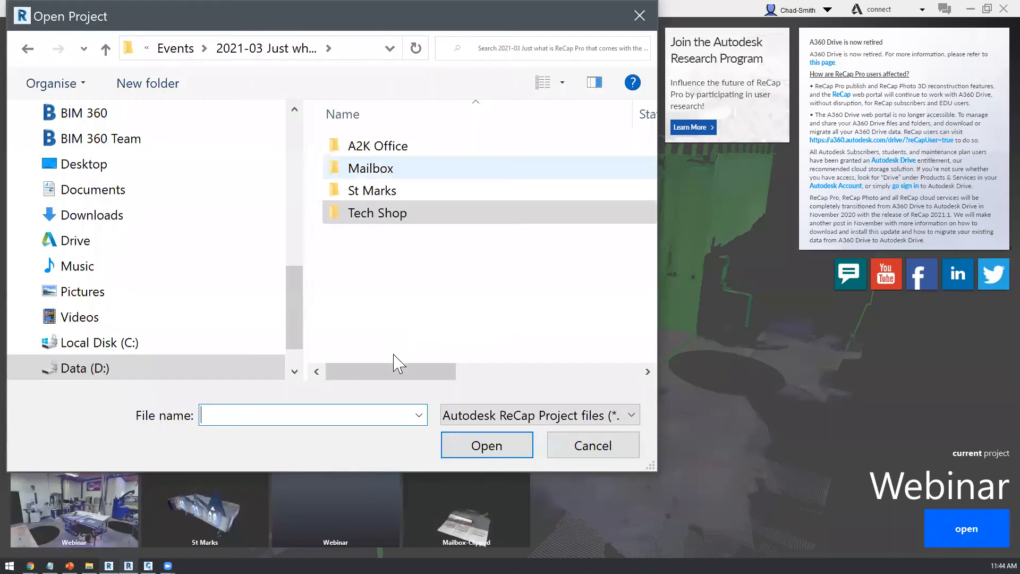
double_click(378, 146)
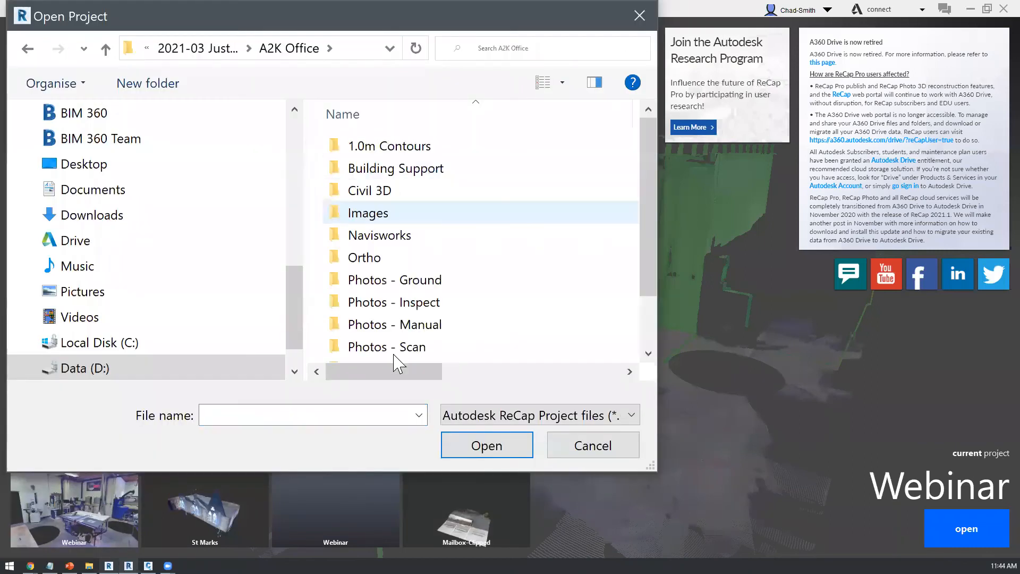
scroll(422, 319, "down", 1)
double_click(459, 349)
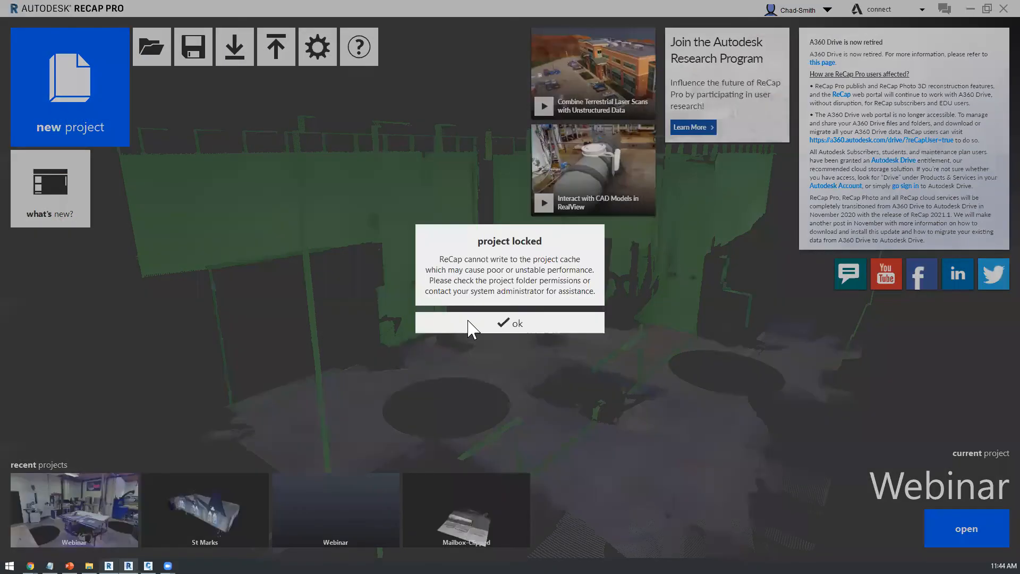
left_click(468, 322)
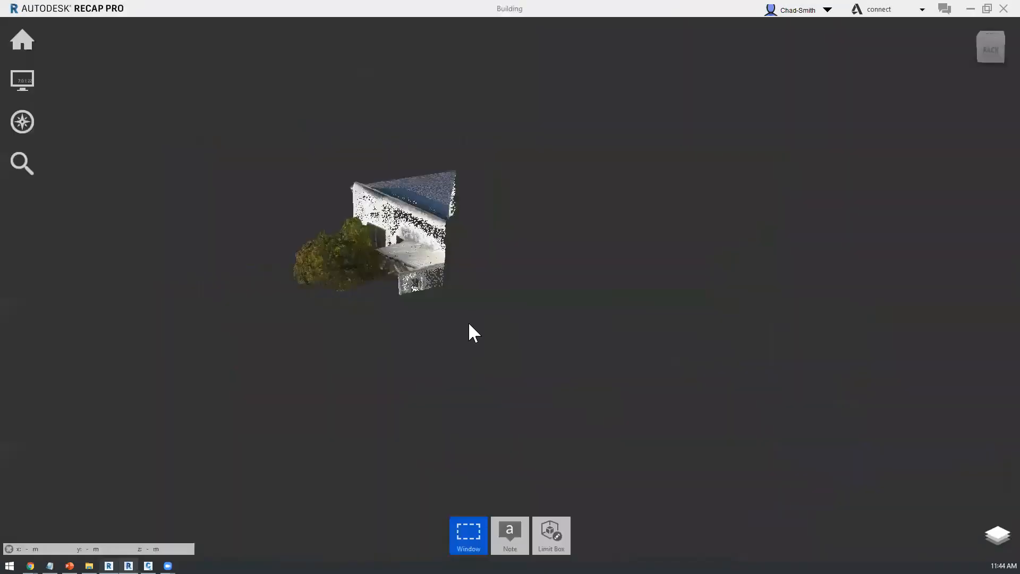
Step: Switch to File Explorer and look through the source photos in A2K Office's Photos - Scan folder as extra large icons
left_click(89, 565)
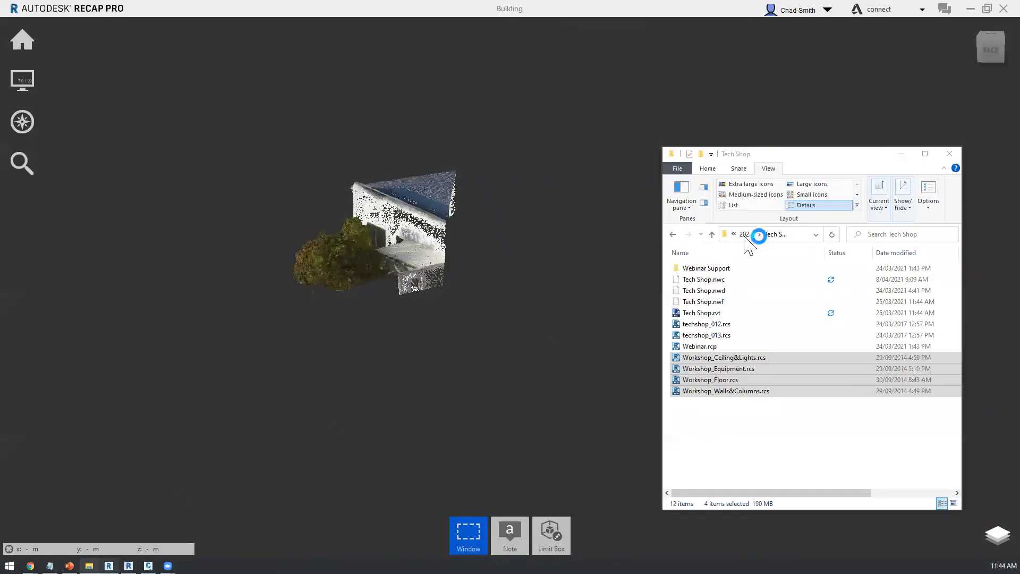
left_click(746, 238)
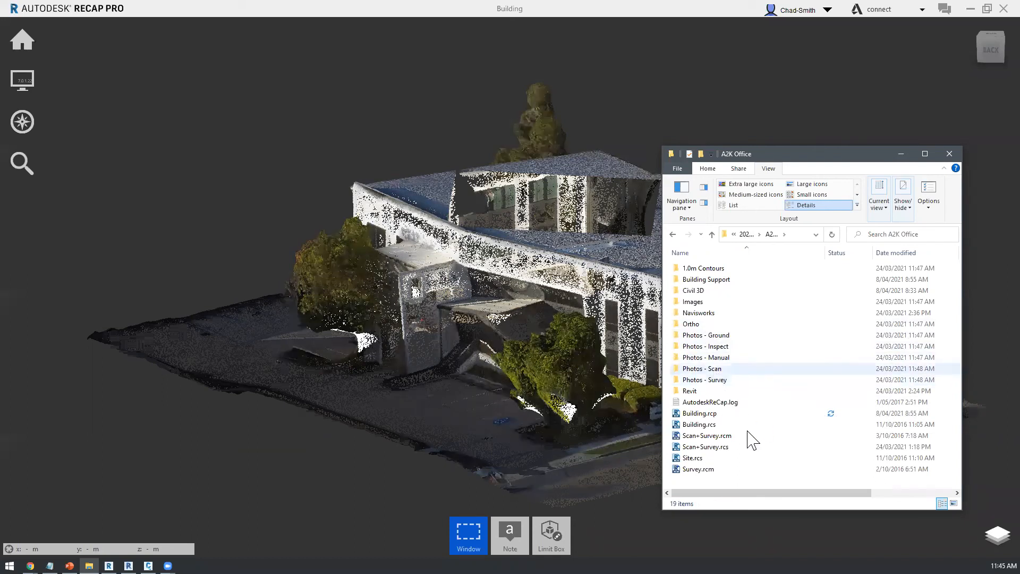
left_click_drag(660, 145, 174, 98)
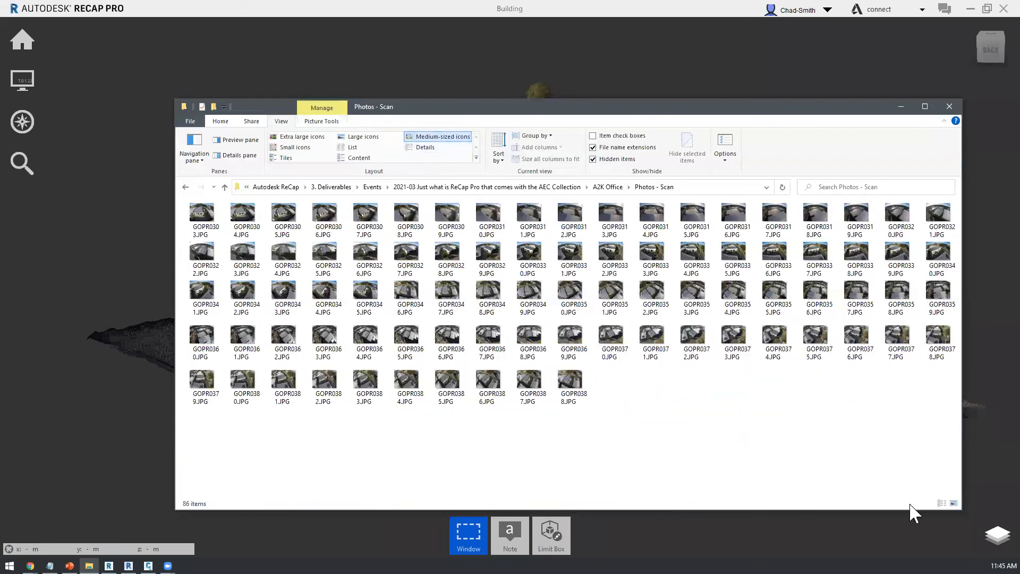
key("ctrl+shift+1")
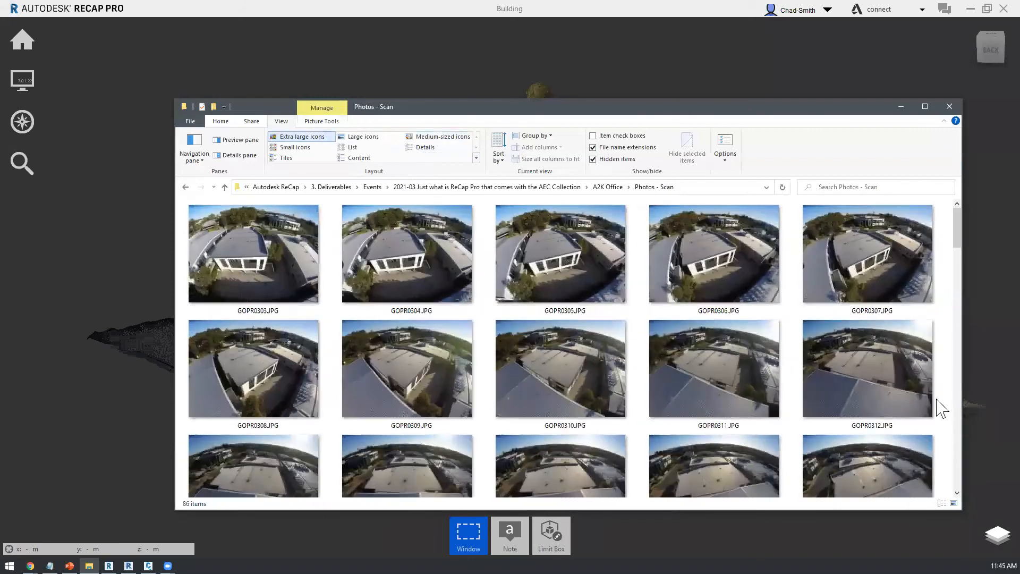
mouse_move(956, 229)
left_mouse_down()
mouse_move(945, 469)
mouse_move(943, 221)
left_mouse_up()
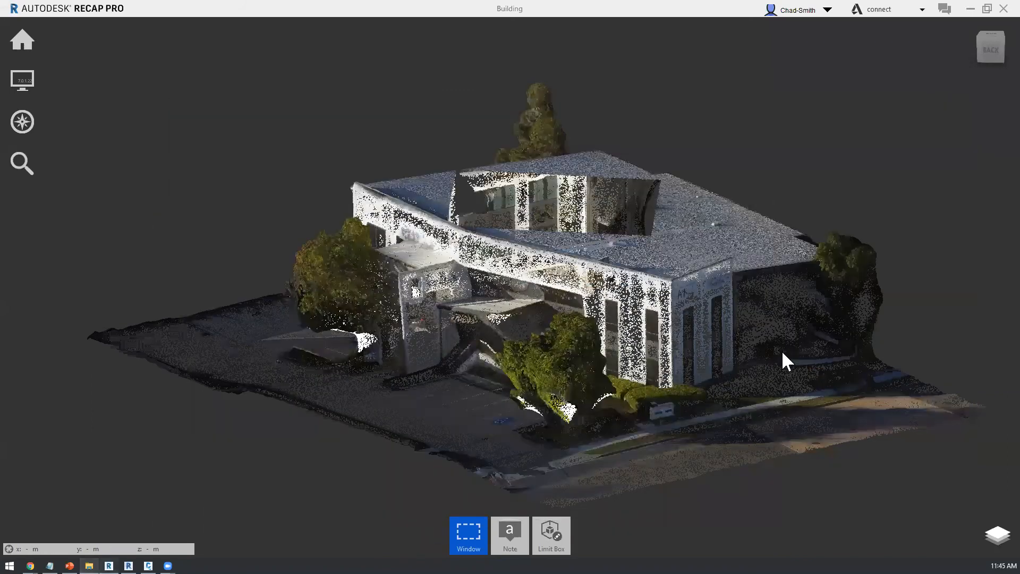
Step: Examine the photo-based Building point cloud in ReCap Pro from several sides, including roof, facades and surrounding site
scroll(738, 404, "down", 4)
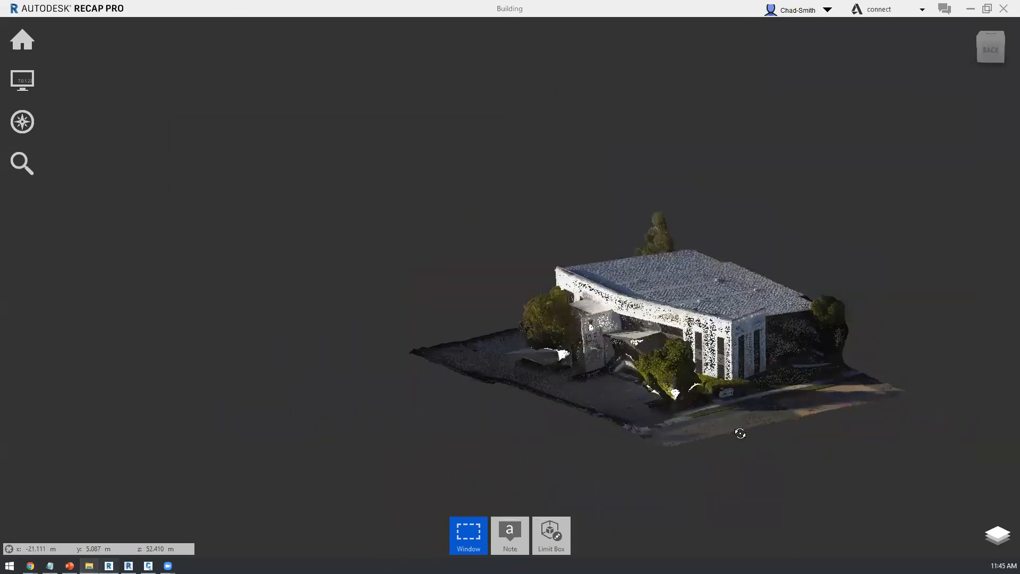
scroll(572, 427, "up", 1)
scroll(645, 412, "up", 2)
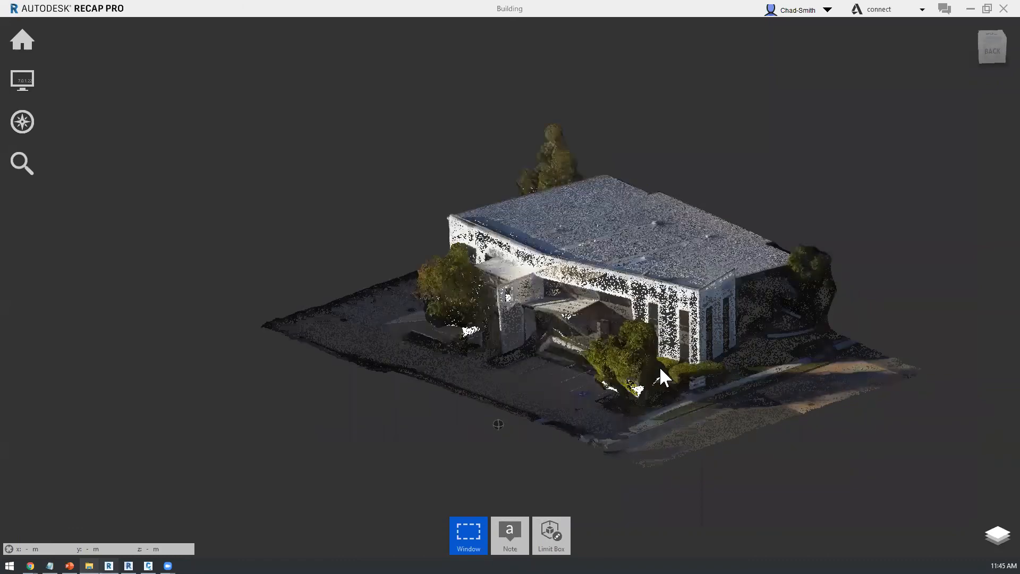
middle_click_drag(659, 368, 760, 375, "shift")
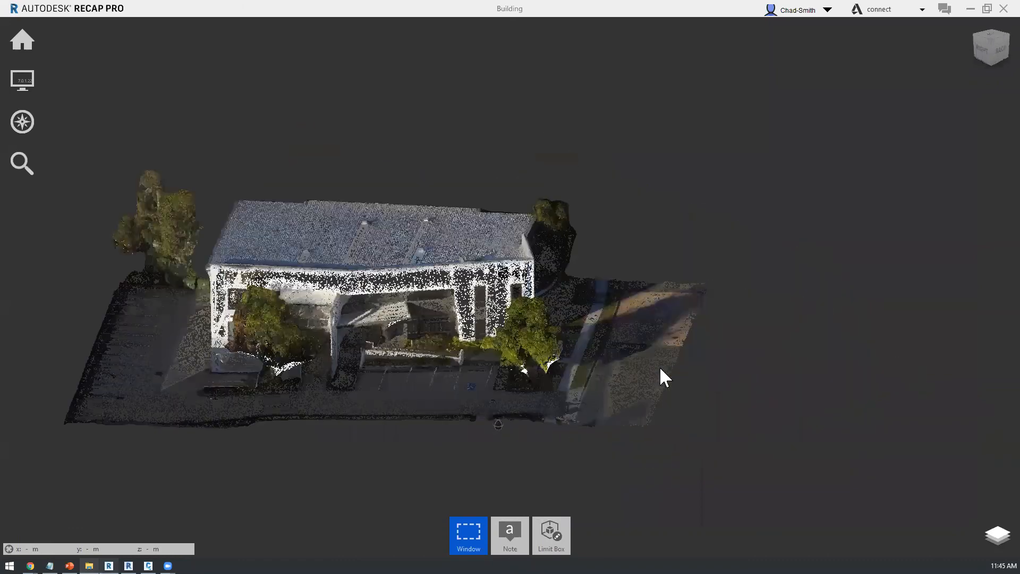
middle_click_drag(661, 368, 661, 368, "shift")
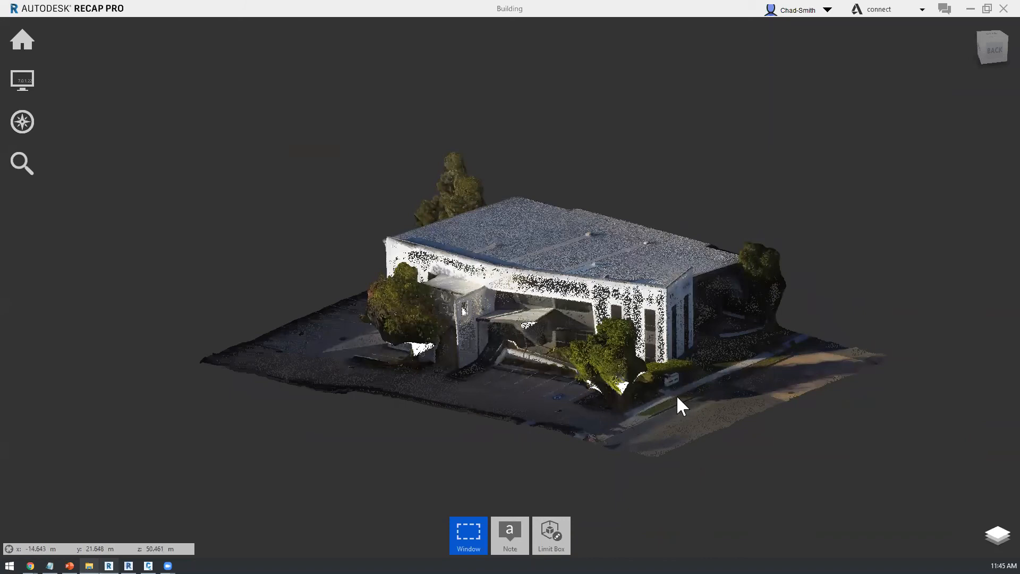
mouse_move(679, 386)
middle_mouse_down("shift")
mouse_move(550, 399)
mouse_move(678, 399)
mouse_move(880, 370)
mouse_move(525, 400)
middle_mouse_up("shift")
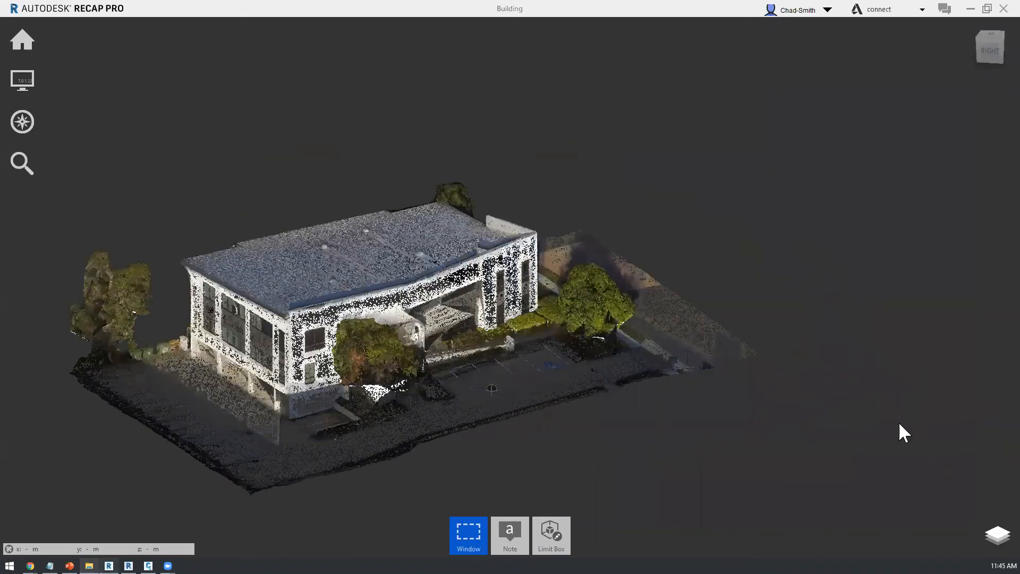
mouse_move(598, 508)
middle_mouse_down("shift")
mouse_move(577, 489)
mouse_move(452, 496)
middle_mouse_up("shift")
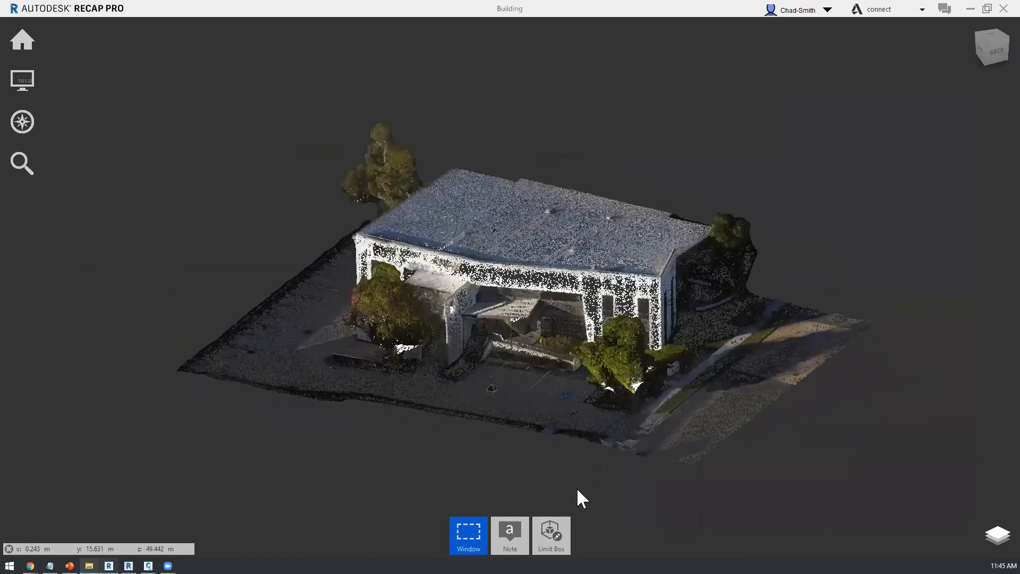
middle_click_drag(577, 489, 571, 500, "shift")
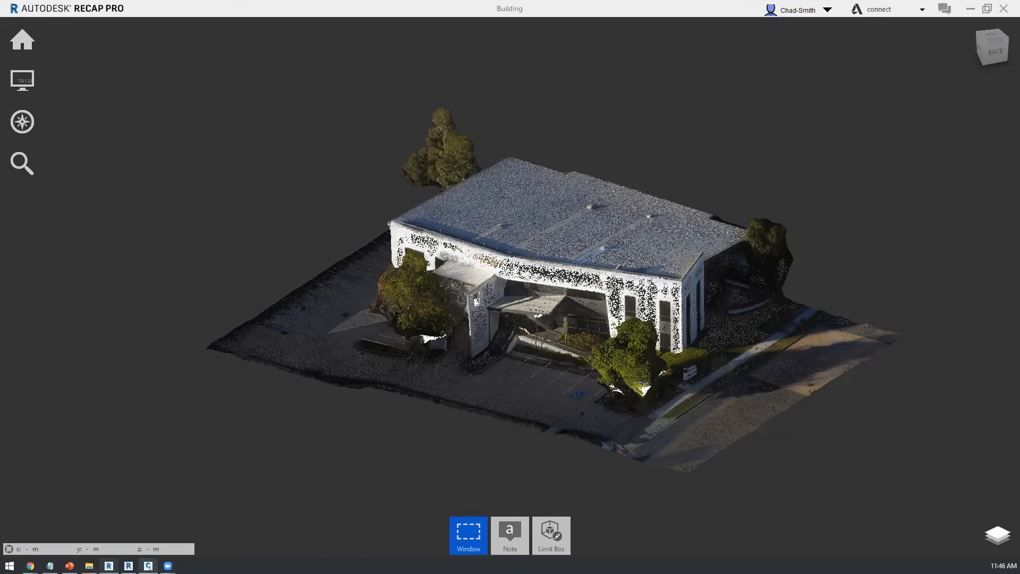
Step: Switch to Civil 3D and start a TIN surface from the site point cloud, using the style Contours 0.25m and 1m (Background)
left_click(148, 566)
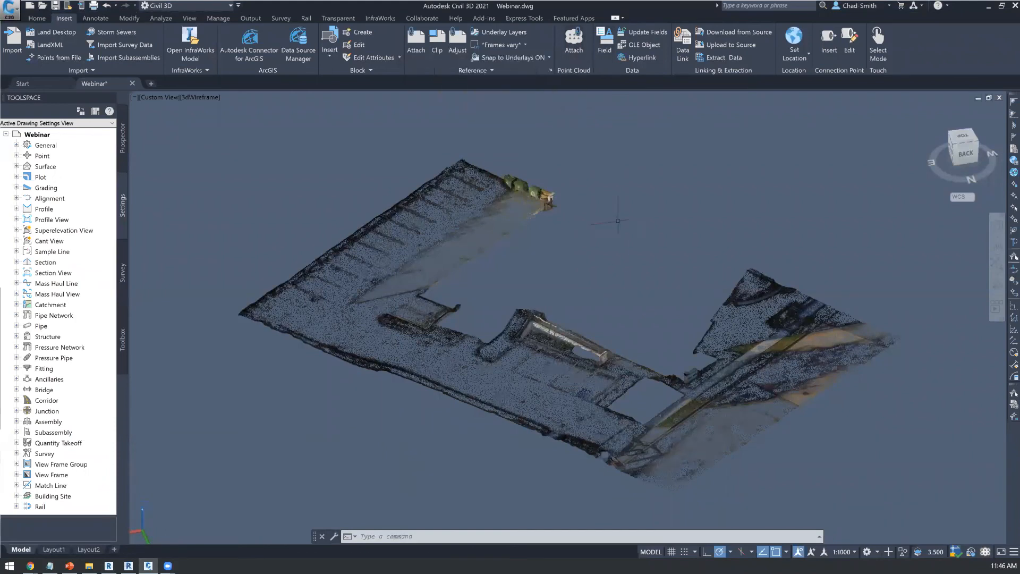
middle_click_drag(649, 328, 667, 250, "shift")
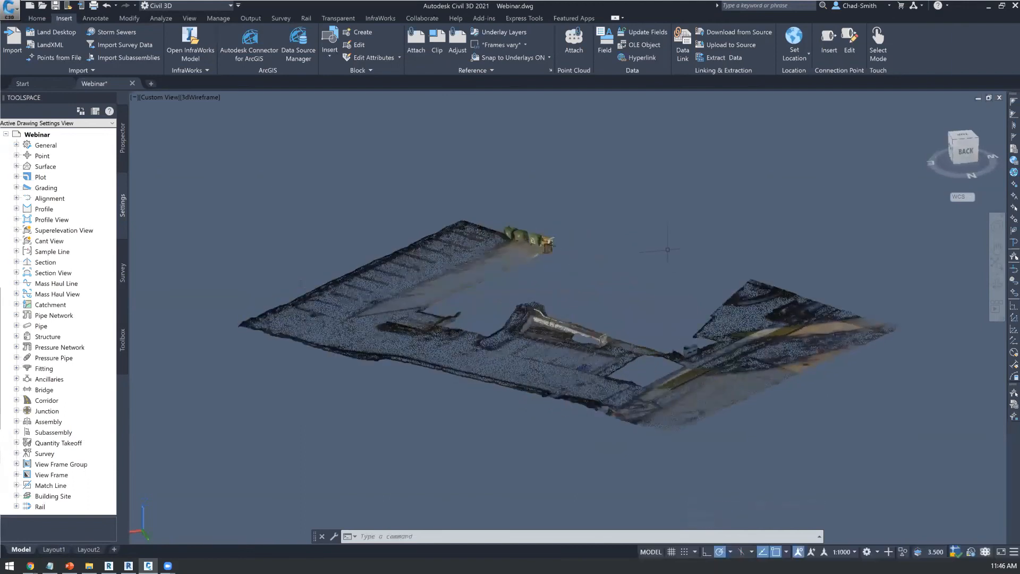
left_click(498, 241)
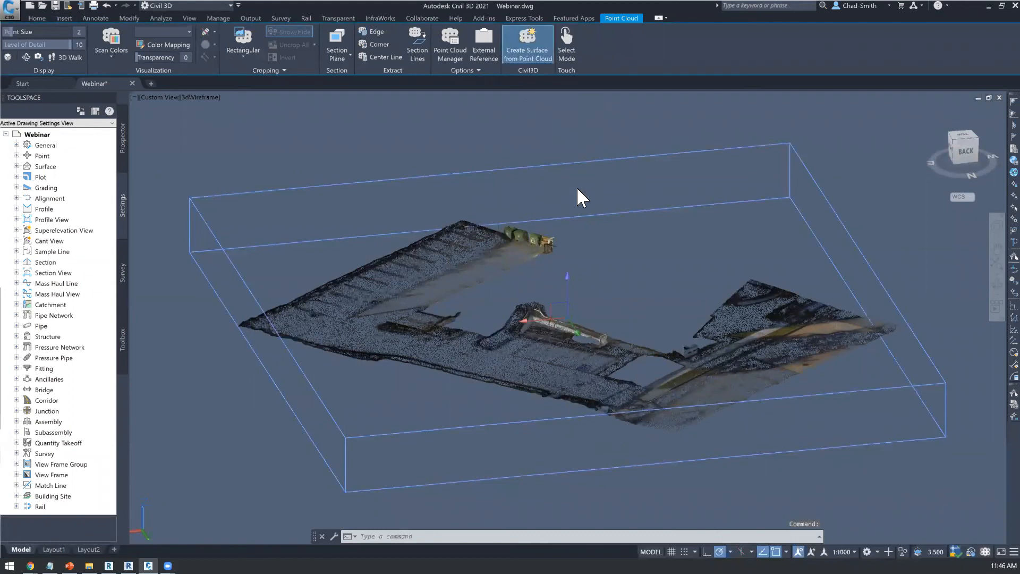
left_click(514, 295)
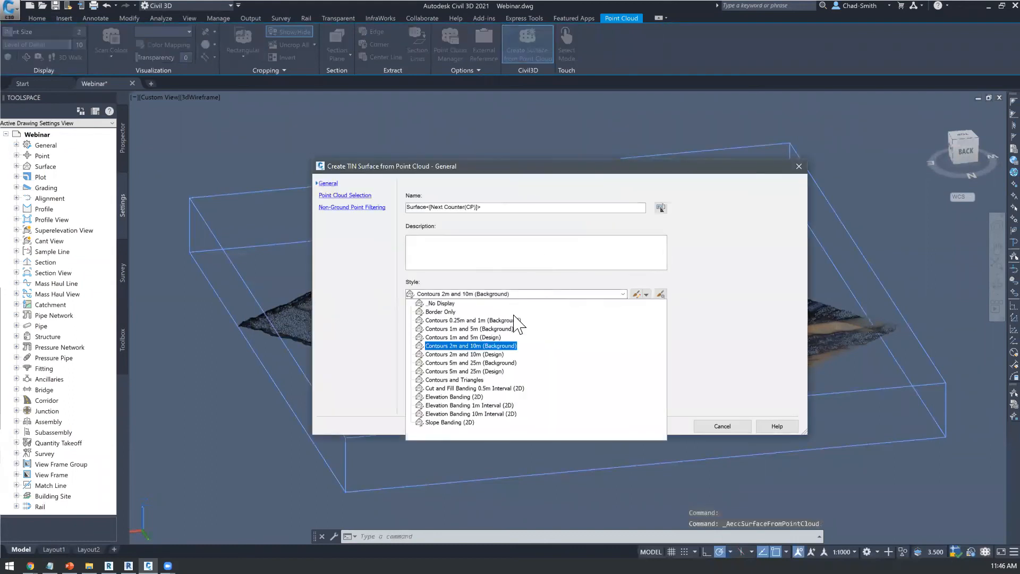
left_click(449, 321)
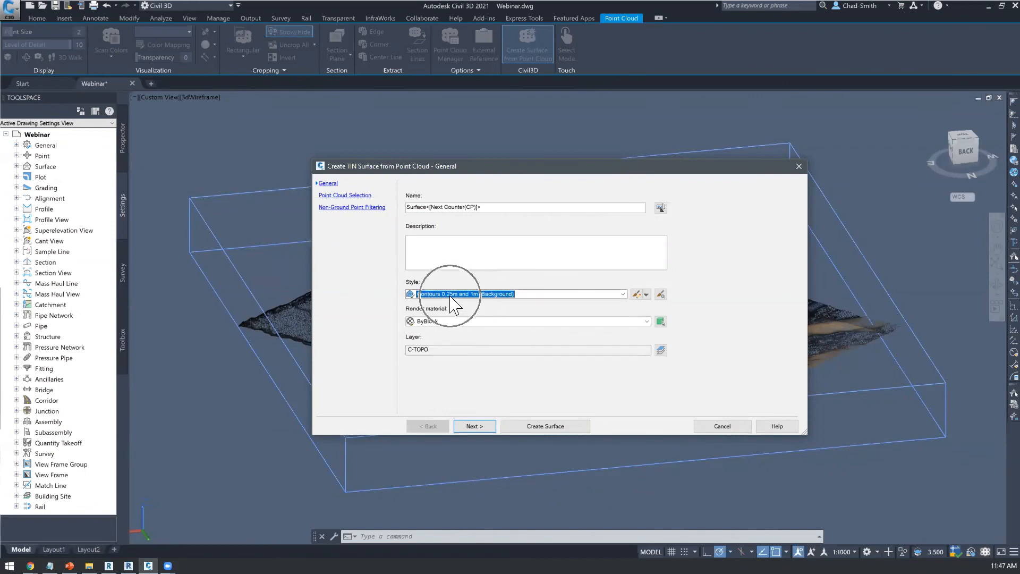
Step: Set the distance between points to 1 for the selected point cloud and create the surface
left_click(480, 427)
left_click(754, 239)
left_click(758, 238)
type("1")
key("Return")
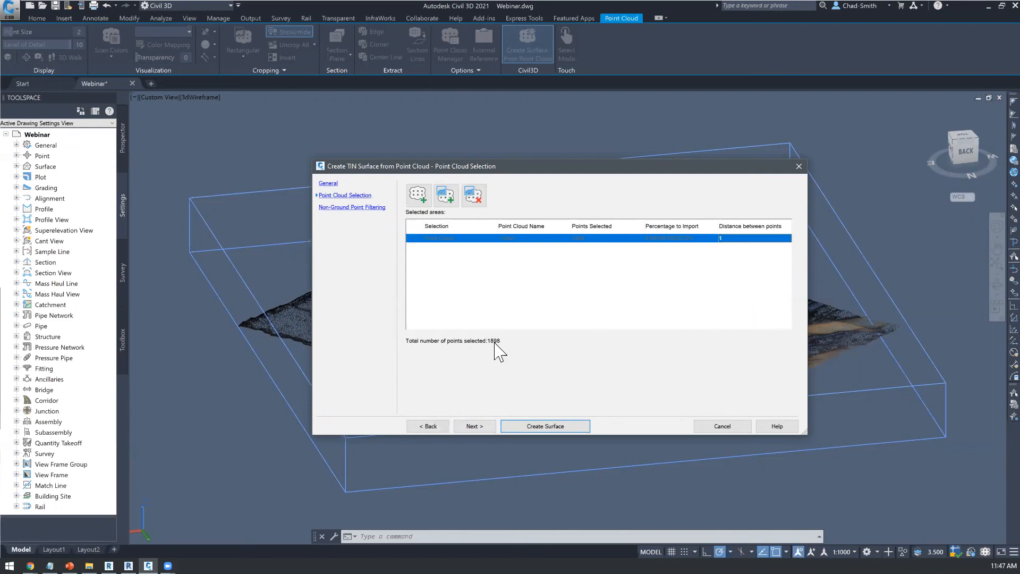
left_click(541, 432)
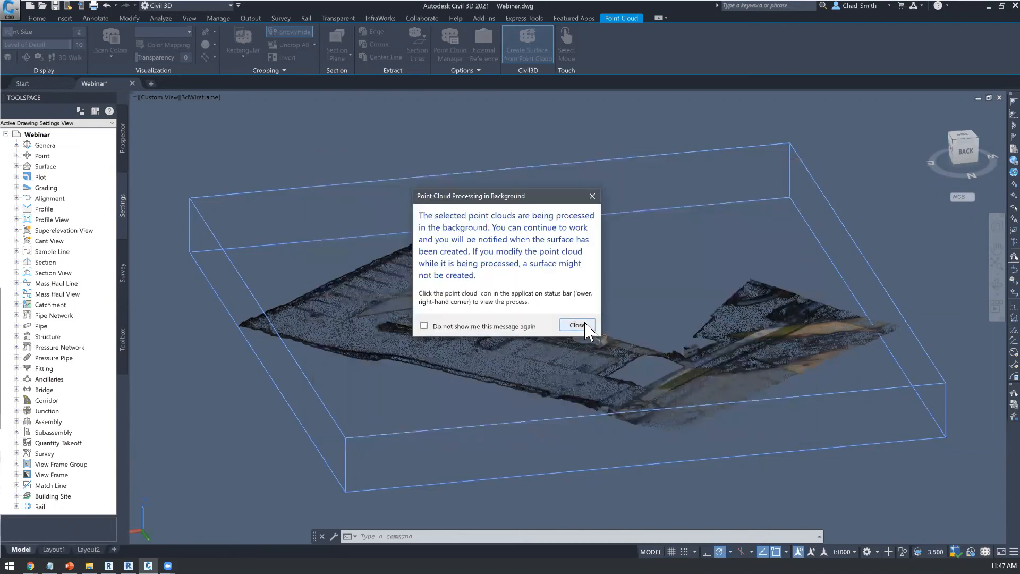
left_click(578, 325)
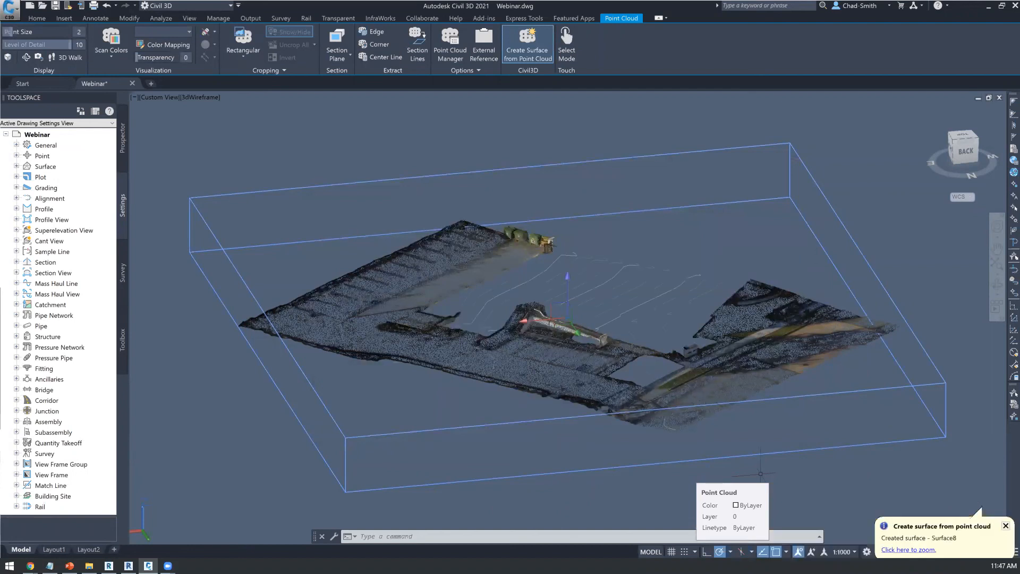
Step: Delete the site point cloud from the drawing and inspect the remaining contour surface from several angles
middle_click_drag(848, 363, 733, 389, "shift")
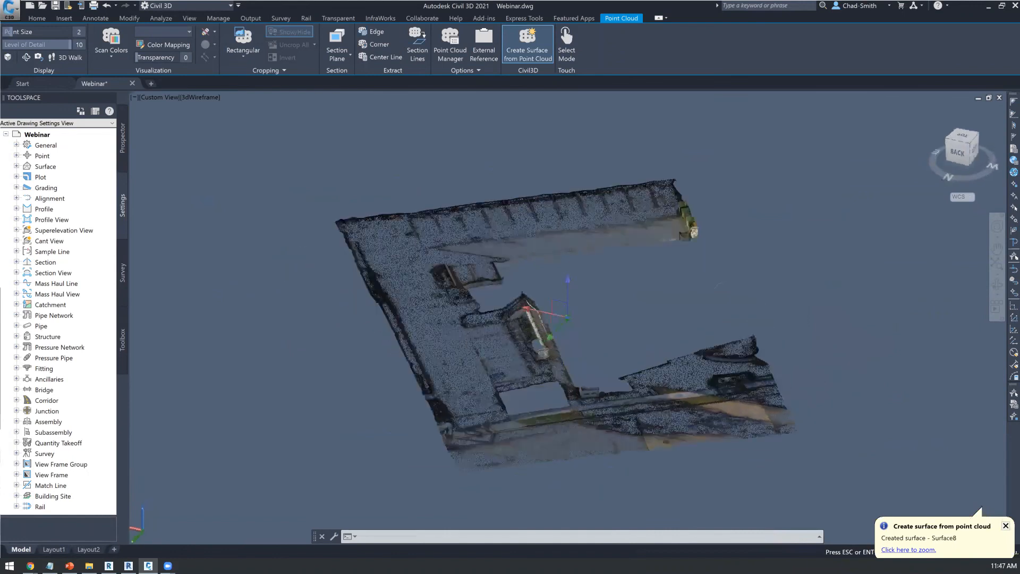
key("Delete")
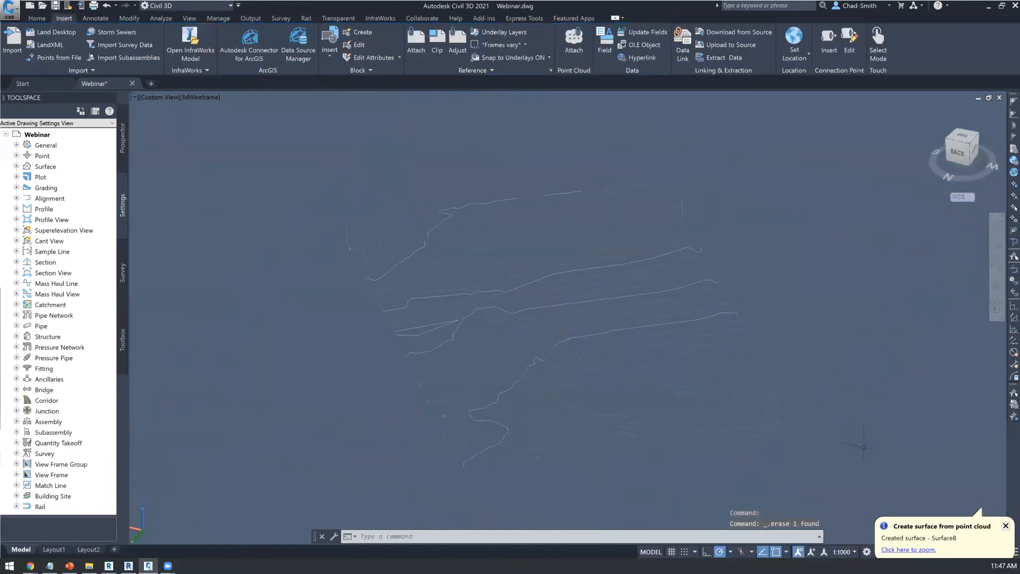
middle_click_drag(701, 421, 604, 375, "shift")
middle_click_drag(536, 345, 578, 340, "shift")
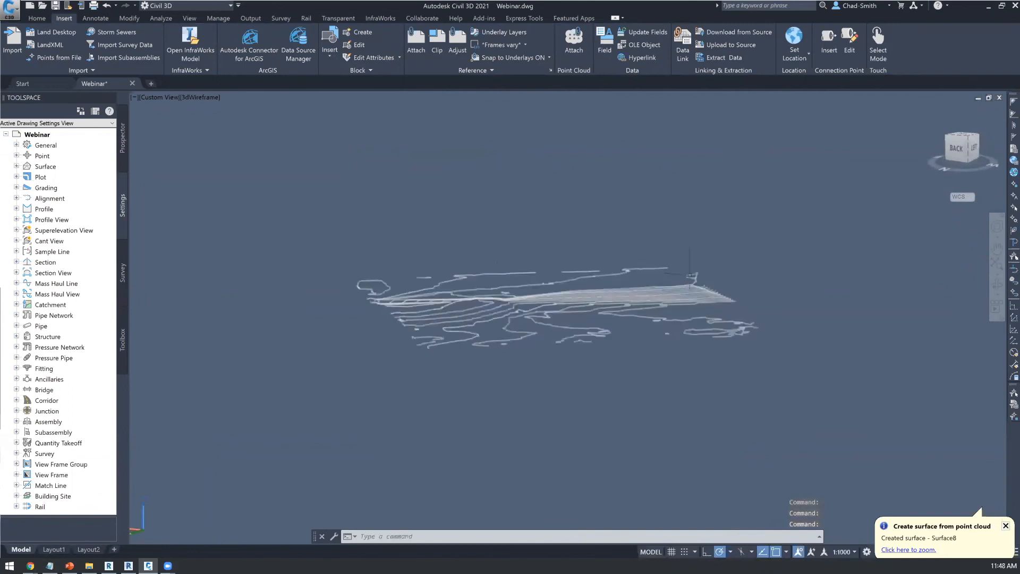
middle_click_drag(479, 388, 545, 418, "shift")
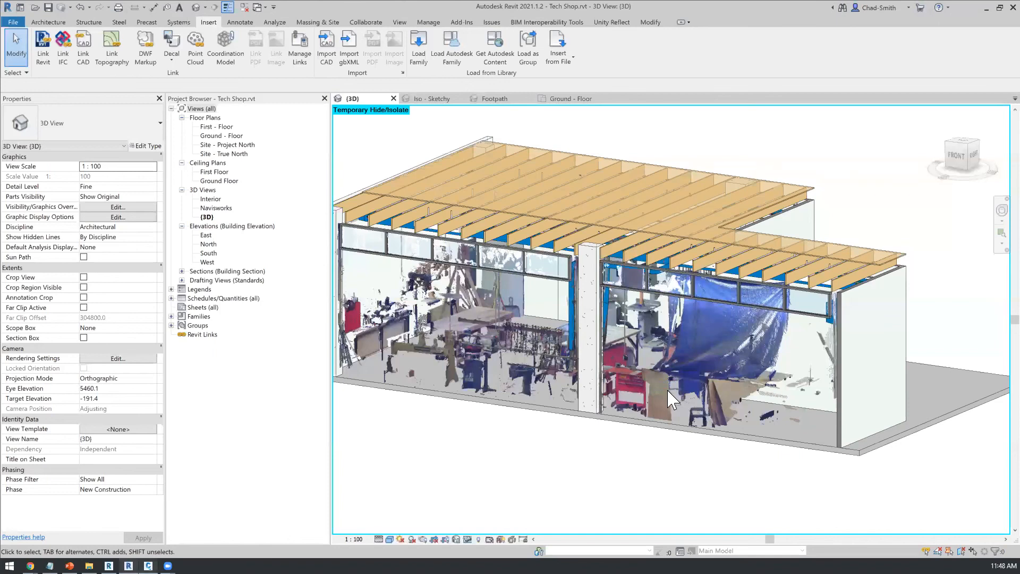
Step: Switch to Revit, unlock the Iso - Sketchy view of the building model and examine the point cloud there and in the Iso view
key("ctrl+Tab")
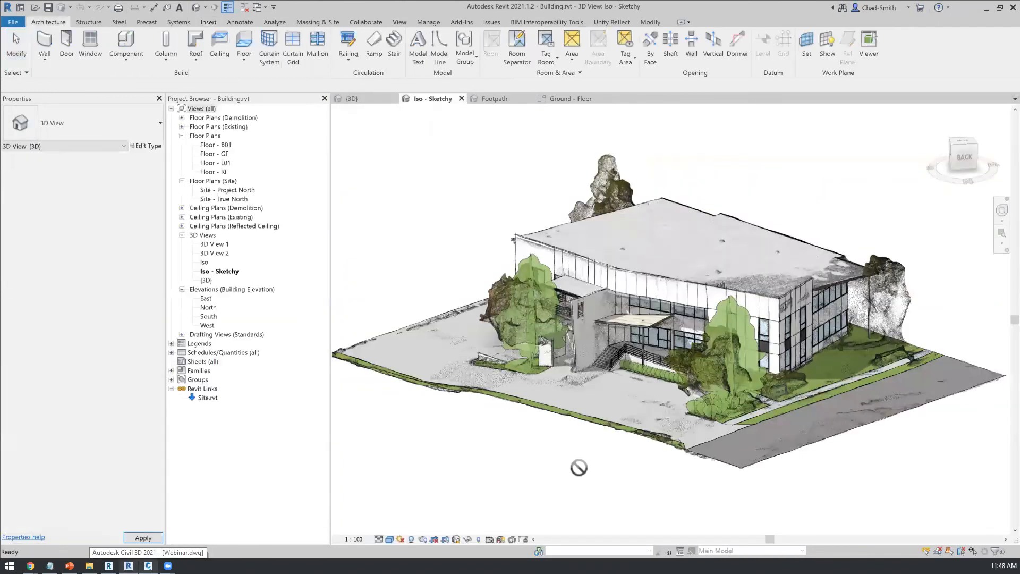
left_click(457, 539)
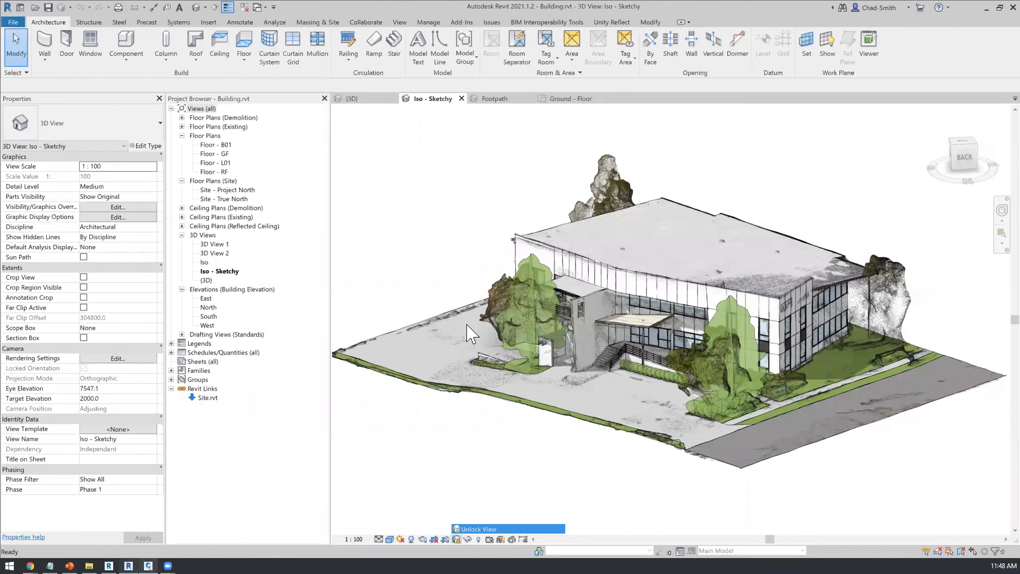
left_click(208, 22)
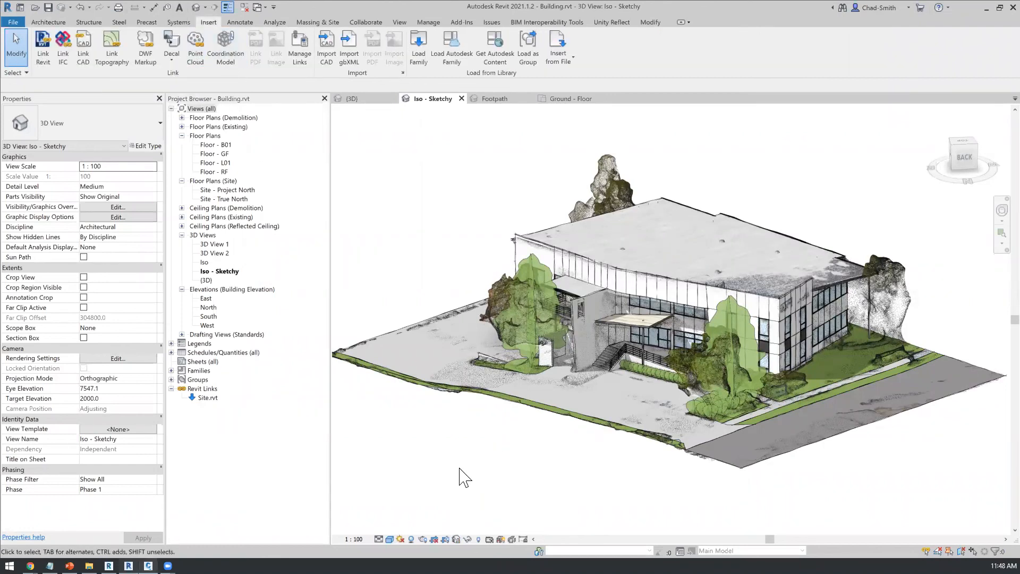
middle_click_drag(583, 489, 524, 481, "shift")
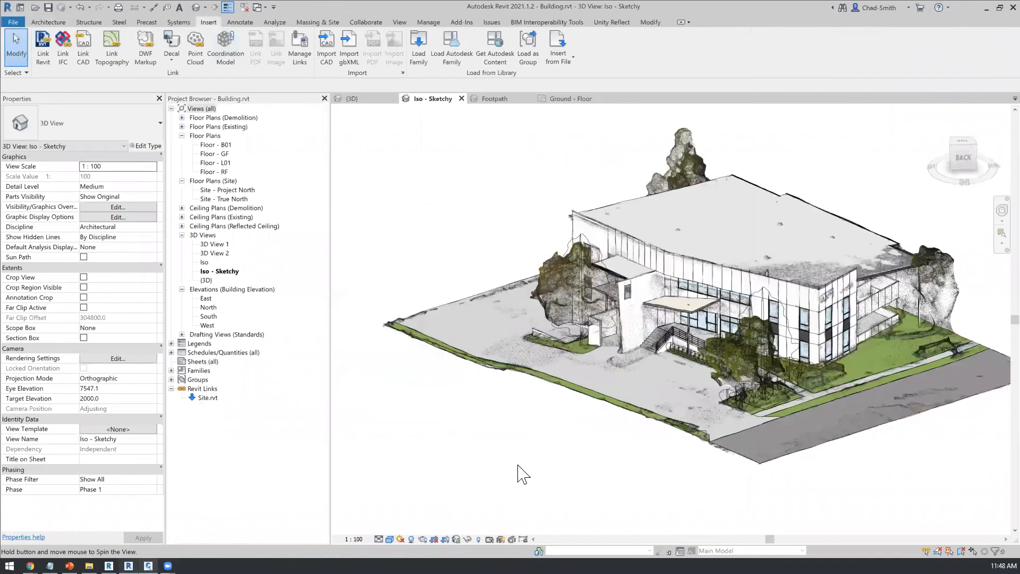
middle_click_drag(518, 464, 472, 489)
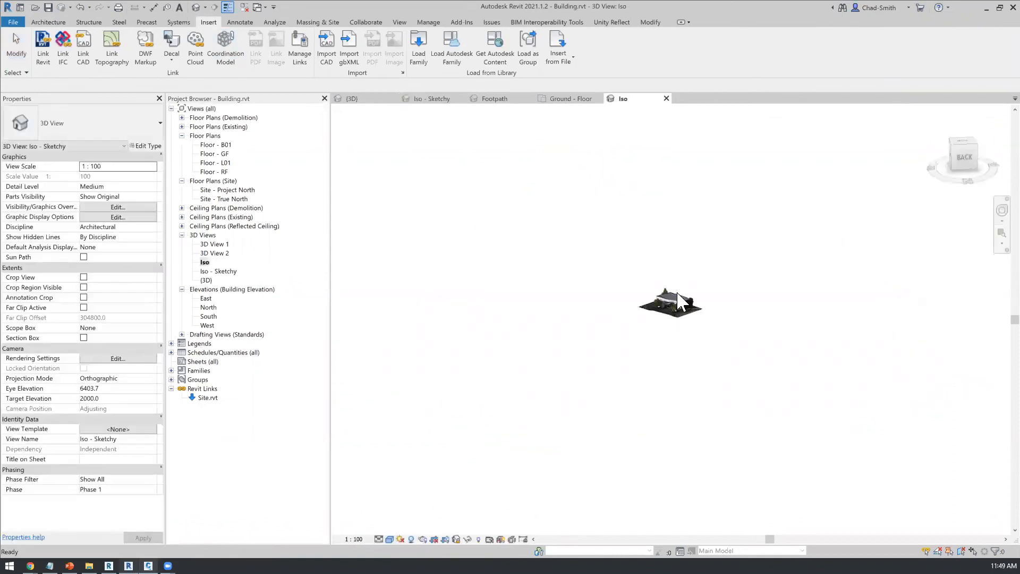
scroll(679, 313, "up", 3)
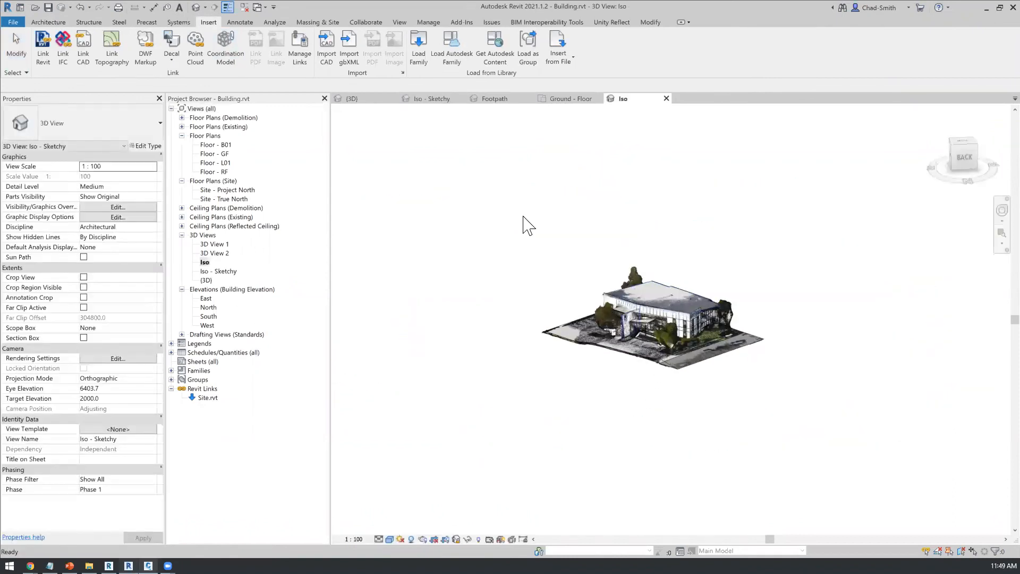
key("v")
key("g")
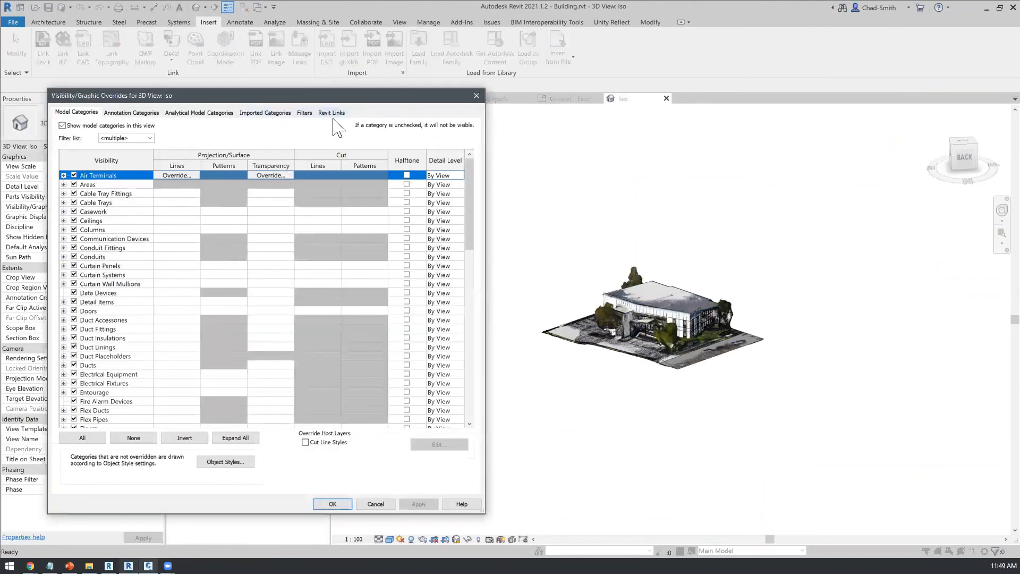
key("Escape")
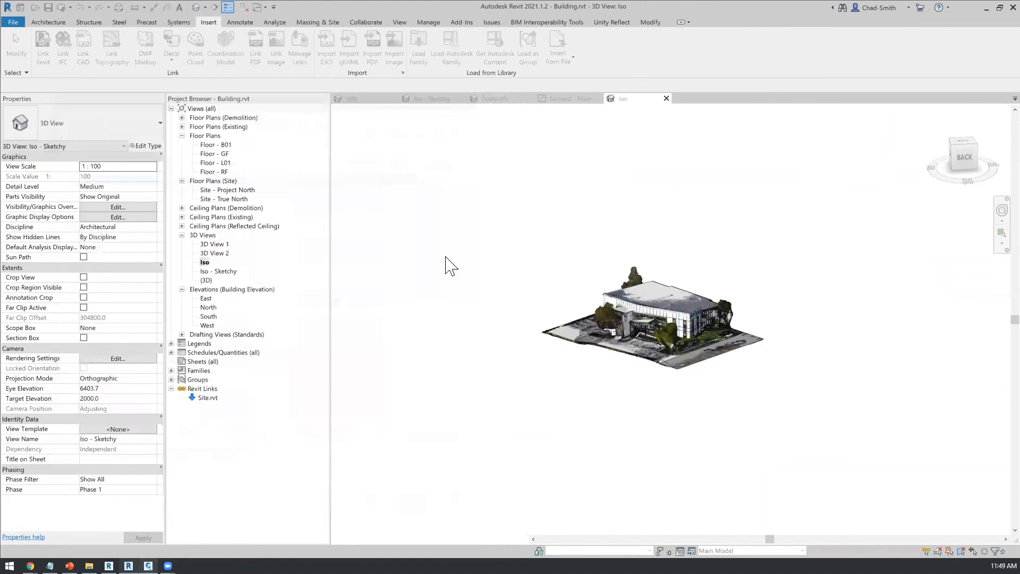
Step: Examine the building model with its point cloud in the {3D}, 3D View 1 and 3D View 2 views
double_click(206, 280)
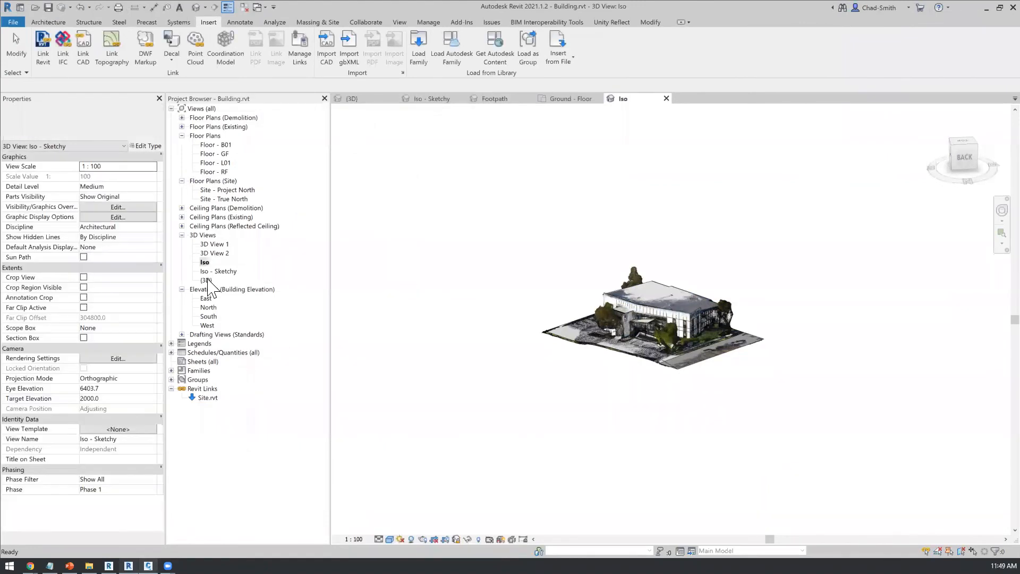
middle_click_drag(676, 367, 663, 315, "shift")
scroll(664, 316, "up", 8)
scroll(665, 317, "up", 3)
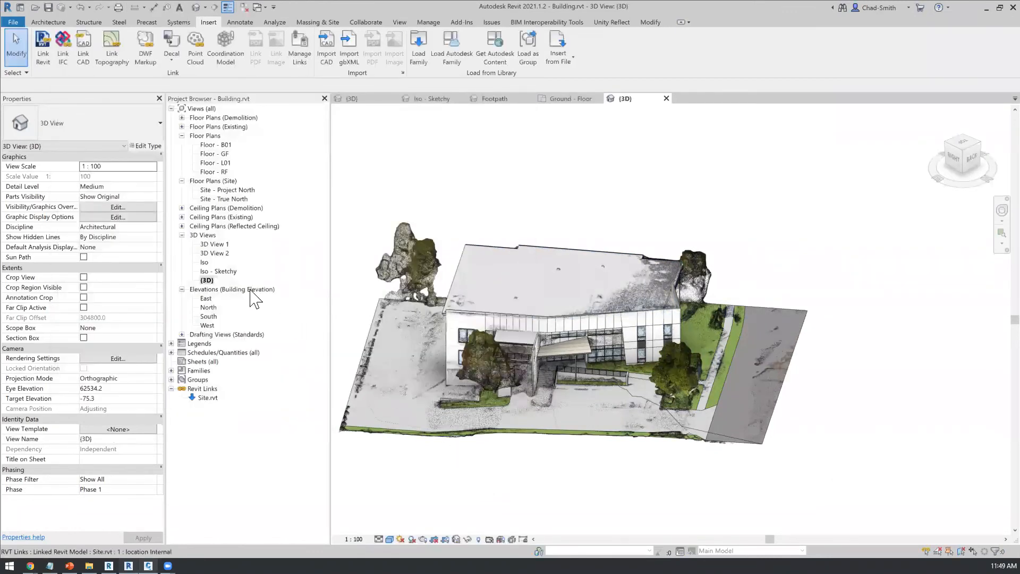
double_click(215, 245)
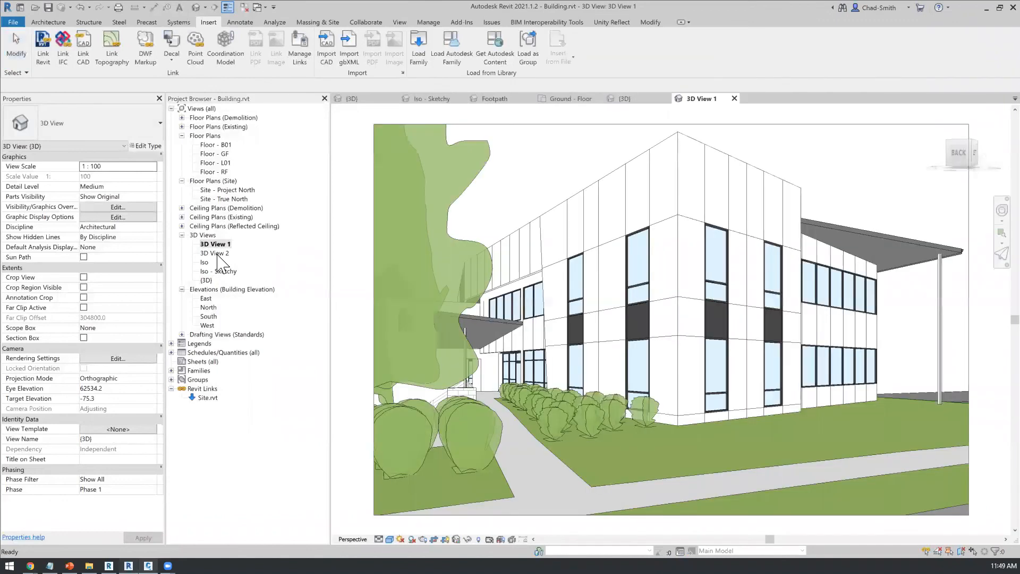
double_click(216, 254)
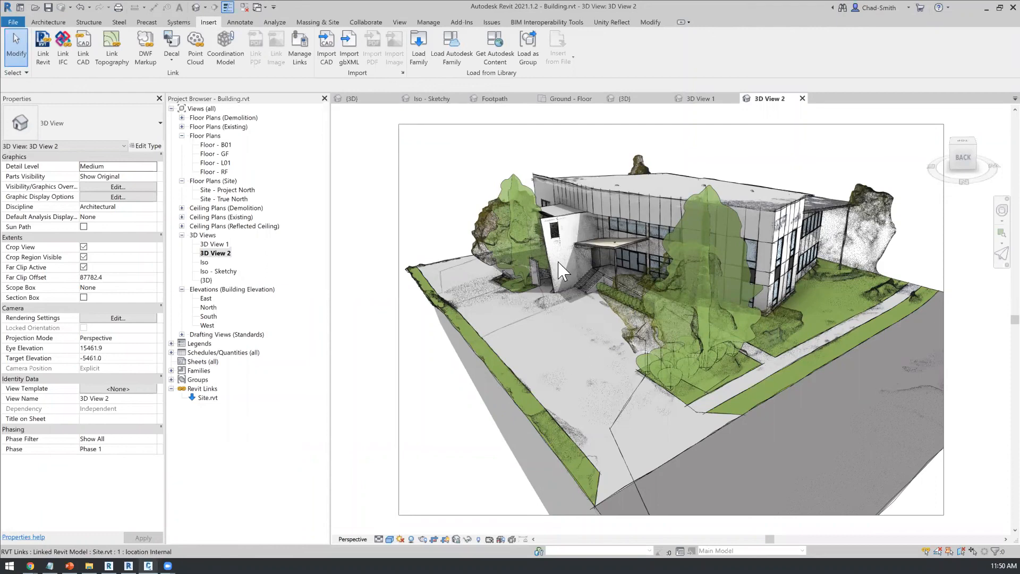
Step: Switch to ReCap Pro and open the project Mailbox-Clipped.rcp from the Mailbox folder
key("alt+Tab")
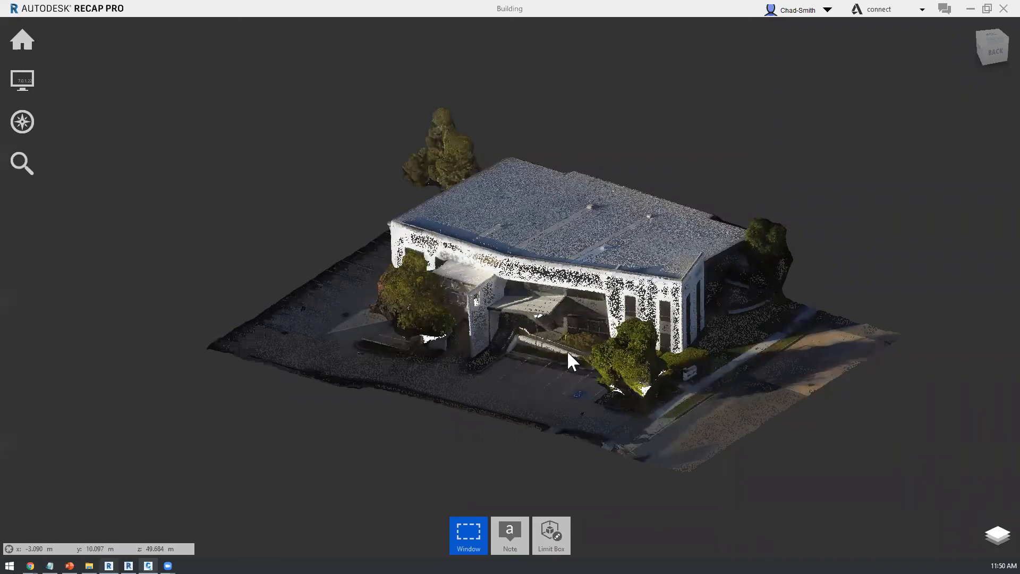
scroll(563, 362, "up", 2)
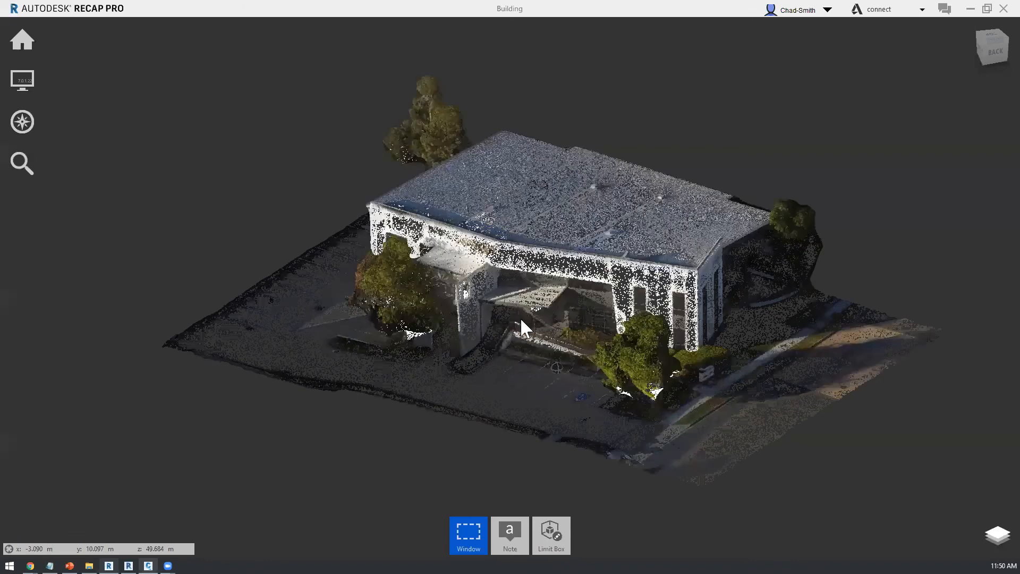
scroll(550, 334, "up", 1)
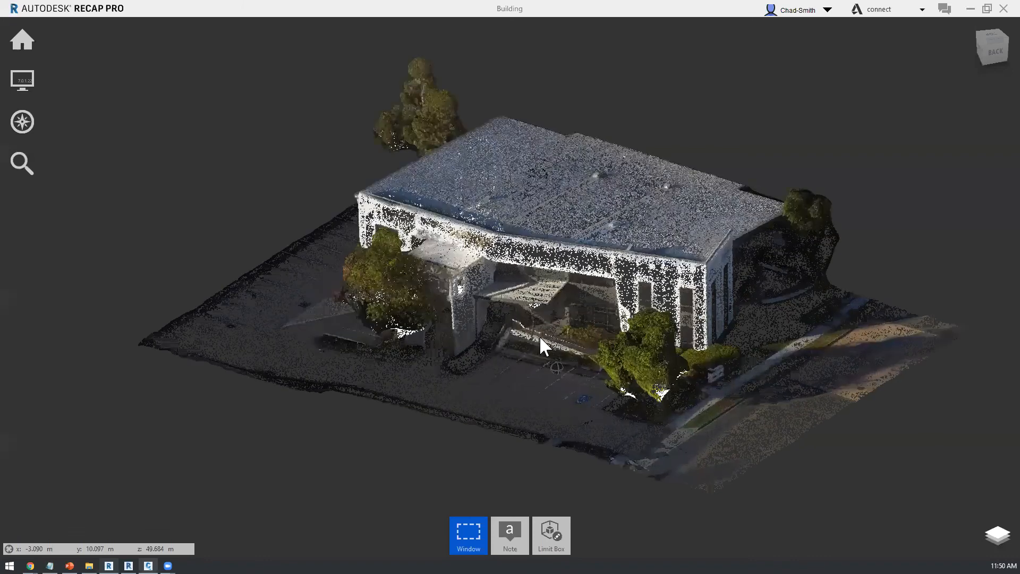
scroll(540, 338, "up", 1)
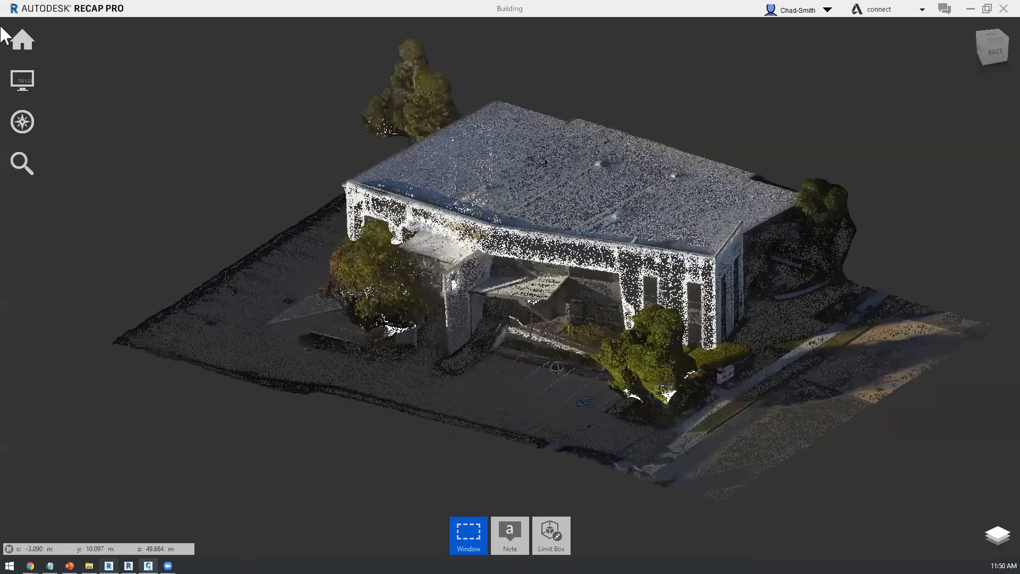
scroll(452, 383, "up", 2)
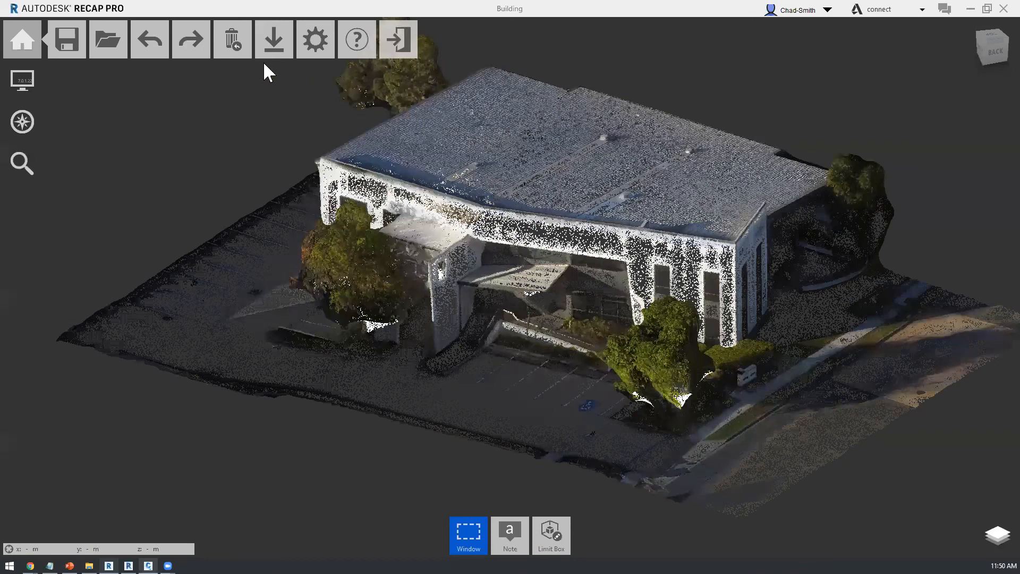
left_click(22, 40)
left_click(151, 47)
left_click(231, 49)
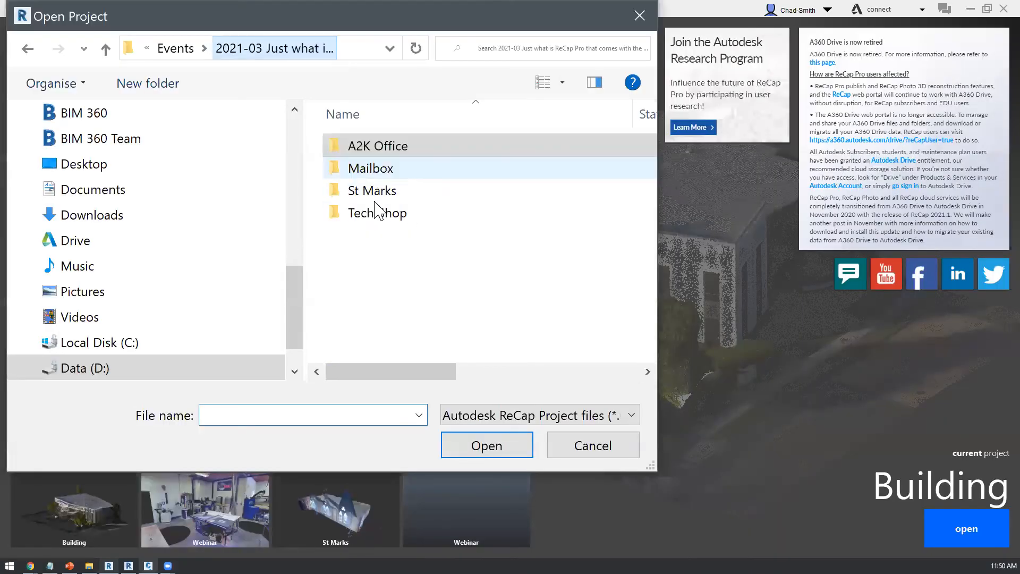
double_click(374, 169)
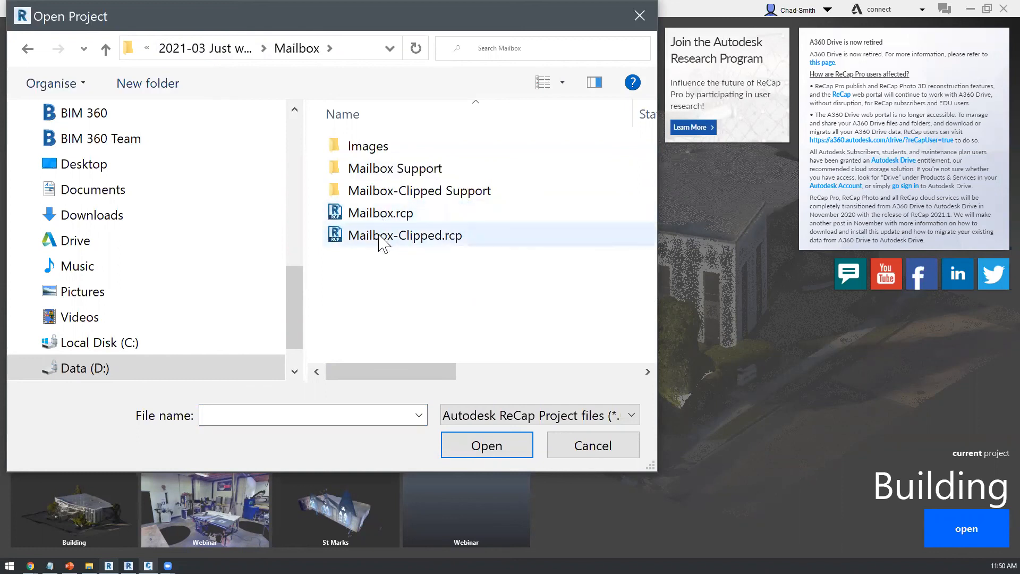
double_click(382, 240)
left_click(538, 323)
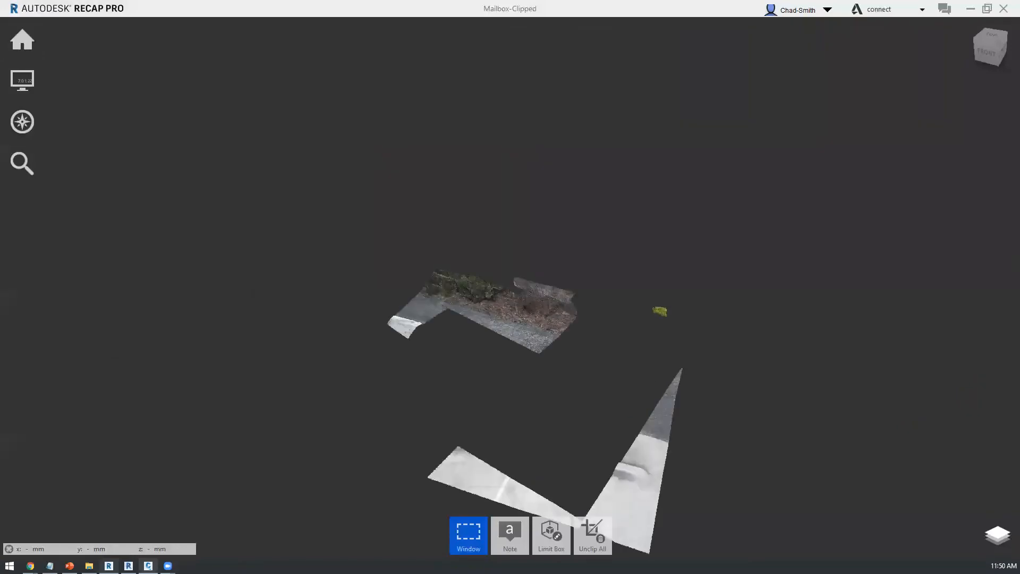
Step: Switch to File Explorer, look through the source photos in the Mailbox project's Images folder and minimize the window
left_click(90, 566)
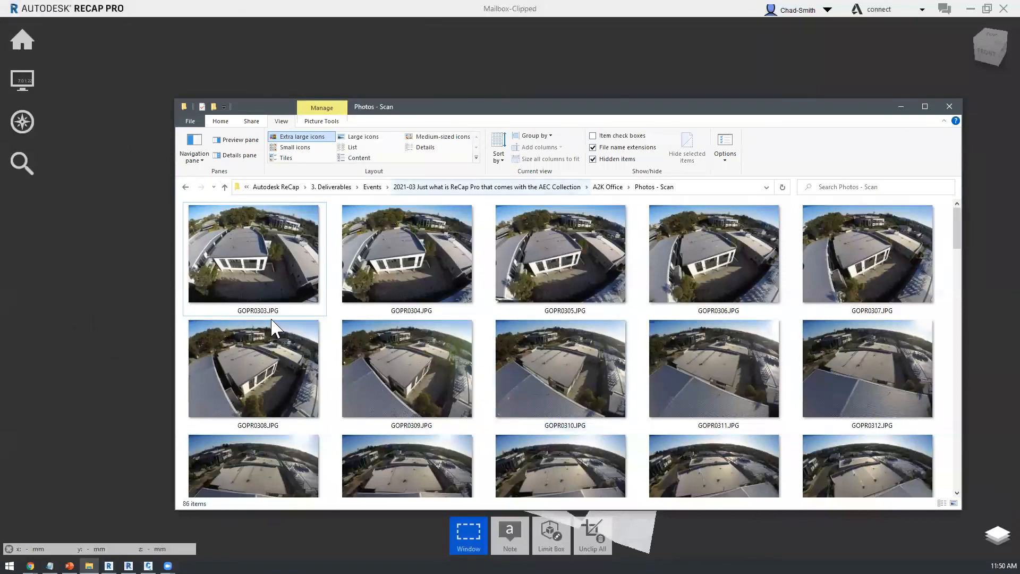
left_click(607, 187)
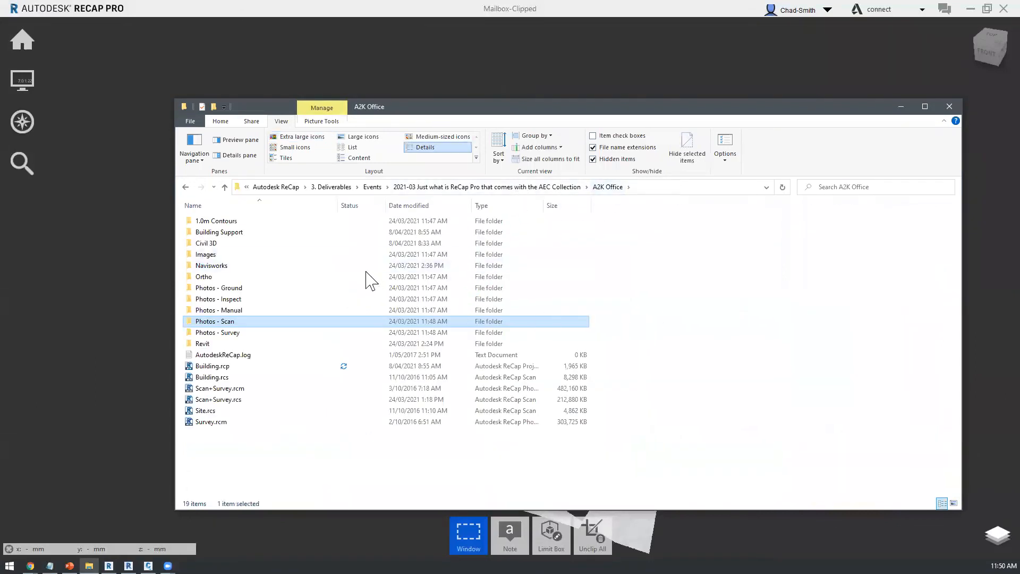
key("alt+Up")
double_click(215, 233)
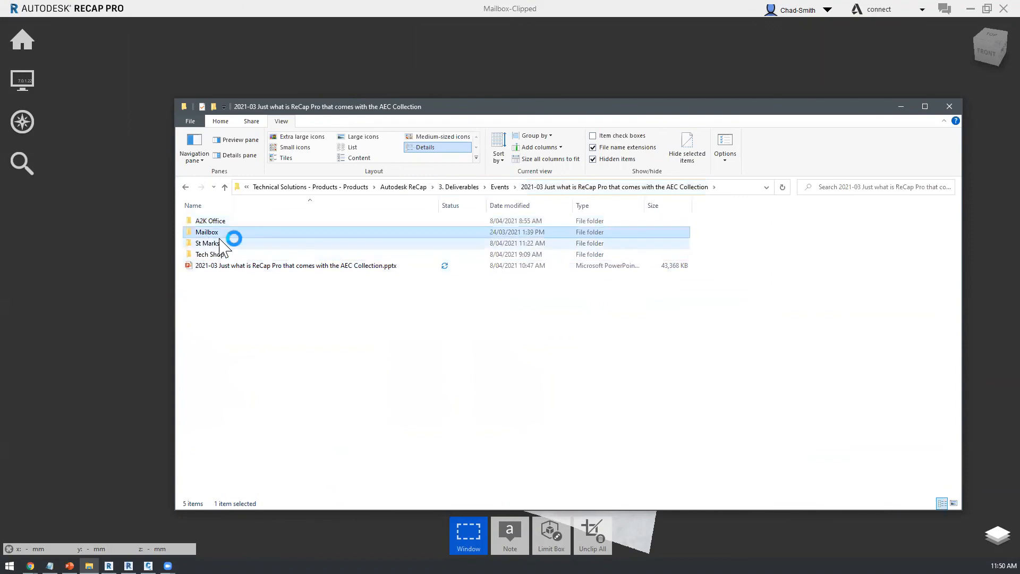
double_click(217, 224)
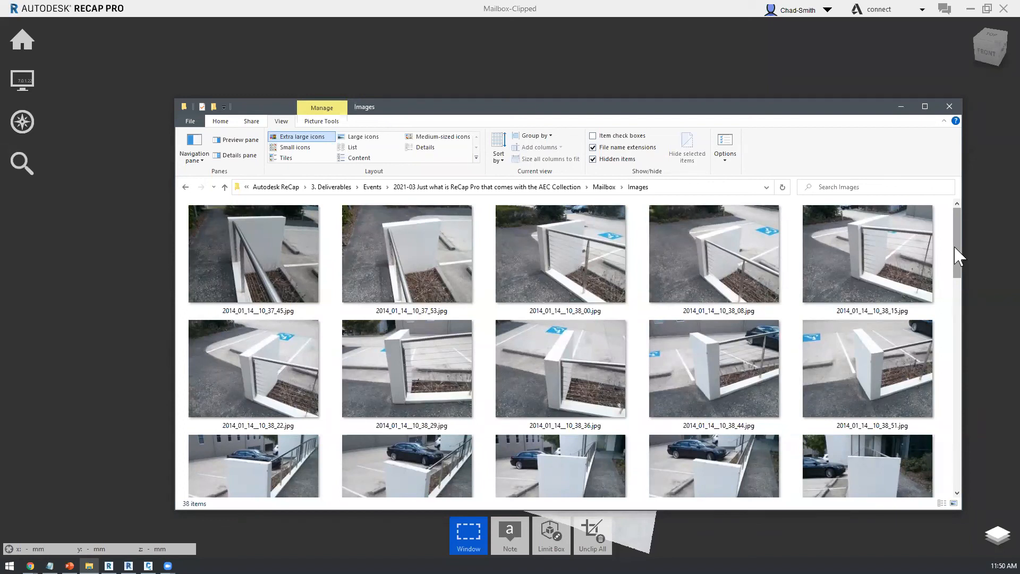
left_click_drag(958, 243, 955, 369)
scroll(749, 318, "down", 5)
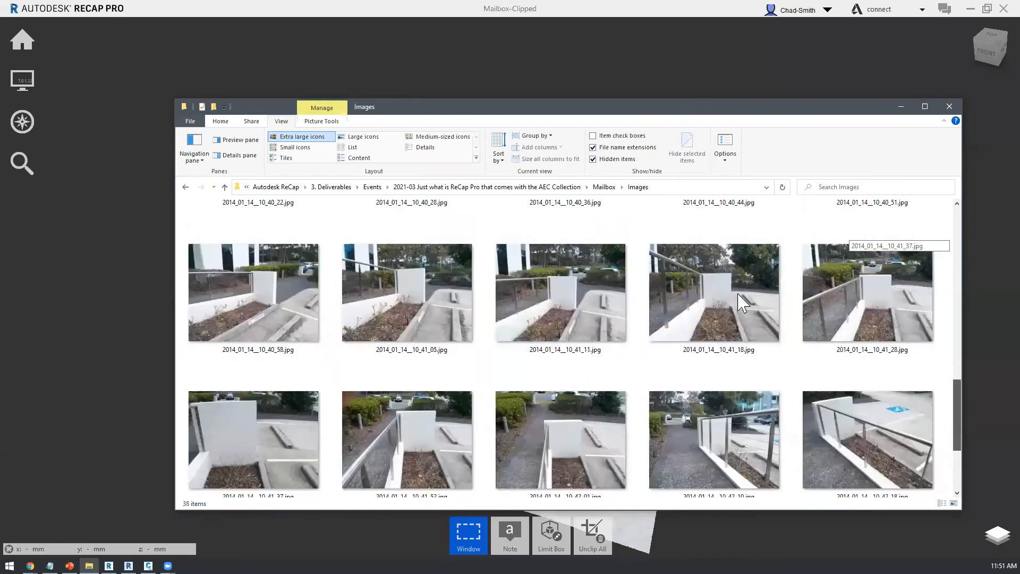
scroll(748, 329, "up", 3)
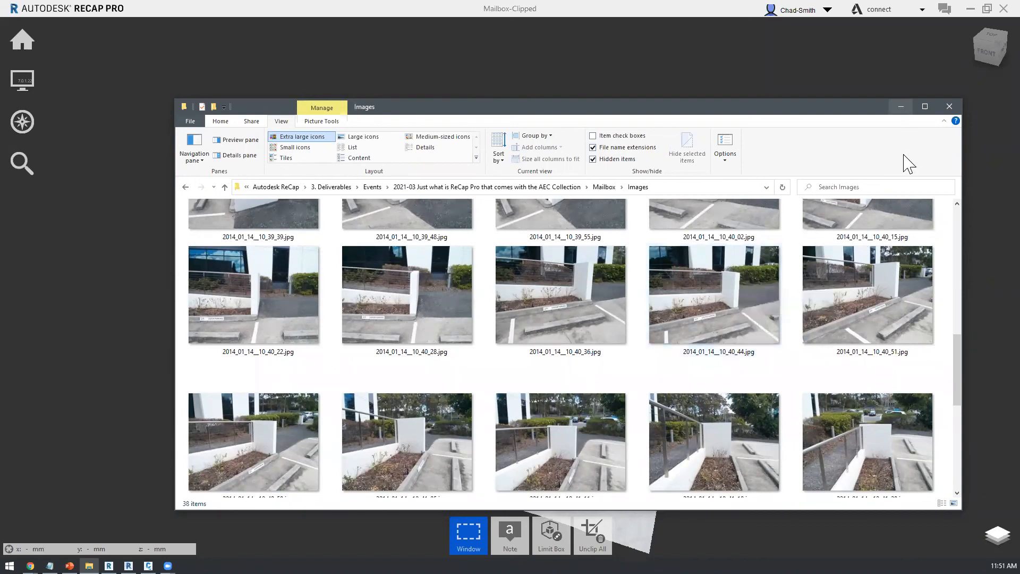
left_click(901, 107)
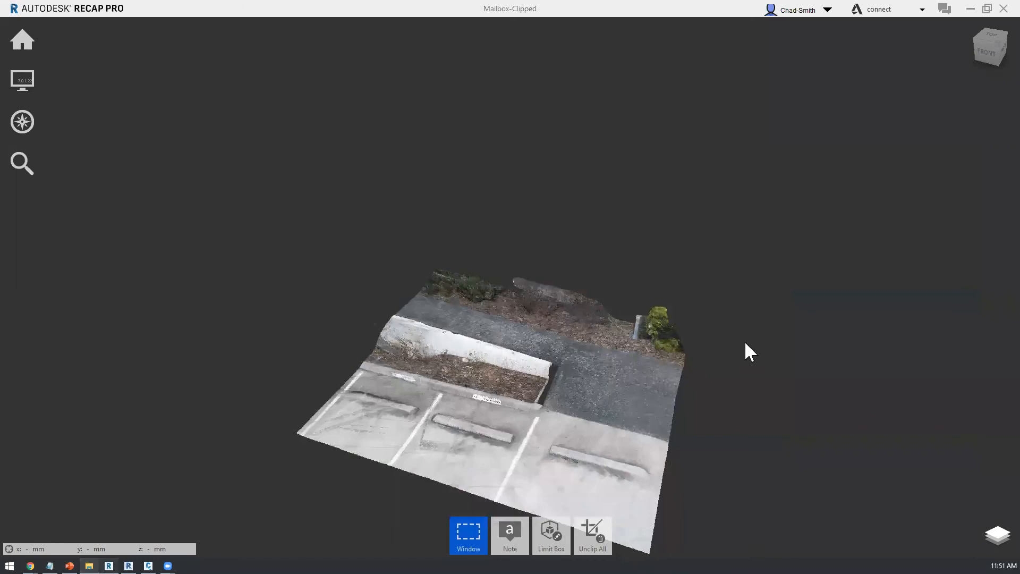
Step: Examine the Mailbox-Clipped point cloud from above and from the side, including the low wall, footpath and parking bays
mouse_move(756, 343)
left_mouse_down()
mouse_move(634, 369)
mouse_move(524, 364)
mouse_move(791, 355)
mouse_move(631, 359)
mouse_move(654, 324)
mouse_move(638, 348)
mouse_move(518, 306)
mouse_move(693, 387)
mouse_move(804, 413)
mouse_move(819, 406)
mouse_move(847, 444)
mouse_move(517, 308)
mouse_move(549, 276)
mouse_move(515, 348)
mouse_move(508, 337)
mouse_move(549, 280)
mouse_move(535, 341)
mouse_move(774, 375)
left_mouse_up()
scroll(658, 324, "up", 2)
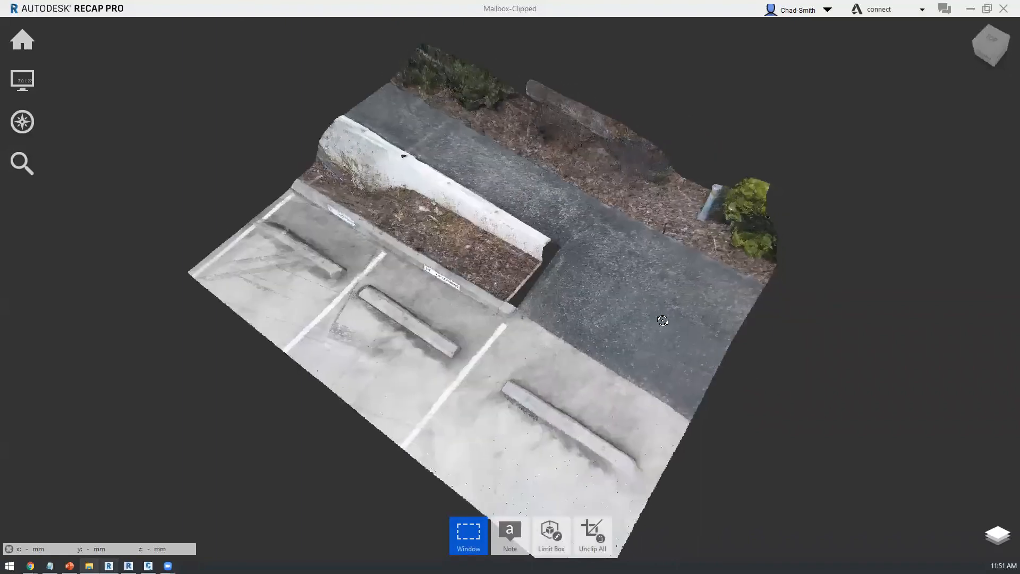
left_click_drag(606, 277, 596, 269)
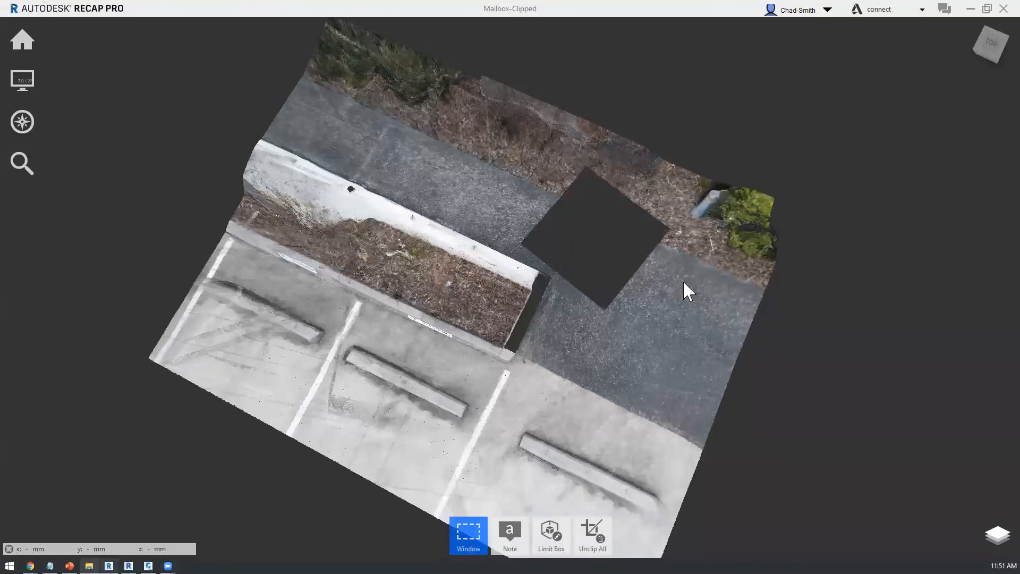
mouse_move(671, 278)
left_mouse_down()
mouse_move(702, 302)
mouse_move(679, 282)
left_mouse_up()
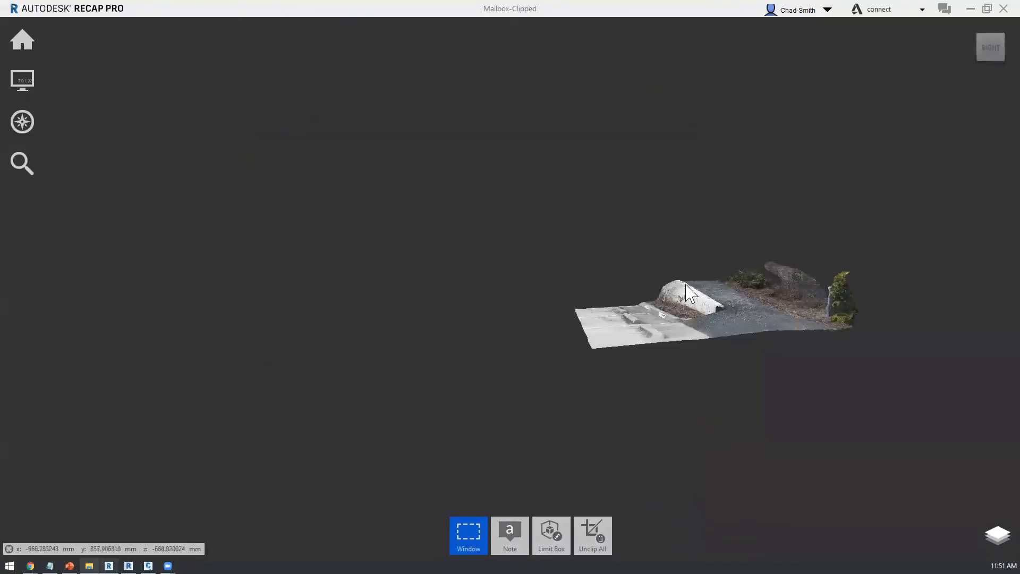
left_click_drag(704, 302, 692, 415)
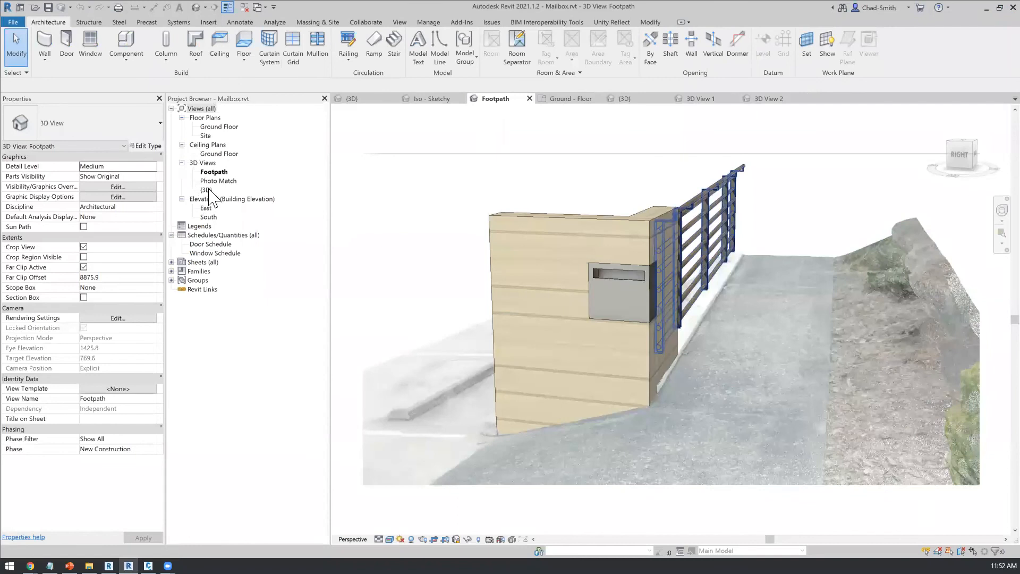
Step: Switch to Revit and examine the mailbox wall and railing against the point cloud in the {3D} and Footpath views of Mailbox.rvt
double_click(207, 190)
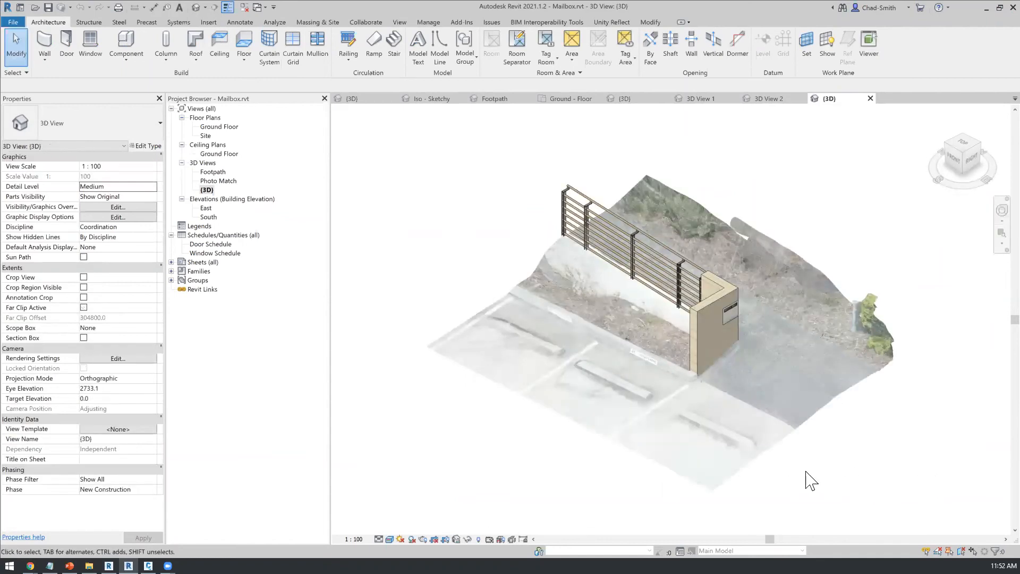
middle_click_drag(868, 457, 588, 460, "shift")
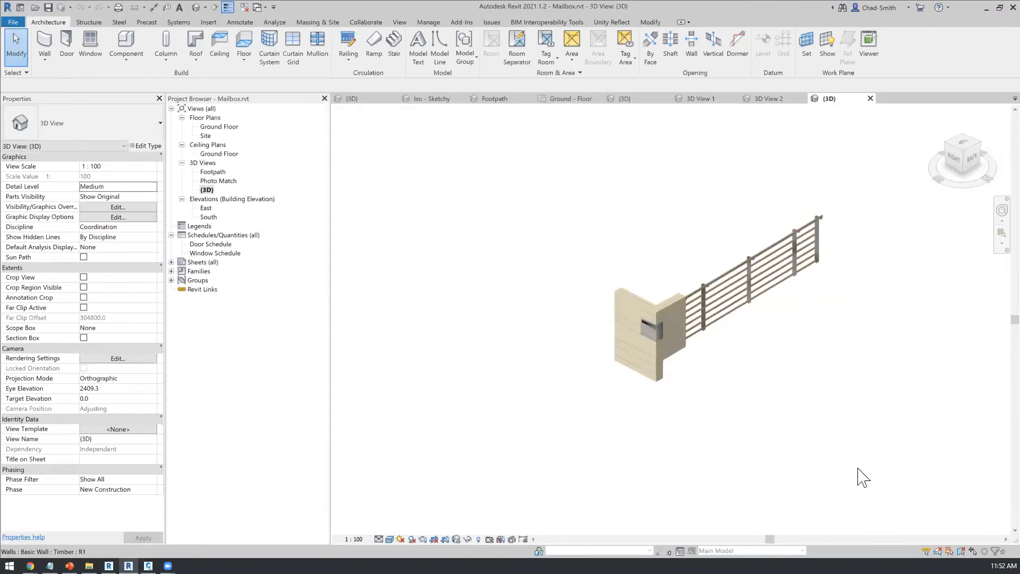
mouse_move(866, 471)
middle_mouse_down("shift")
mouse_move(836, 485)
mouse_move(950, 489)
mouse_move(907, 495)
mouse_move(920, 487)
mouse_move(910, 474)
middle_mouse_up("shift")
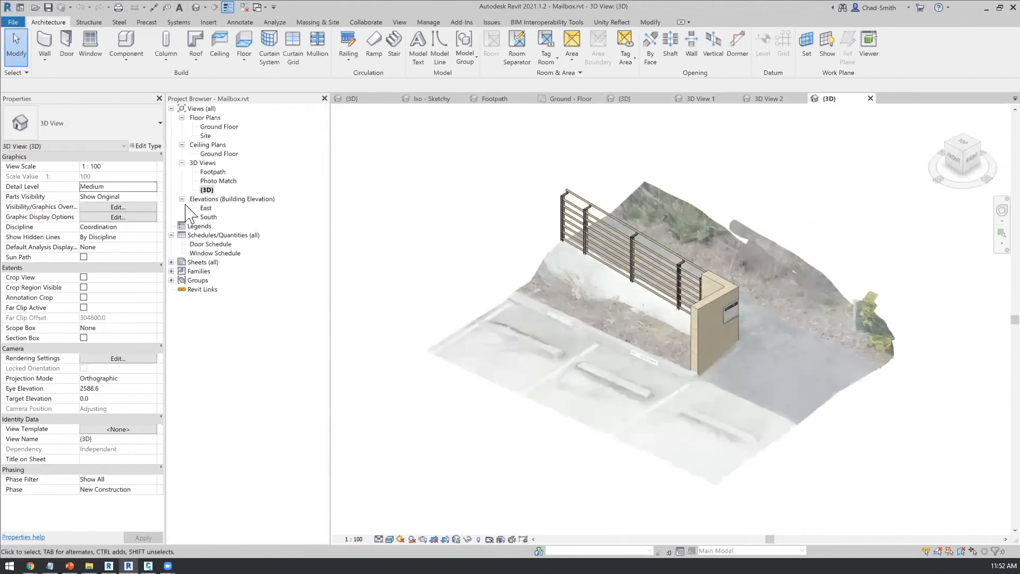
left_click(524, 100)
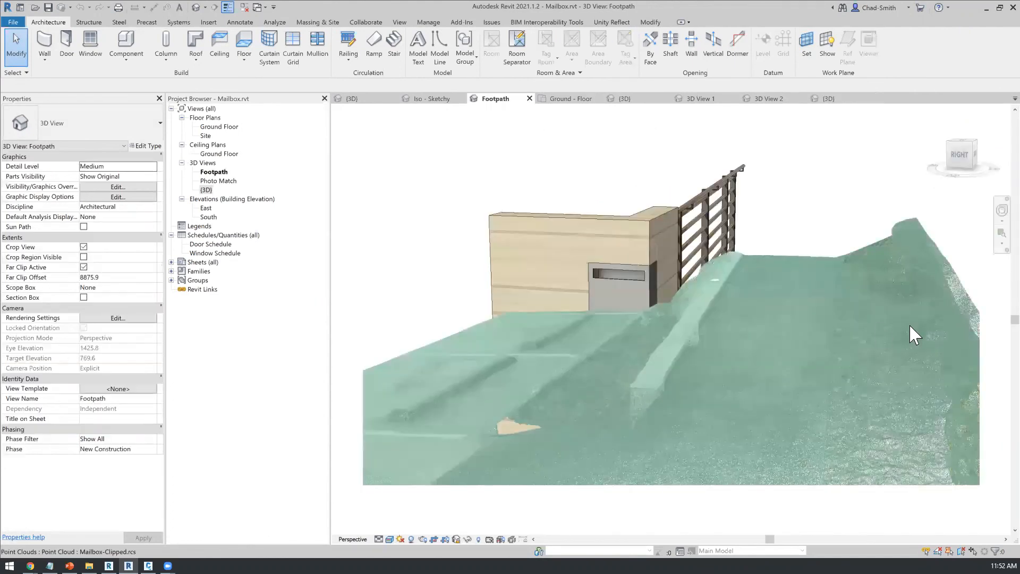